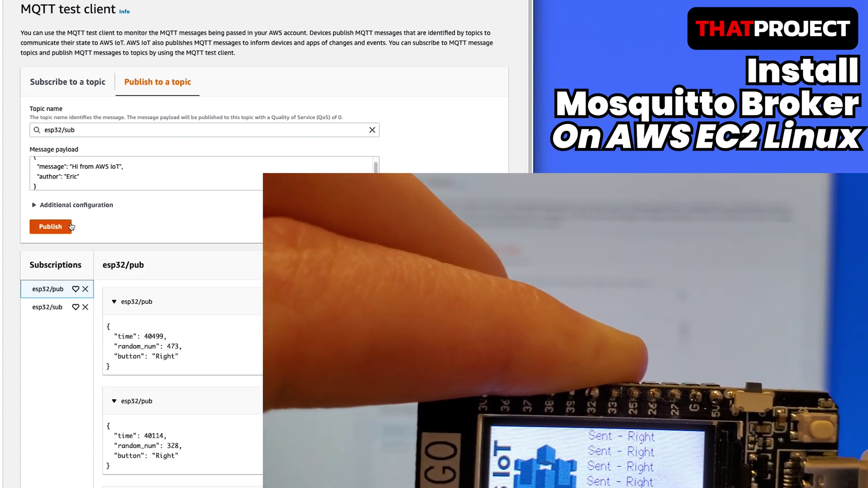
Publish the 'Hi from AWS IoT' message to esp32/sub four times from the MQTT test client.
{"action": "left_click", "coordinate": [65, 227]}
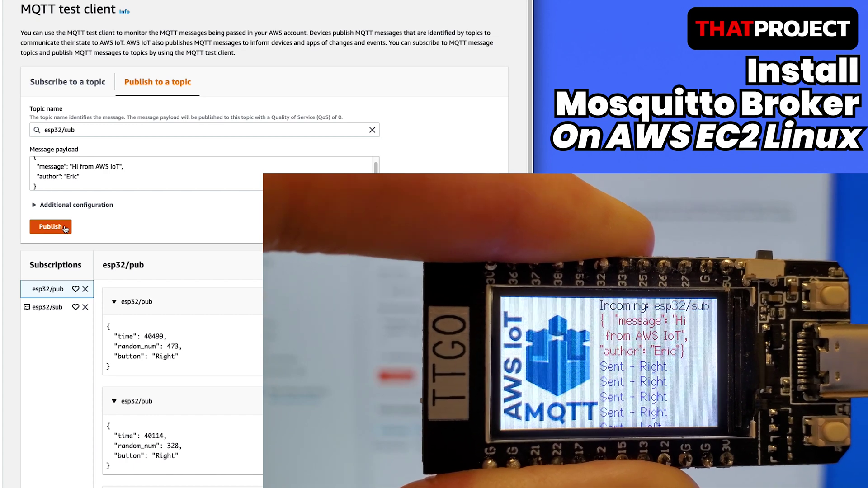
{"action": "left_click", "coordinate": [66, 228]}
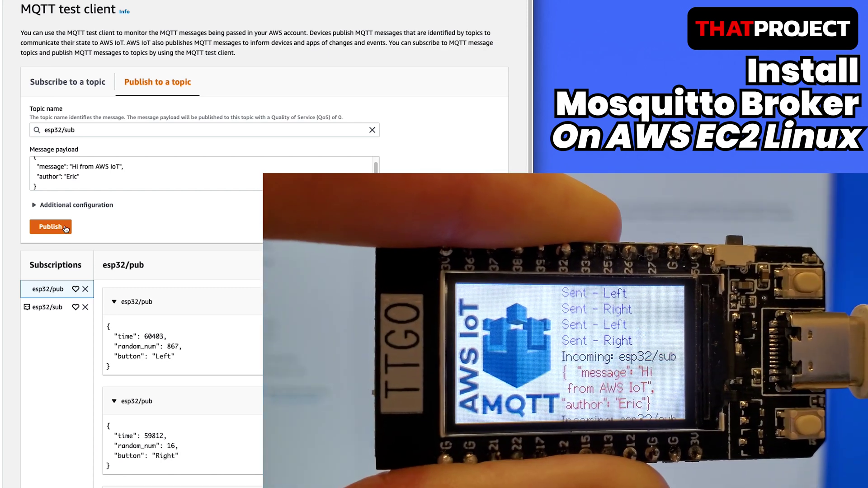
{"action": "left_click", "coordinate": [65, 229]}
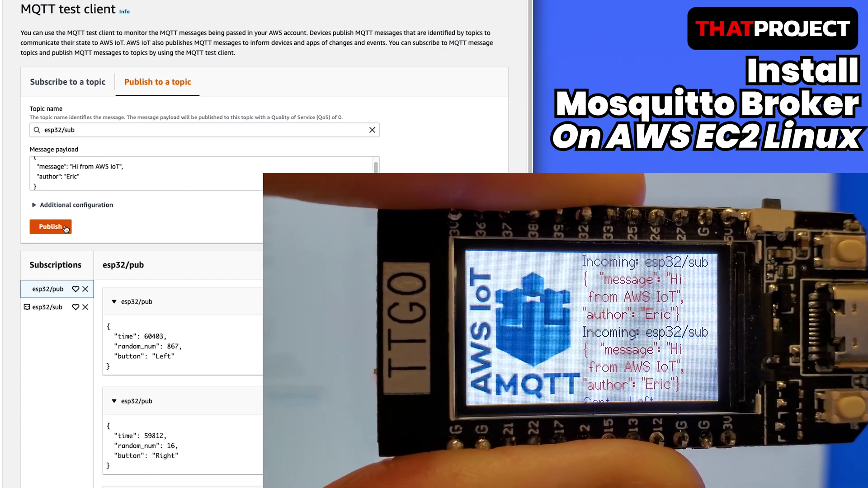
{"action": "left_click", "coordinate": [51, 227]}
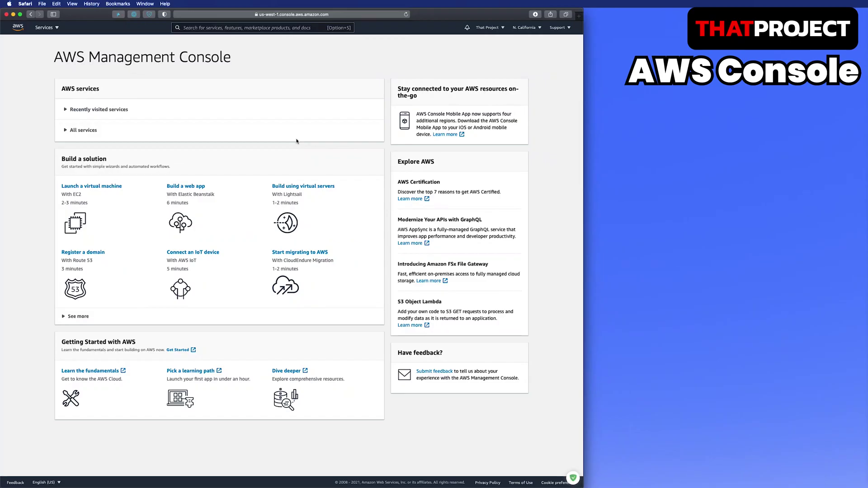
Check the region list, visit the EC2 dashboard from All services, then open IAM via search.
{"action": "left_click", "coordinate": [528, 28]}
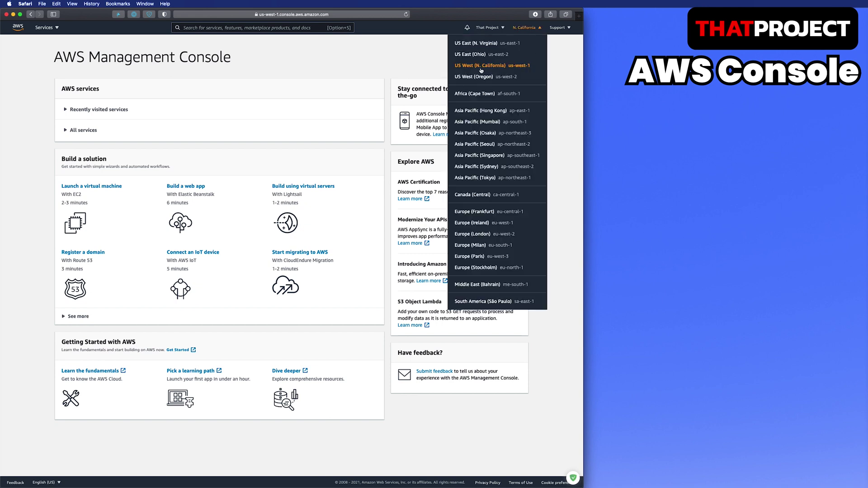
{"action": "left_click", "coordinate": [294, 103]}
{"action": "left_click", "coordinate": [83, 131]}
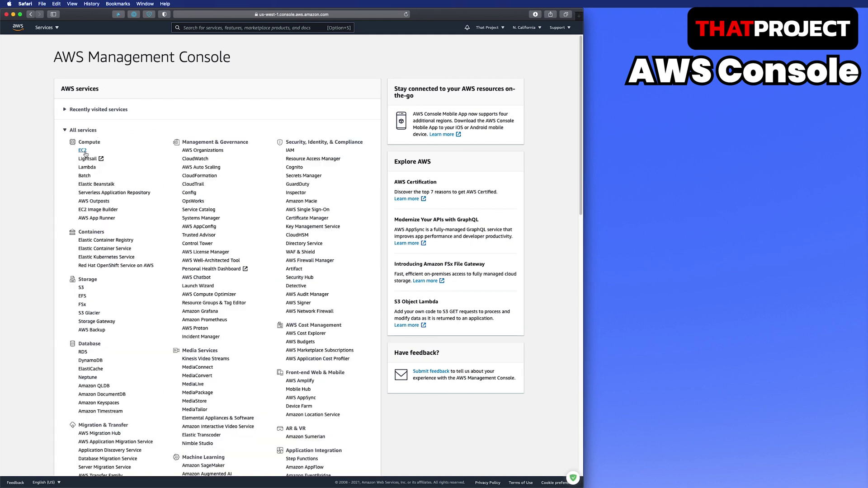
{"action": "left_click", "coordinate": [82, 150]}
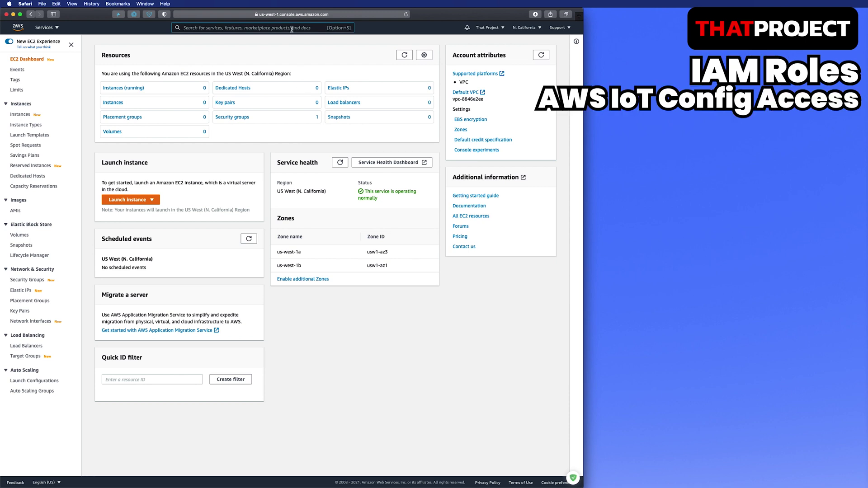
{"action": "type", "text": "IAM"}
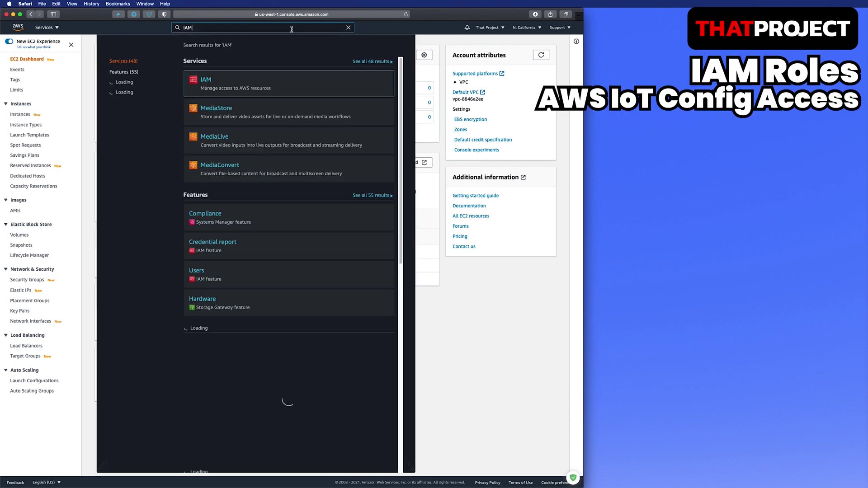
{"action": "left_click", "coordinate": [208, 82]}
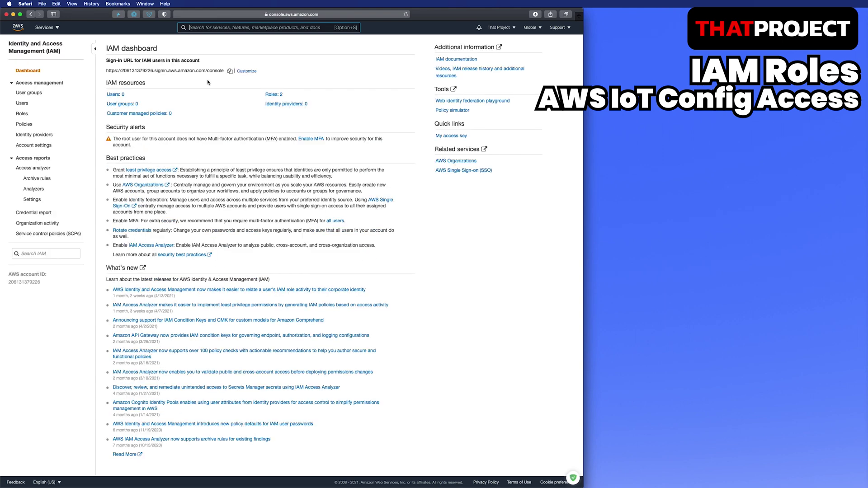
Start a new EC2 role with the AWSIoTConfigAccess policy attached, skipping tags to reach review.
{"action": "left_click", "coordinate": [27, 116]}
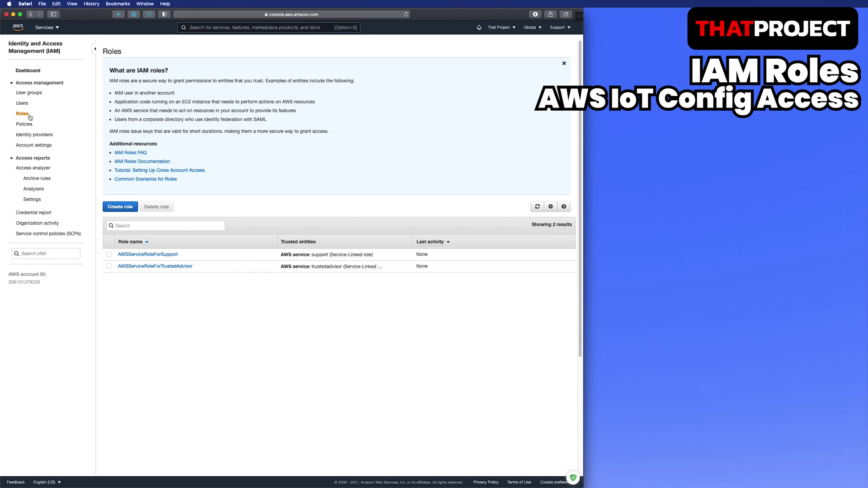
{"action": "left_click", "coordinate": [115, 209]}
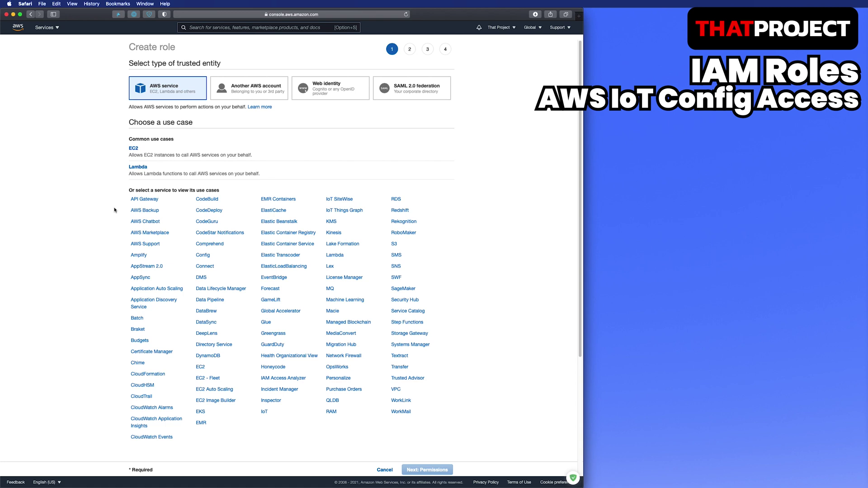
{"action": "left_click", "coordinate": [137, 151]}
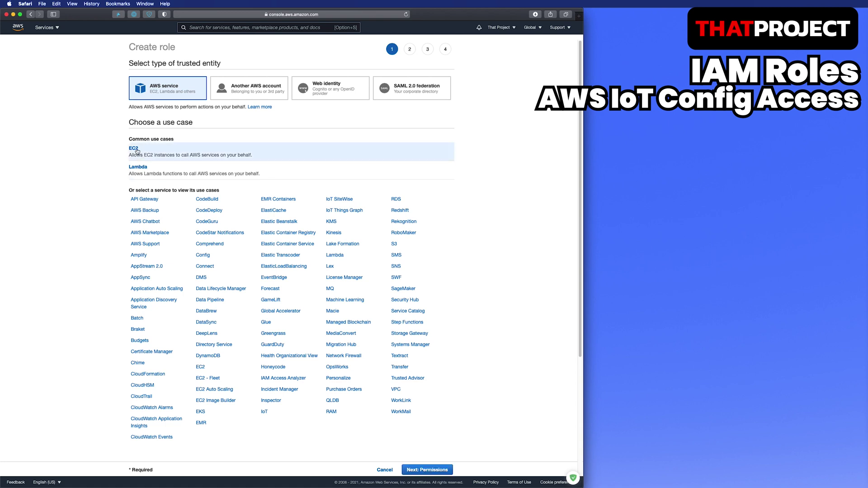
{"action": "left_click", "coordinate": [423, 470]}
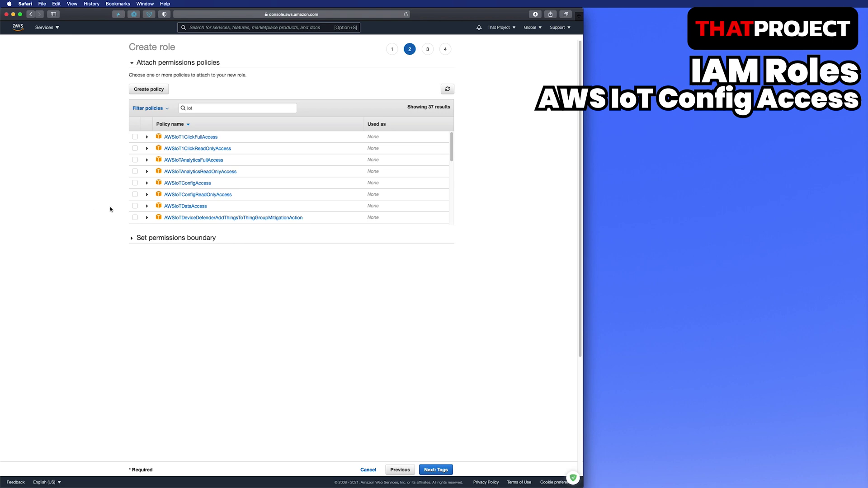
{"action": "left_click", "coordinate": [135, 183]}
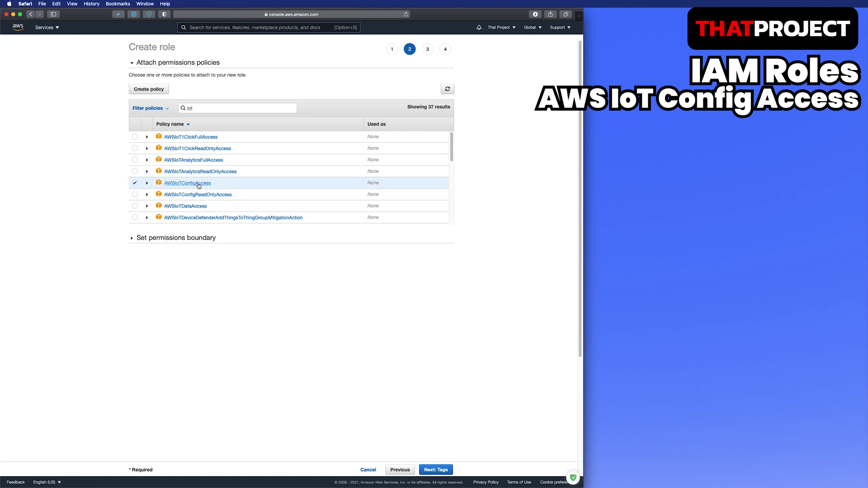
{"action": "left_click", "coordinate": [433, 470]}
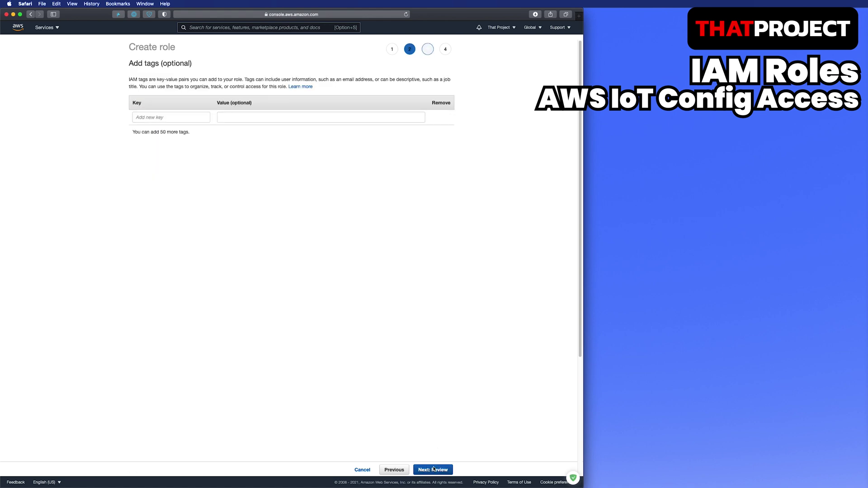
{"action": "left_click", "coordinate": [433, 470]}
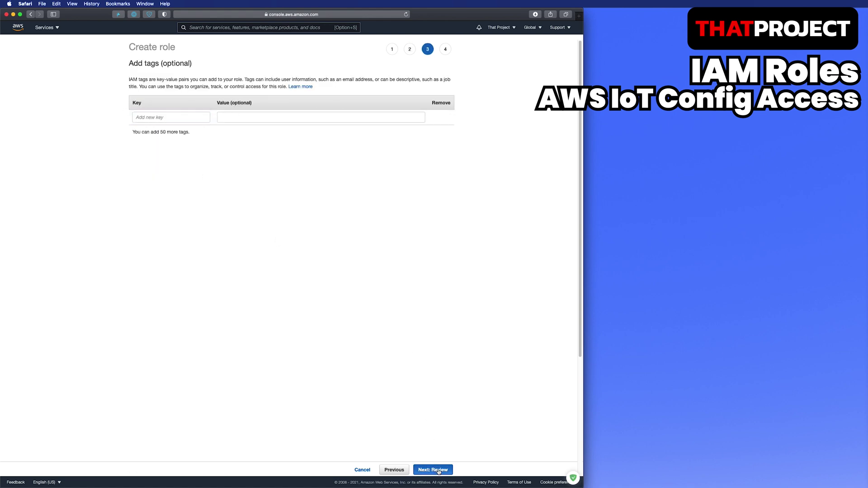
Name the role AWS_IoT_Config_Access, create it, and dismiss the confirmation.
{"action": "left_click", "coordinate": [318, 87]}
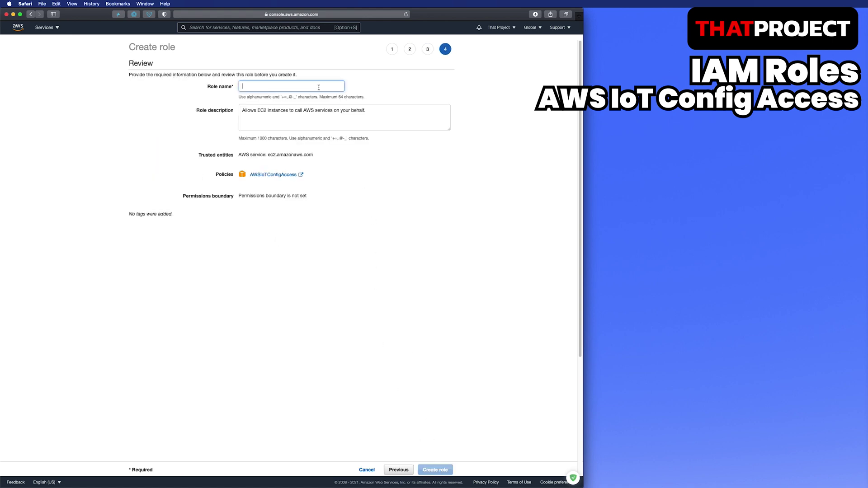
{"action": "type", "text": "AWS_IoT_Config_Access"}
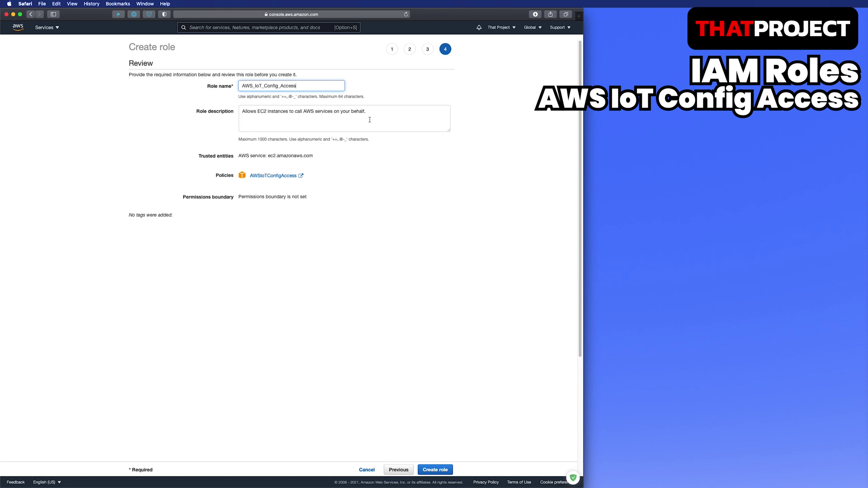
{"action": "triple_click", "coordinate": [370, 120]}
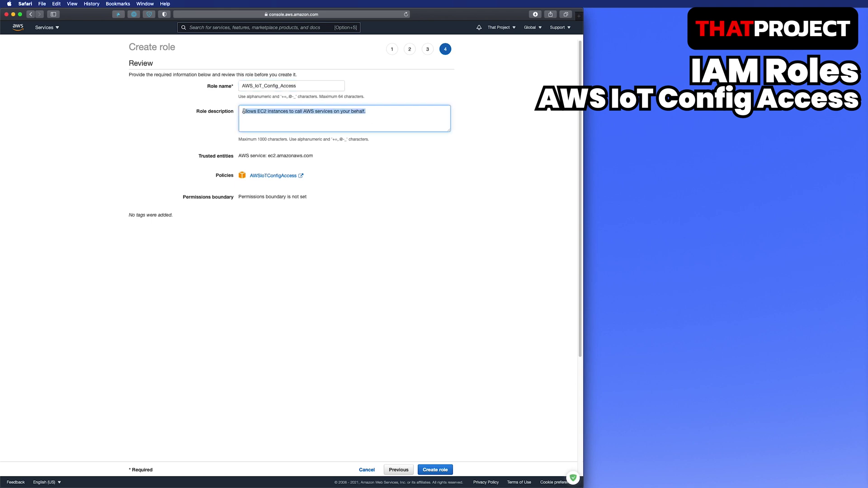
{"action": "left_click", "coordinate": [445, 233]}
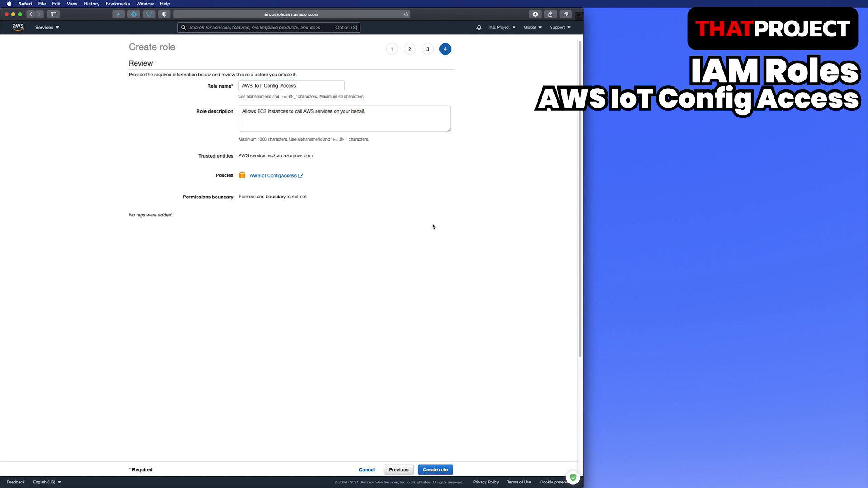
{"action": "left_click", "coordinate": [445, 470]}
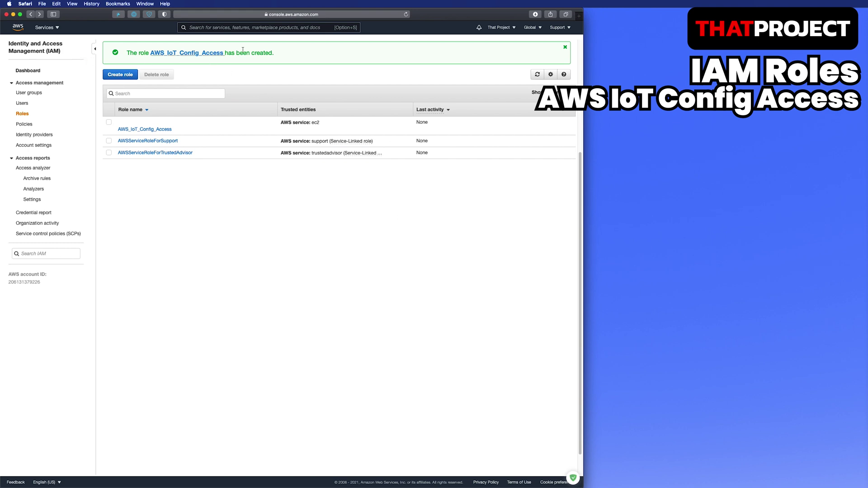
{"action": "left_click", "coordinate": [565, 47]}
Go from IAM to the EC2 instances list and start launching a new instance.
{"action": "left_click", "coordinate": [34, 72]}
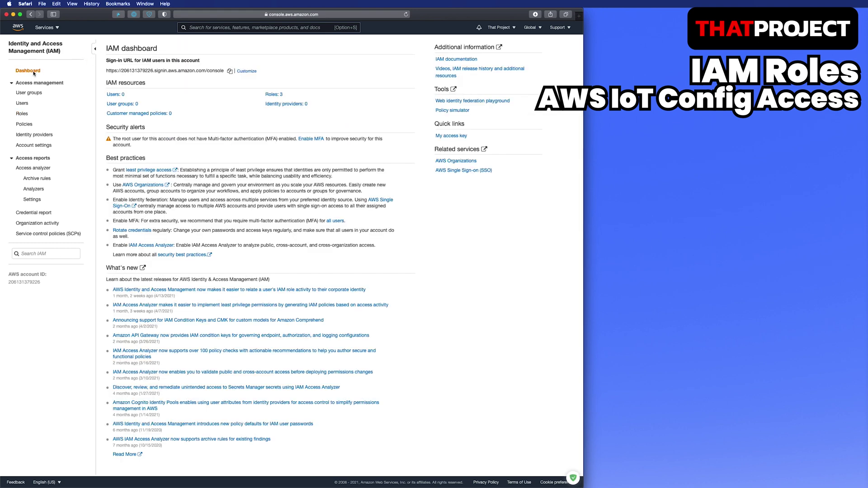
{"action": "left_click", "coordinate": [220, 28]}
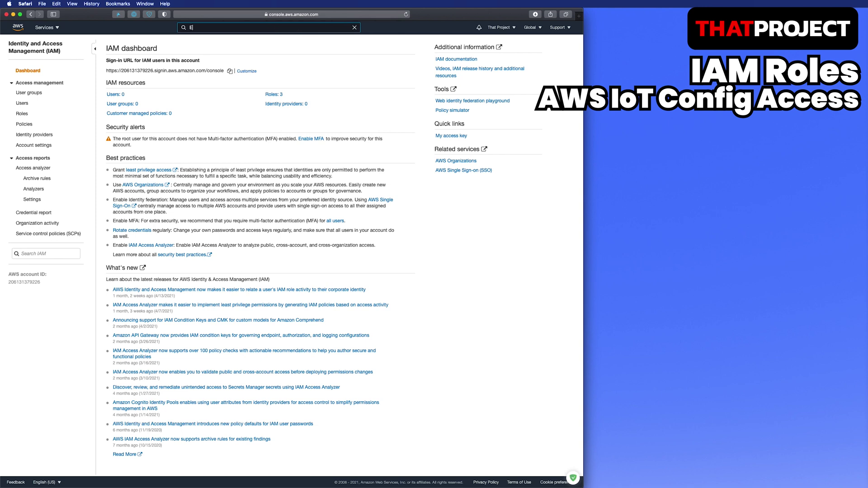
{"action": "type", "text": "EC"}
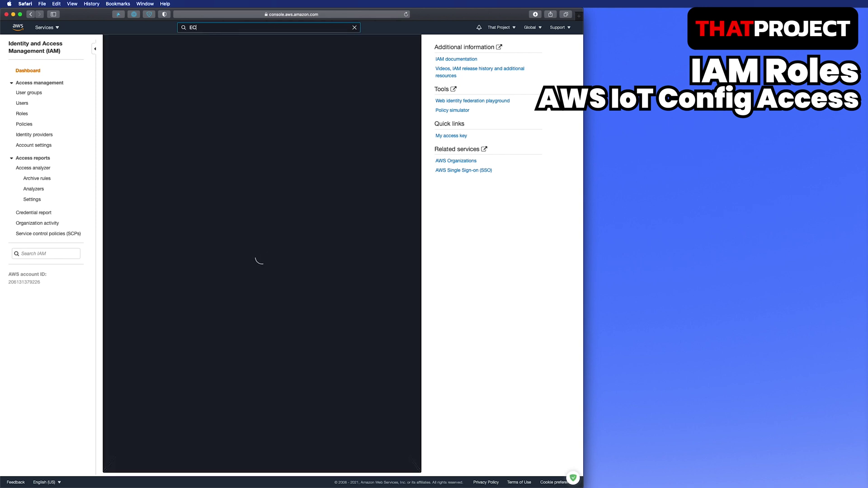
{"action": "type", "text": "2"}
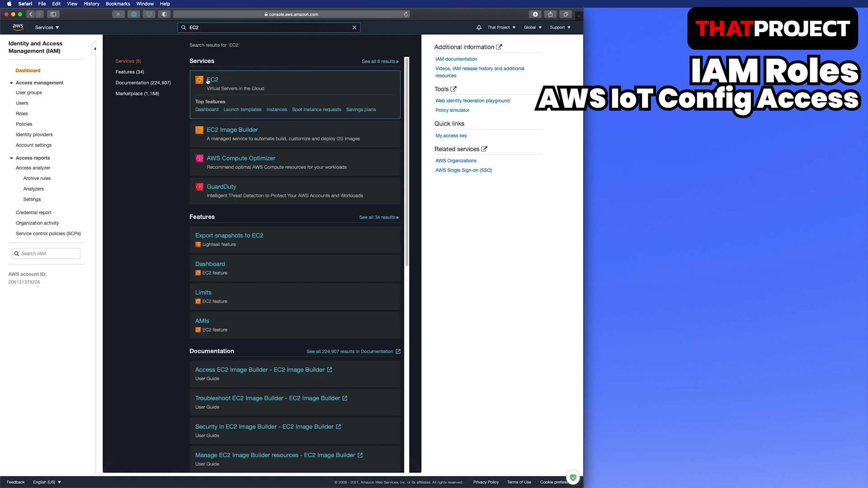
{"action": "left_click", "coordinate": [207, 80]}
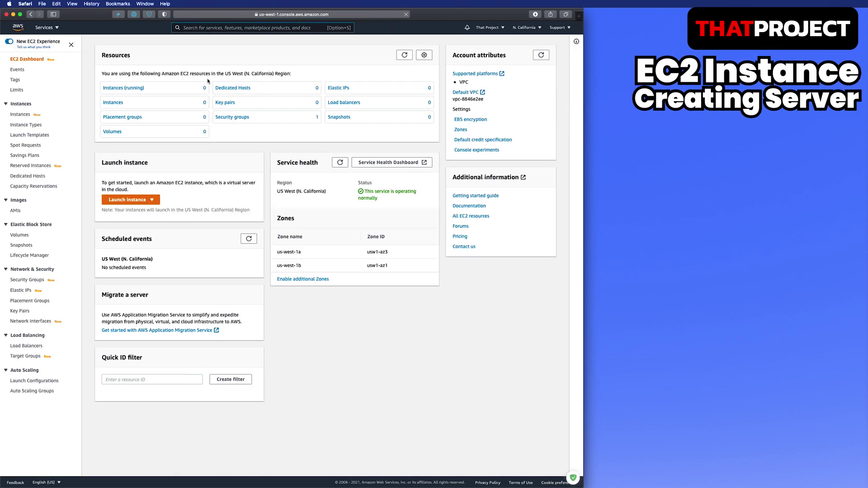
{"action": "left_click", "coordinate": [27, 116]}
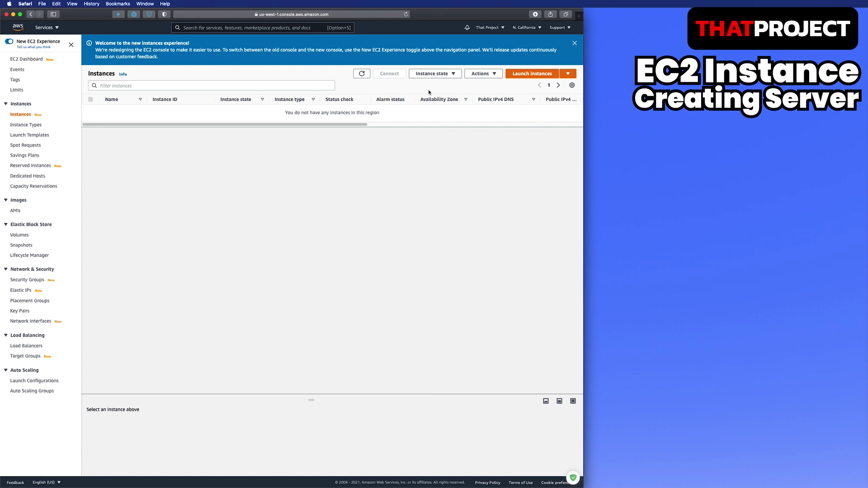
{"action": "left_click", "coordinate": [520, 74]}
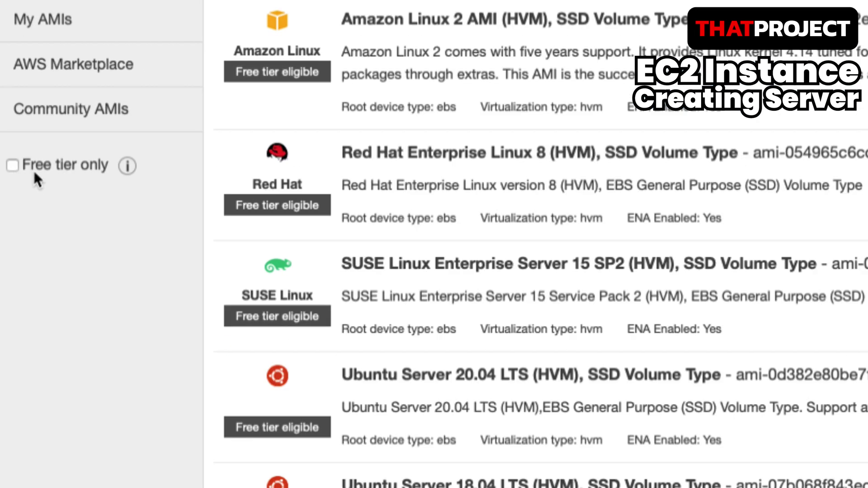
Filter to free-tier images and choose Ubuntu Server 20.04 LTS.
{"action": "left_click", "coordinate": [15, 167]}
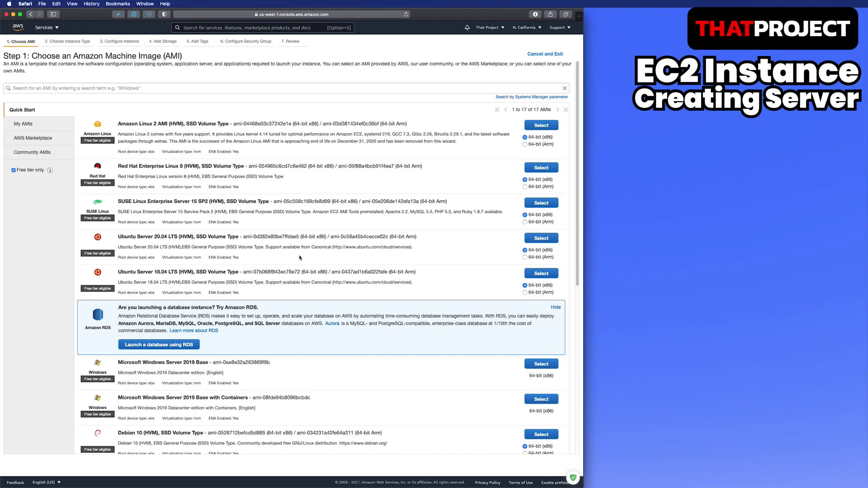
{"action": "left_click_drag", "start_coordinate": [268, 256], "coordinate": [103, 237]}
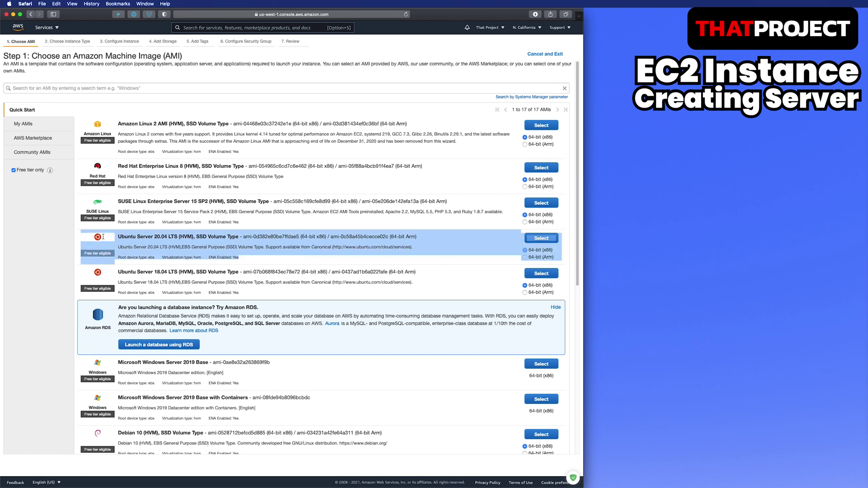
{"action": "left_click", "coordinate": [464, 253]}
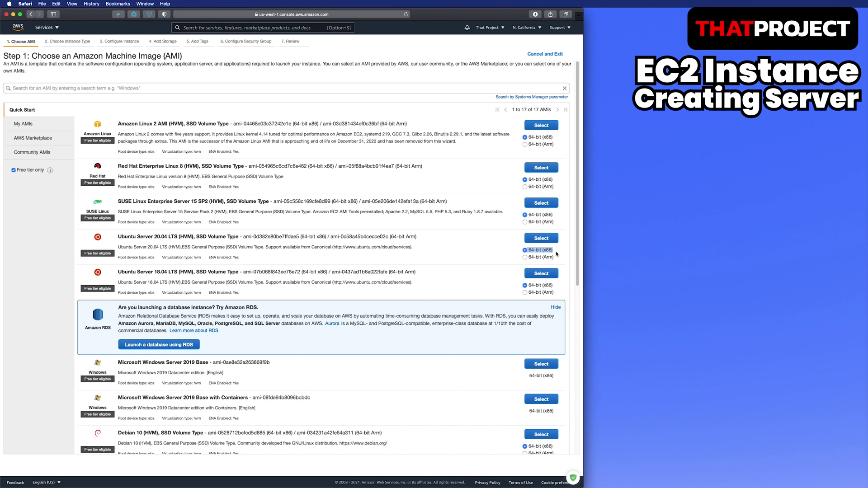
{"action": "left_click", "coordinate": [547, 242]}
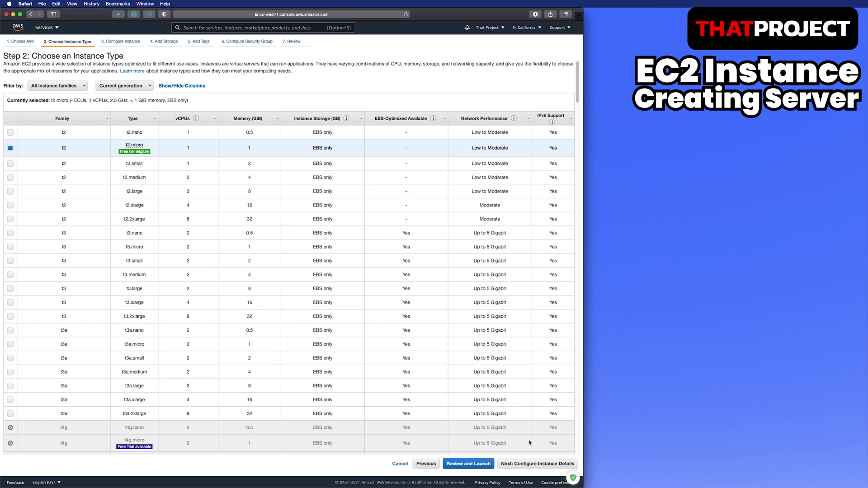
Assign the AWS_IoT_Config_Access IAM role in the instance details.
{"action": "left_click", "coordinate": [533, 466]}
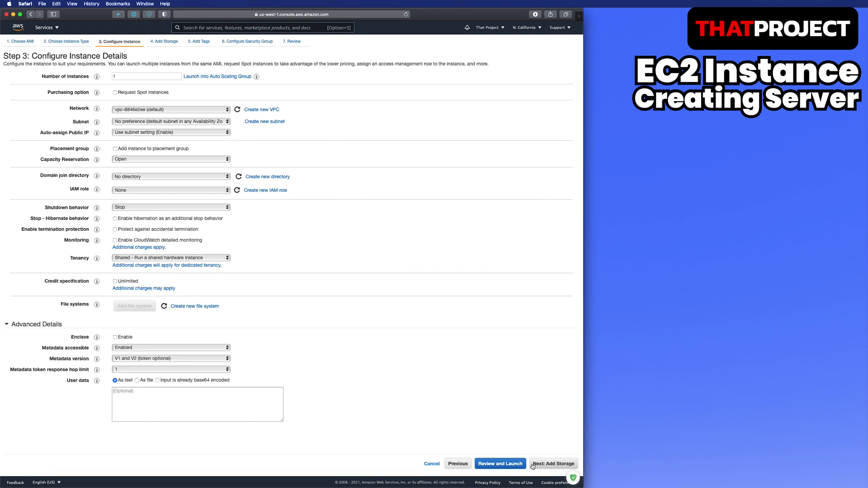
{"action": "left_click", "coordinate": [188, 193]}
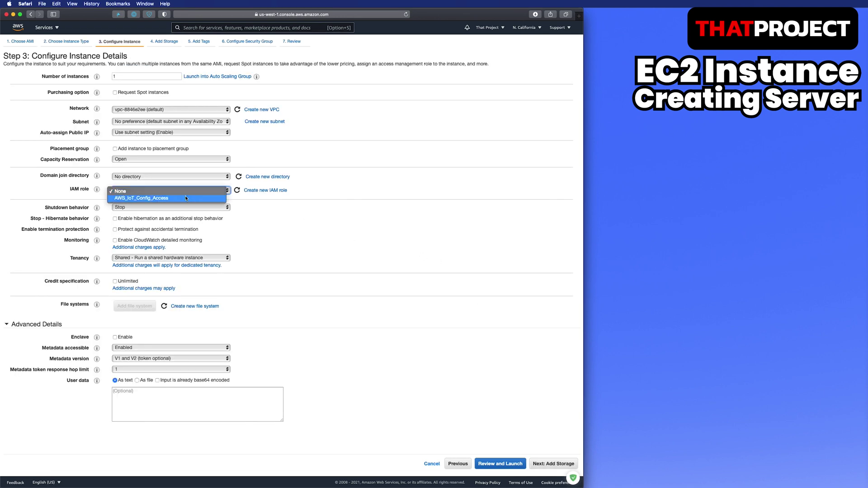
{"action": "left_click", "coordinate": [185, 196]}
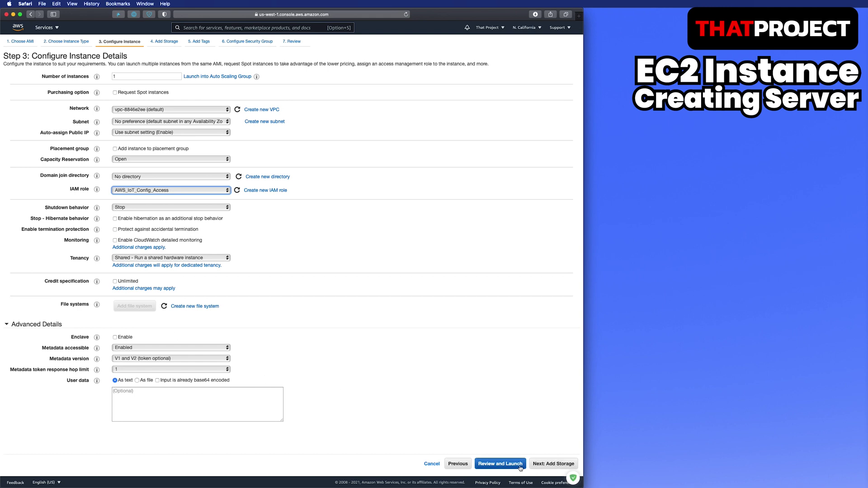
{"action": "left_click", "coordinate": [548, 466]}
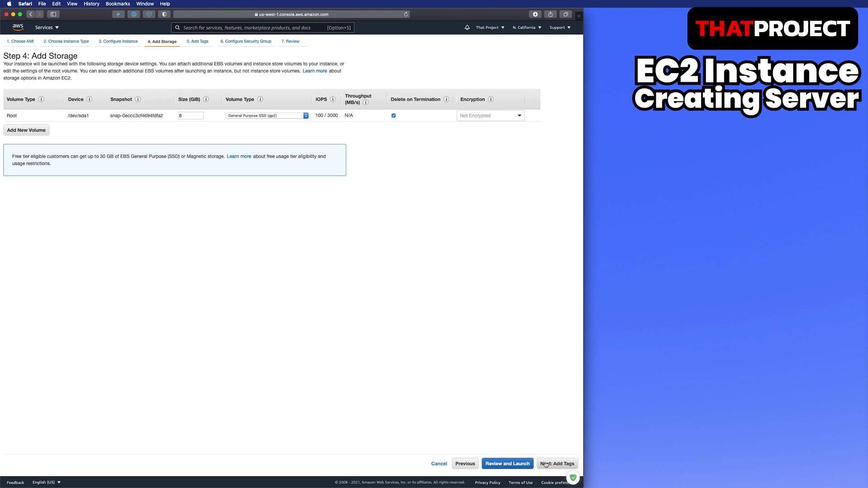
Tag the instance Name=MQTT_Broker and continue past security groups to the launch review.
{"action": "left_click", "coordinate": [546, 466]}
{"action": "left_click", "coordinate": [18, 156]}
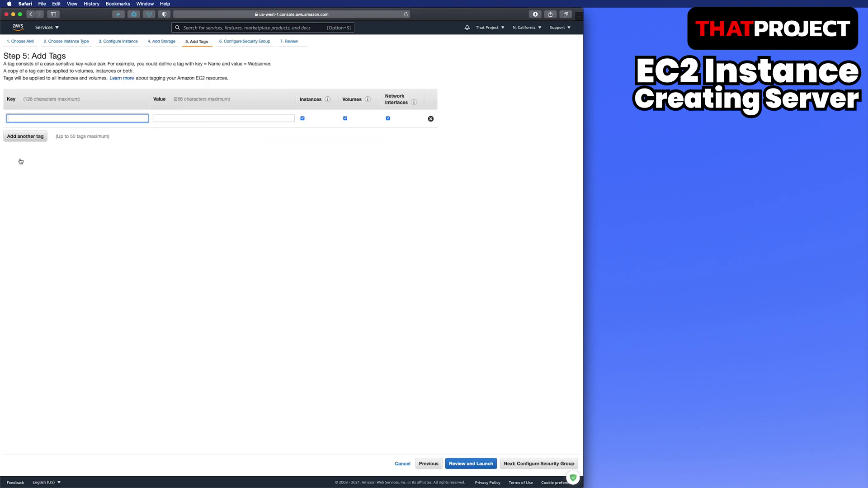
{"action": "type", "text": "Name"}
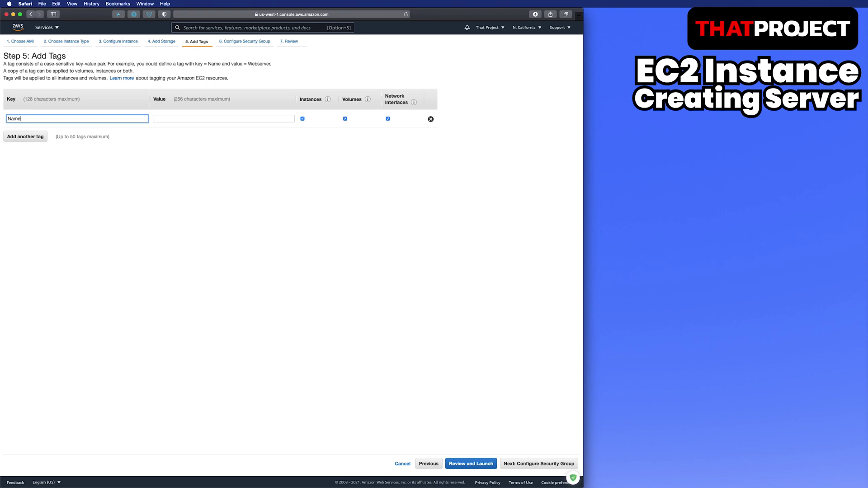
{"action": "key", "text": "Tab"}
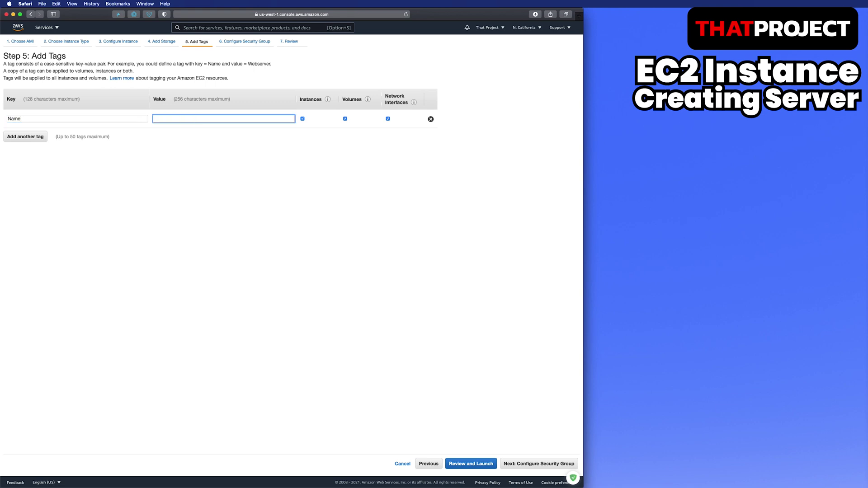
{"action": "type", "text": "MQTT_B"}
{"action": "type", "text": "roker"}
{"action": "left_click", "coordinate": [514, 466]}
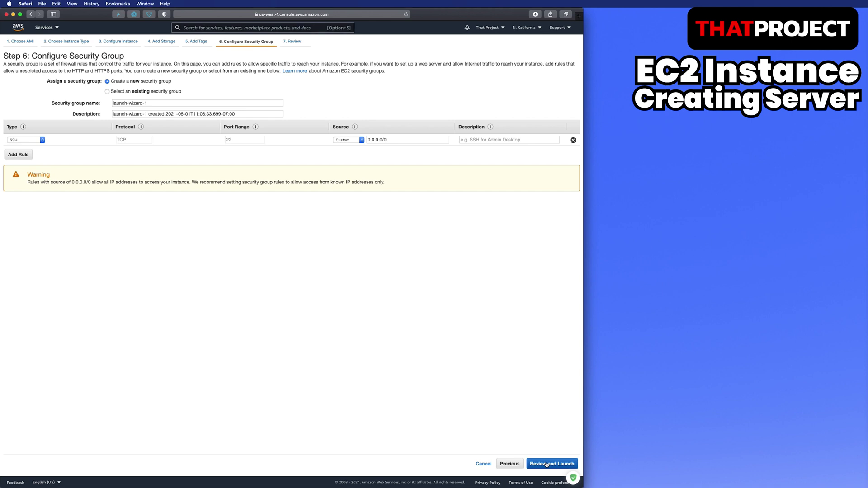
{"action": "left_click", "coordinate": [547, 464]}
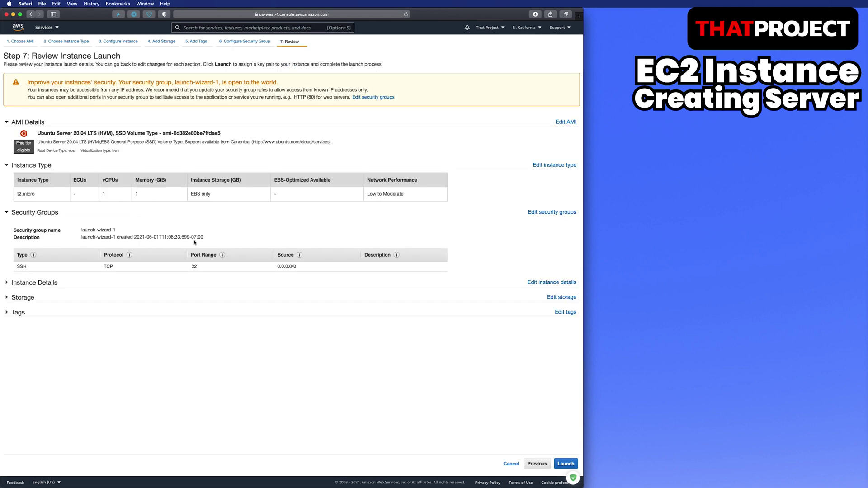
Create and download the EC2_MQTT_BROKER key pair, launch the instance, and view instances.
{"action": "left_click", "coordinate": [564, 464]}
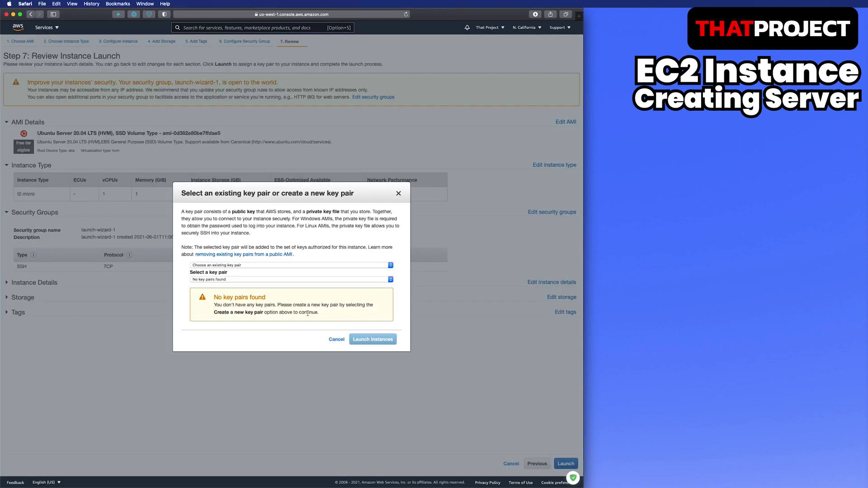
{"action": "left_click", "coordinate": [267, 265]}
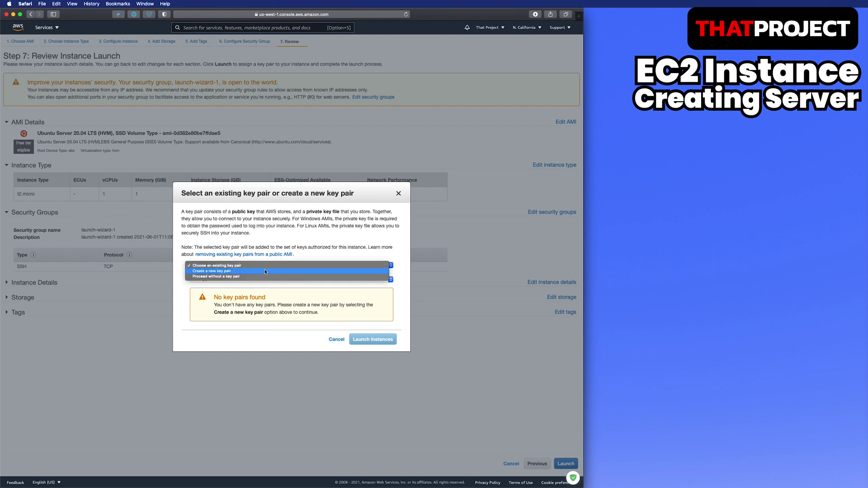
{"action": "left_click", "coordinate": [265, 271]}
{"action": "type", "text": "EC"}
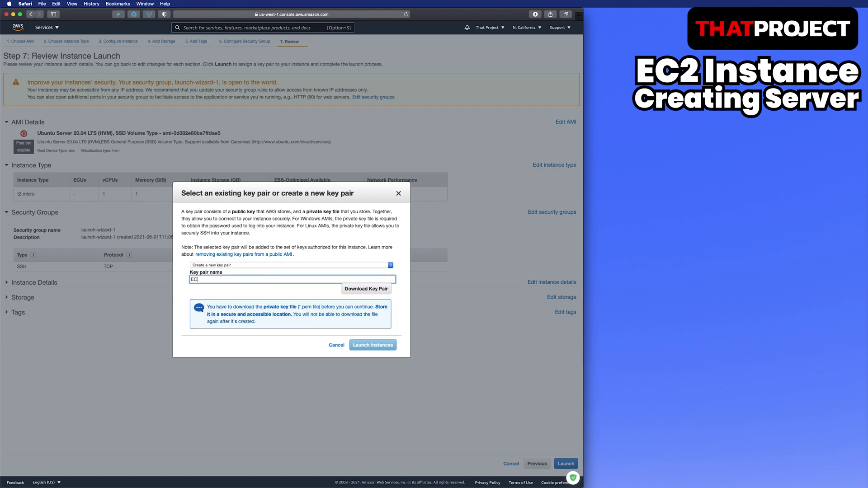
{"action": "type", "text": "2_MQTT_B"}
{"action": "type", "text": "ROKER"}
{"action": "left_click", "coordinate": [359, 290]}
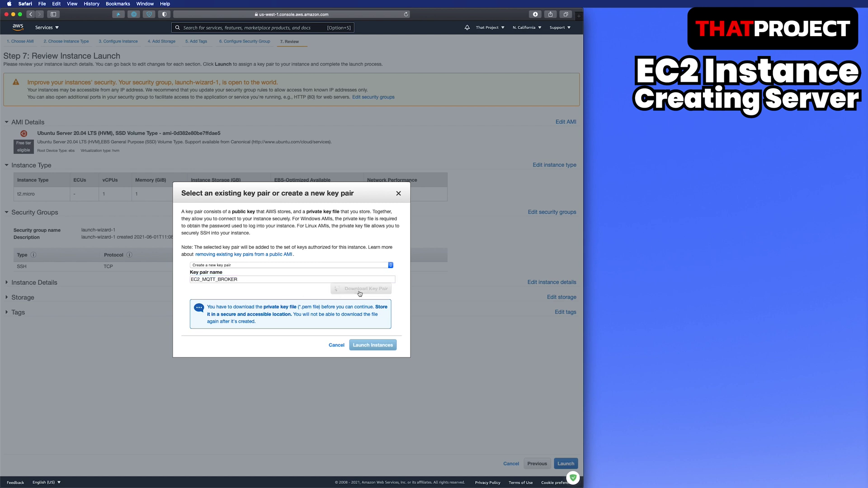
{"action": "left_click", "coordinate": [349, 270]}
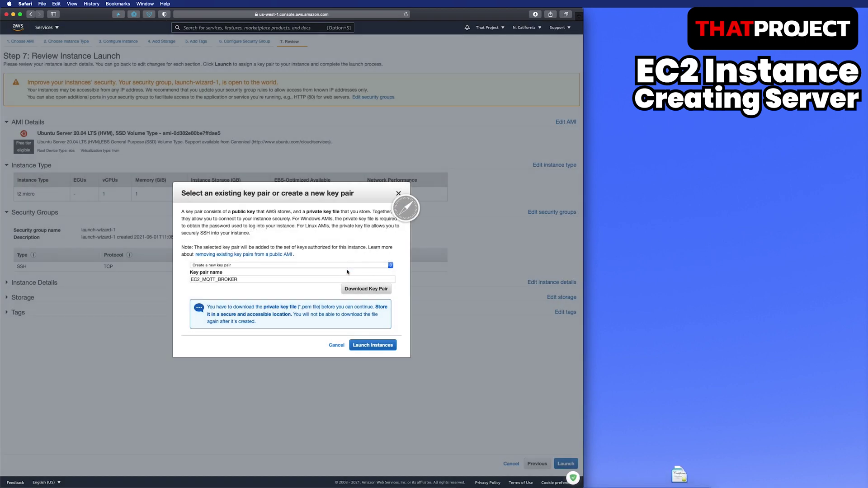
{"action": "left_click", "coordinate": [369, 347]}
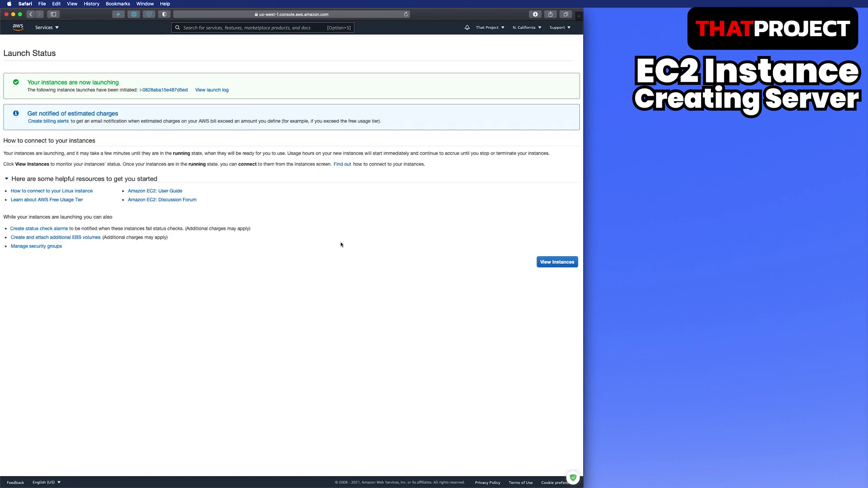
{"action": "left_click", "coordinate": [563, 265]}
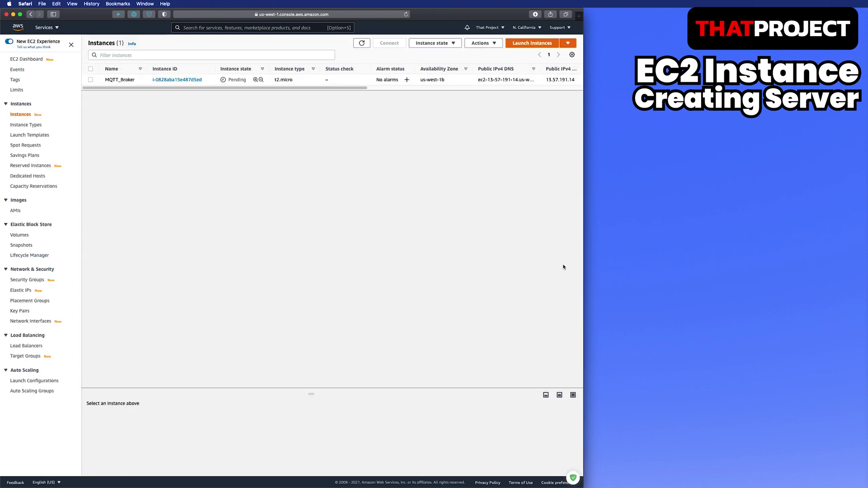
Open the MQTT_Broker instance details, then switch to iTerm2.
{"action": "left_click", "coordinate": [188, 81]}
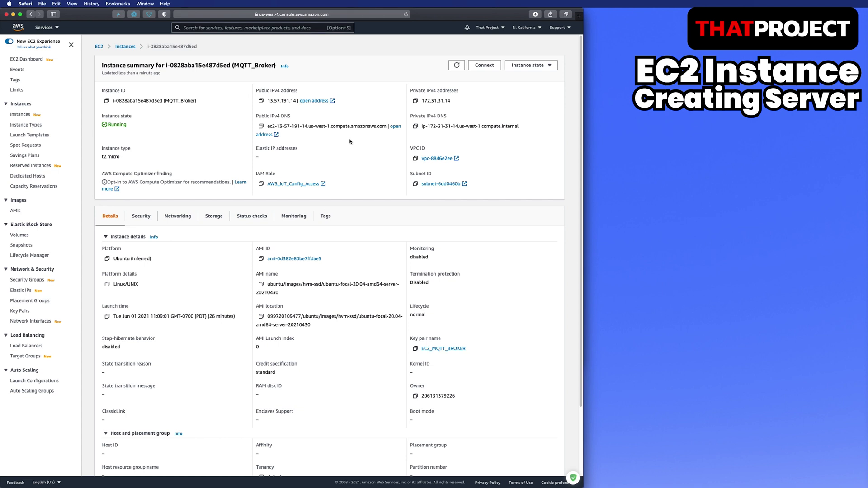
{"action": "key", "text": "super+Tab"}
List the local folder and make EC2_MQTT_BROKER.pem read-only for the owner.
{"action": "key", "text": "Return"}
{"action": "key", "text": "Return"}
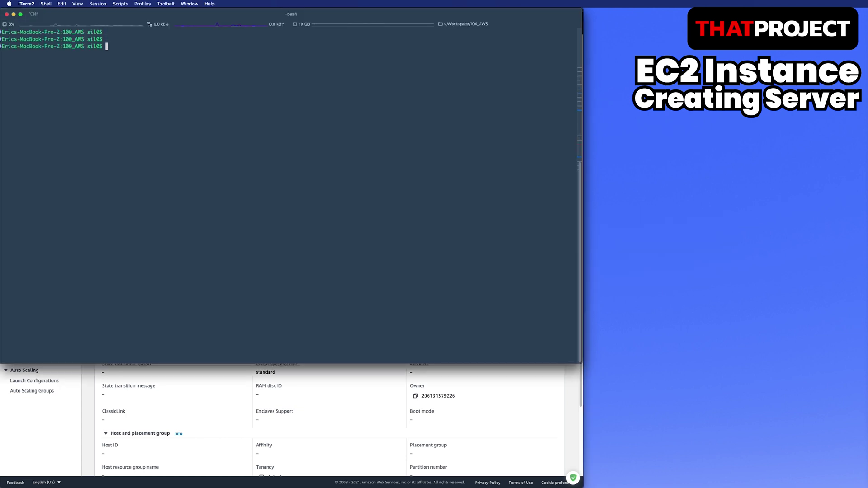
{"action": "type", "text": "ls -al"}
{"action": "key", "text": "Return"}
{"action": "type", "text": "ch"}
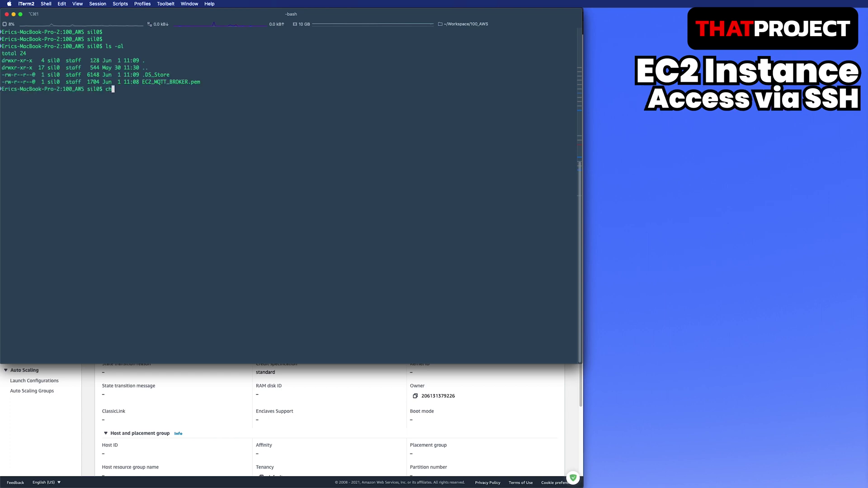
{"action": "type", "text": "mod 400 EC2_"}
{"action": "key", "text": "Tab"}
{"action": "key", "text": "Return"}
{"action": "key", "text": "Return"}
{"action": "key", "text": "Return"}
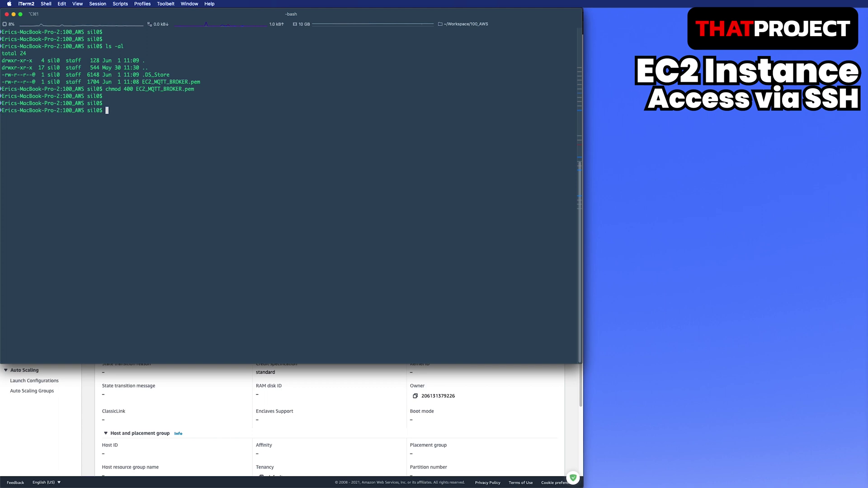
{"action": "type", "text": "ssh"}
{"action": "type", "text": " -i"}
{"action": "type", "text": " EC"}
{"action": "type", "text": "2"}
{"action": "key", "text": "Tab"}
{"action": "type", "text": "u"}
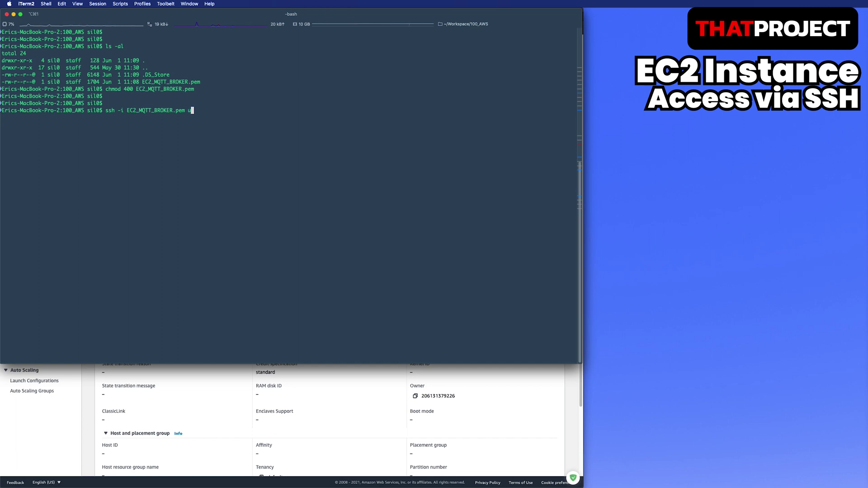
{"action": "type", "text": "buntu@"}
SSH in as ubuntu using the copied public DNS, accepting the host fingerprint.
{"action": "key", "text": "super+Tab"}
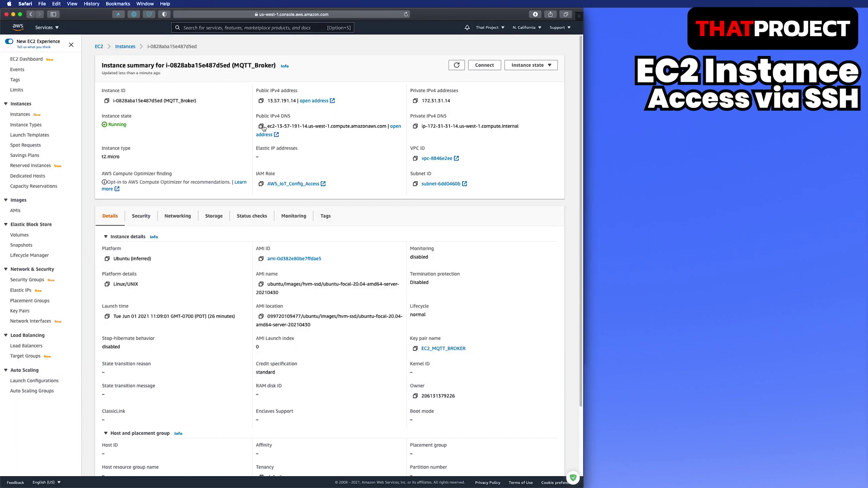
{"action": "left_click", "coordinate": [263, 126]}
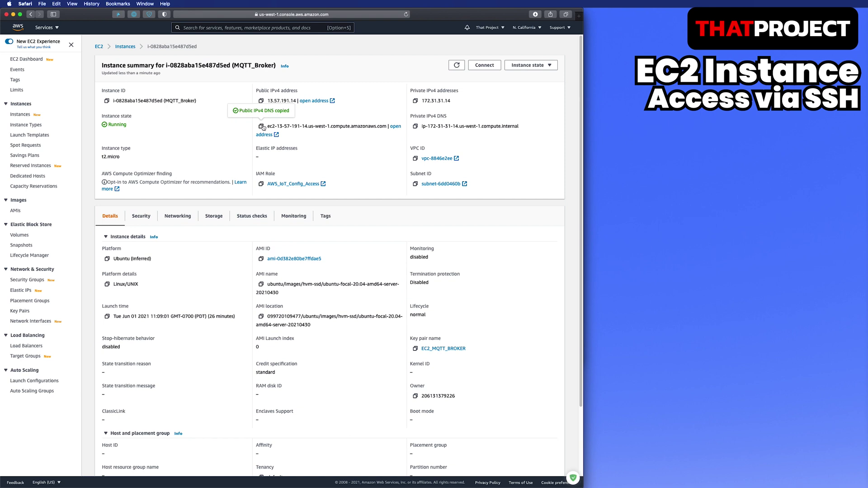
{"action": "key", "text": "super+Tab"}
{"action": "key", "text": "super+v"}
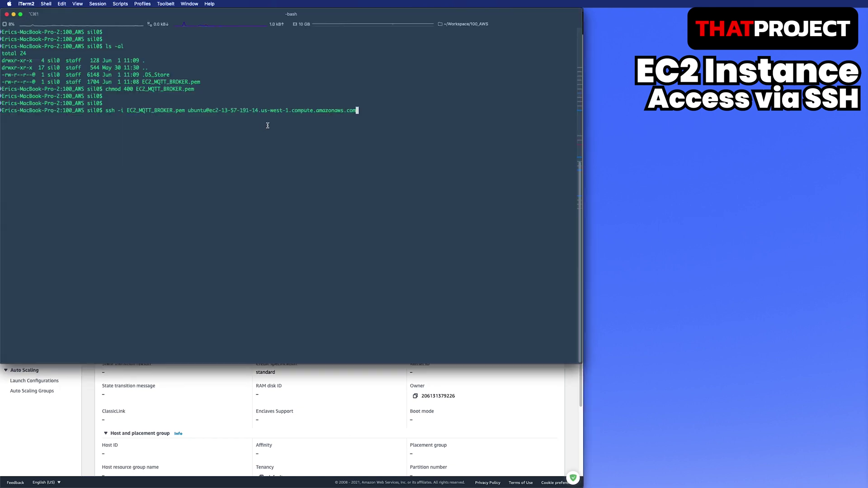
{"action": "key", "text": "Return"}
{"action": "type", "text": "yes"}
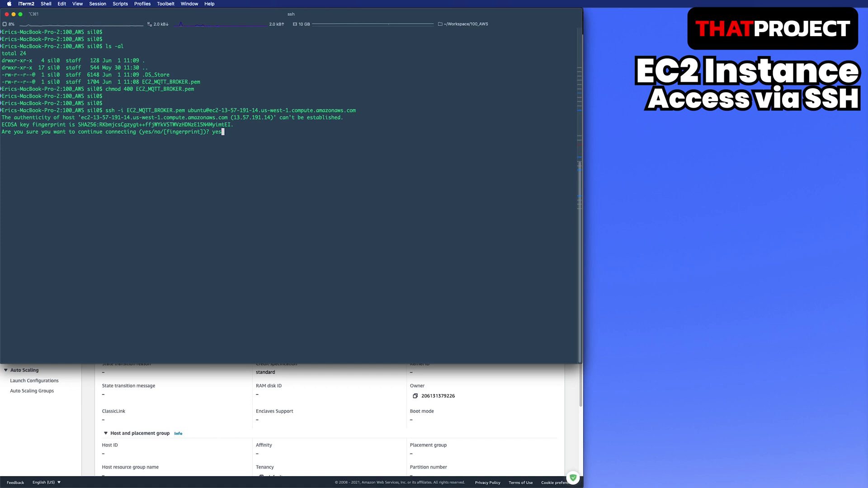
{"action": "key", "text": "Return"}
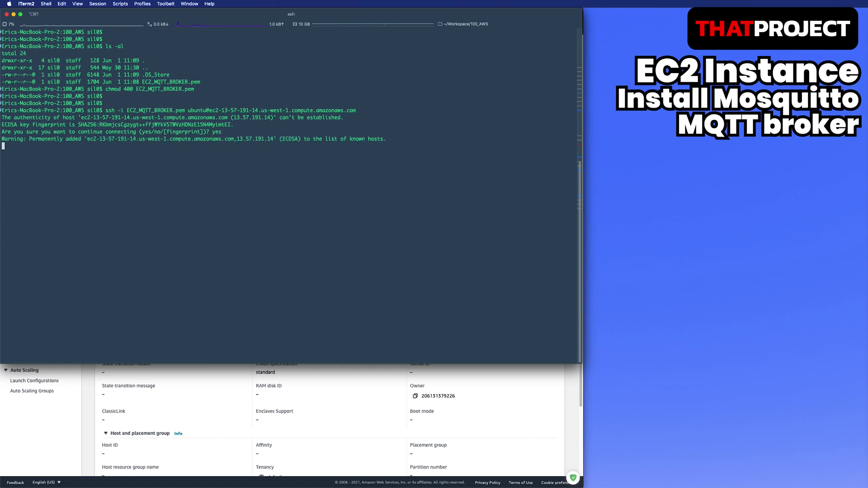
Run ls -al and clear on the instance, then switch to the Firefox AWS guide.
{"action": "key", "text": "Return"}
{"action": "key", "text": "Return"}
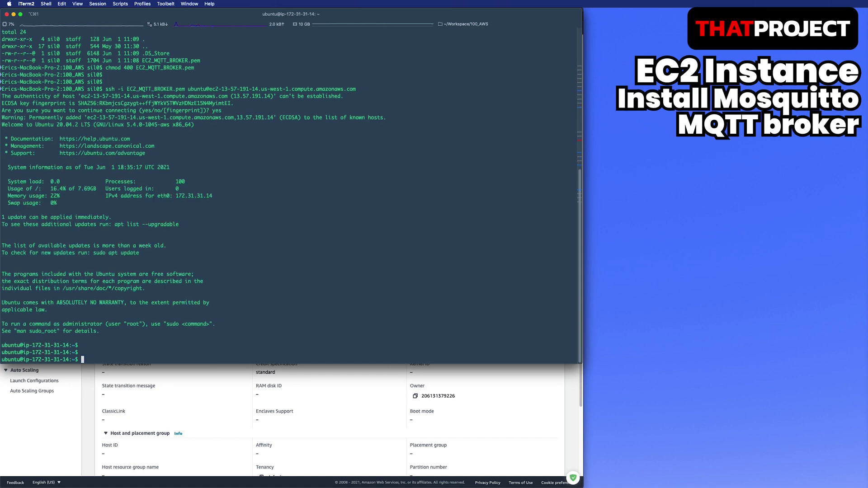
{"action": "type", "text": "ls -al"}
{"action": "key", "text": "Return"}
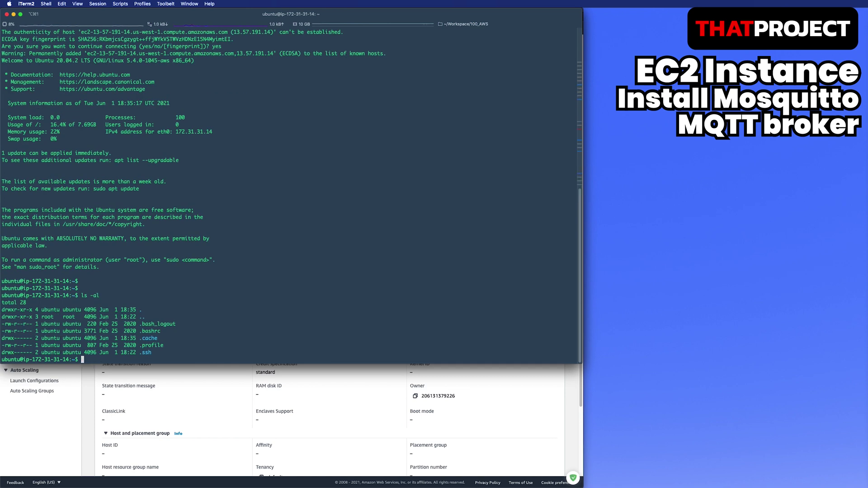
{"action": "type", "text": "clear"}
{"action": "key", "text": "Return"}
{"action": "key", "text": "super+Tab"}
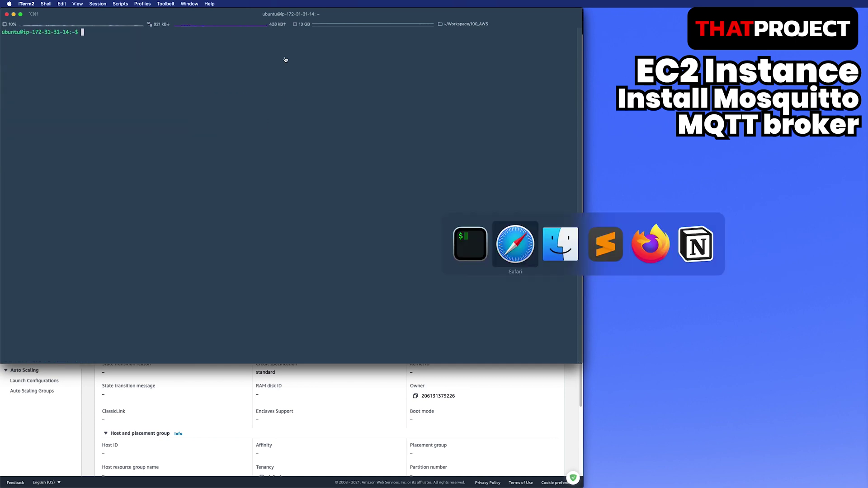
{"action": "key", "text": "super+Tab"}
{"action": "key", "text": "super+Tab"}
{"action": "key", "text": "super+Tab"}
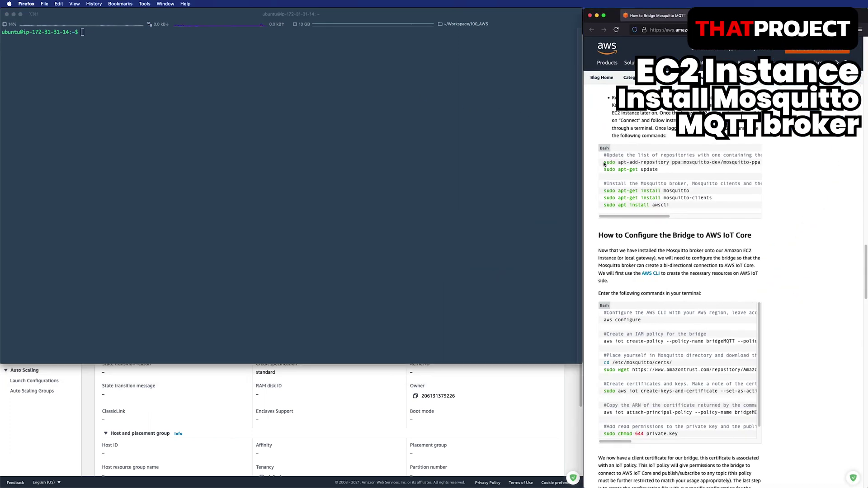
Add the mosquitto-ppa repository and run apt-get update on the instance.
{"action": "left_click_drag", "start_coordinate": [608, 162], "coordinate": [766, 165]}
{"action": "key", "text": "super+c"}
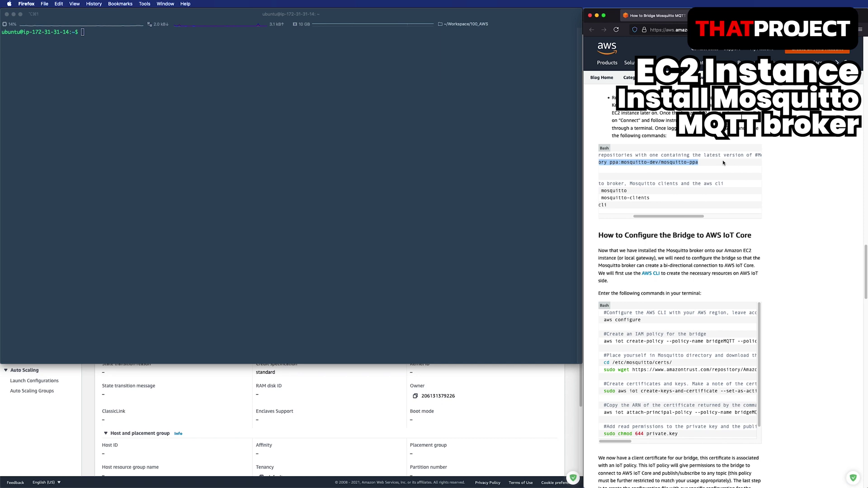
{"action": "left_click", "coordinate": [322, 124]}
{"action": "key", "text": "super+v"}
{"action": "key", "text": "Return"}
{"action": "scroll", "coordinate": [611, 219], "scroll_direction": "left", "scroll_amount": 5}
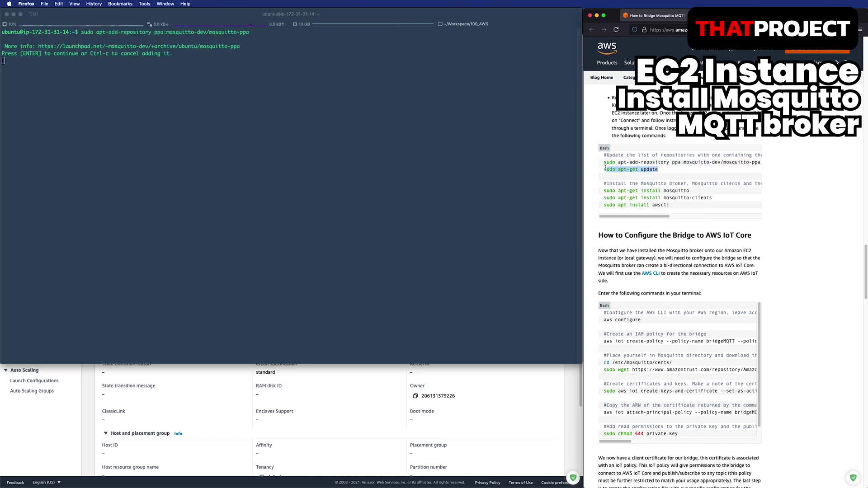
{"action": "key", "text": "Return"}
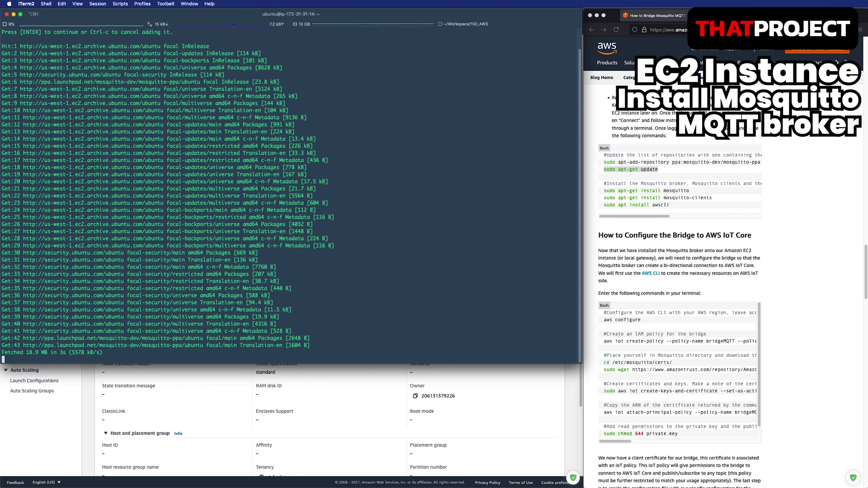
{"action": "key", "text": "Return"}
{"action": "type", "text": "sudo apt-get update"}
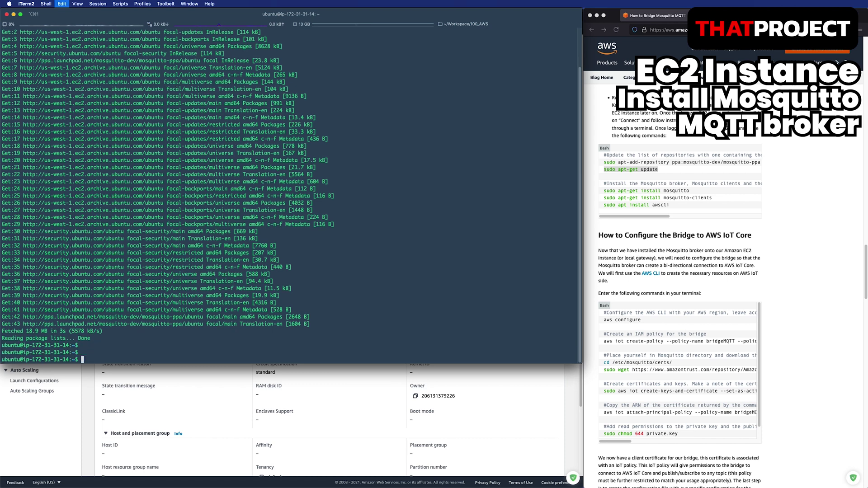
{"action": "key", "text": "Return"}
Install the mosquitto and mosquitto-clients packages from the guide's commands.
{"action": "left_click_drag", "start_coordinate": [689, 190], "coordinate": [604, 191]}
{"action": "key", "text": "super+c"}
{"action": "left_click", "coordinate": [440, 232]}
{"action": "key", "text": "Return"}
{"action": "key", "text": "super+v"}
{"action": "key", "text": "Return"}
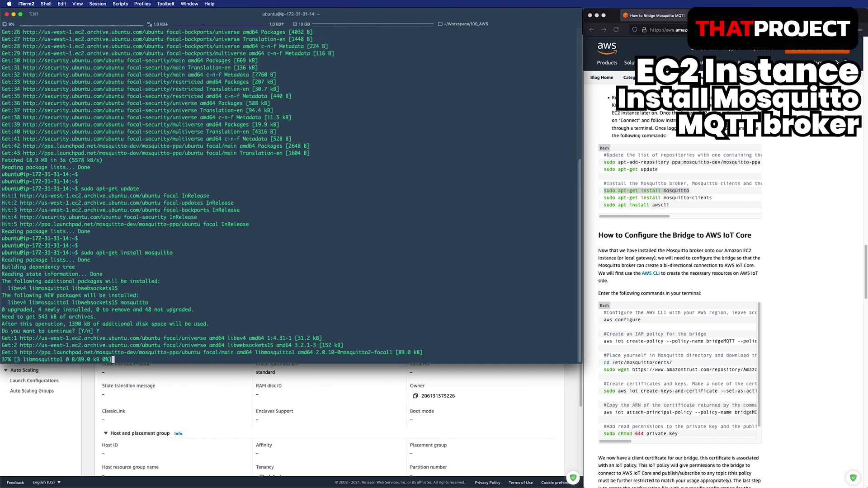
{"action": "type", "text": "Y"}
{"action": "key", "text": "Return"}
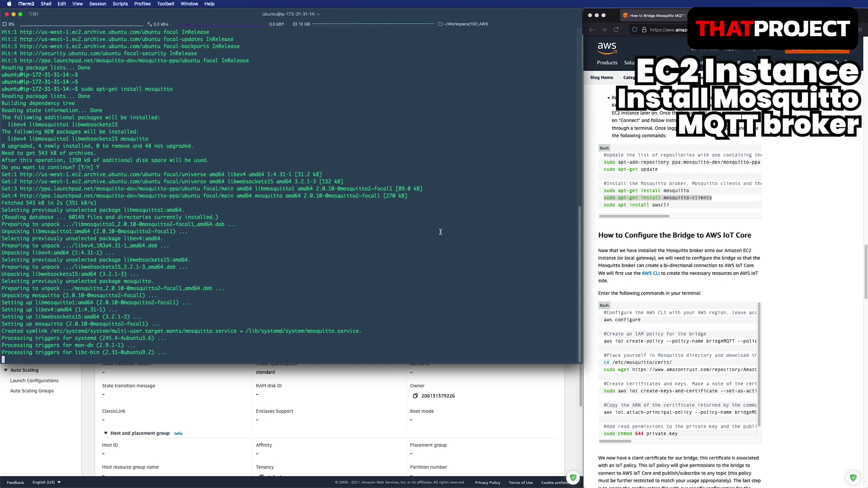
{"action": "key", "text": "Return"}
{"action": "key", "text": "super+v"}
{"action": "key", "text": "Return"}
{"action": "left_click_drag", "start_coordinate": [675, 204], "coordinate": [603, 205]}
Install awscli and bring the guide's aws configure command to the prompt.
{"action": "key", "text": "super+c"}
{"action": "left_click", "coordinate": [408, 271]}
{"action": "key", "text": "super+v"}
{"action": "key", "text": "Return"}
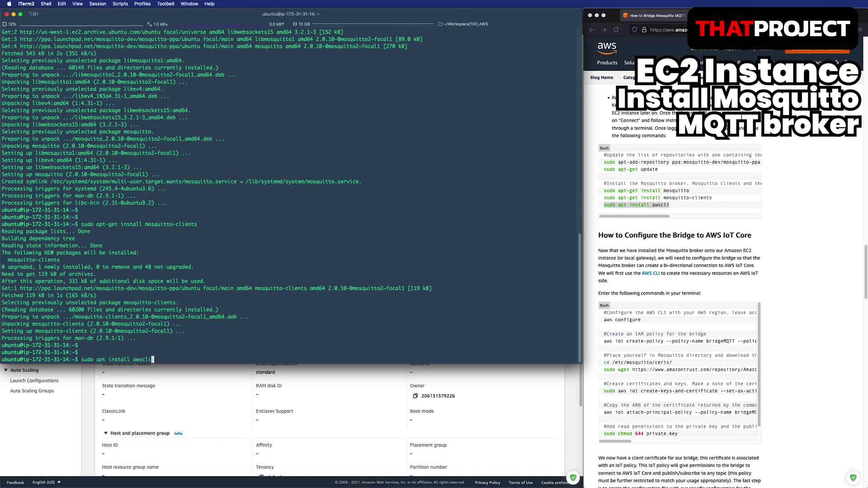
{"action": "scroll", "coordinate": [801, 313], "scroll_direction": "down", "scroll_amount": 3}
{"action": "scroll", "coordinate": [801, 314], "scroll_direction": "down", "scroll_amount": 3}
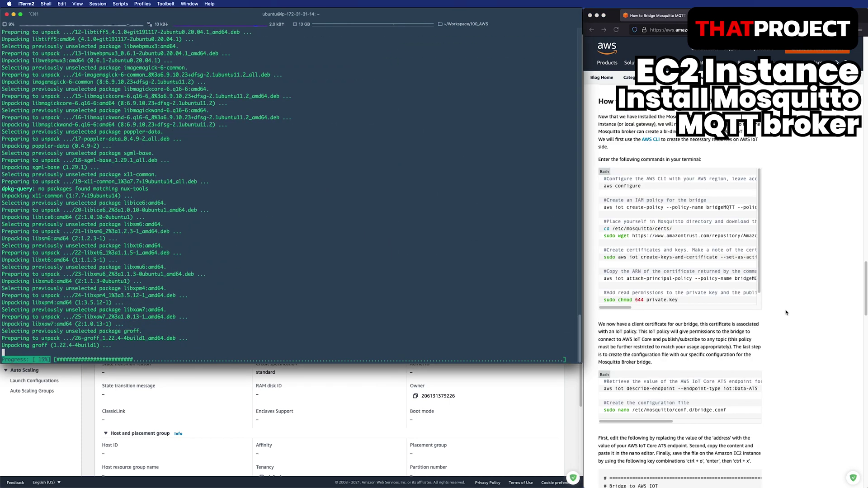
{"action": "left_click", "coordinate": [785, 310]}
{"action": "left_click_drag", "start_coordinate": [645, 179], "coordinate": [602, 178]}
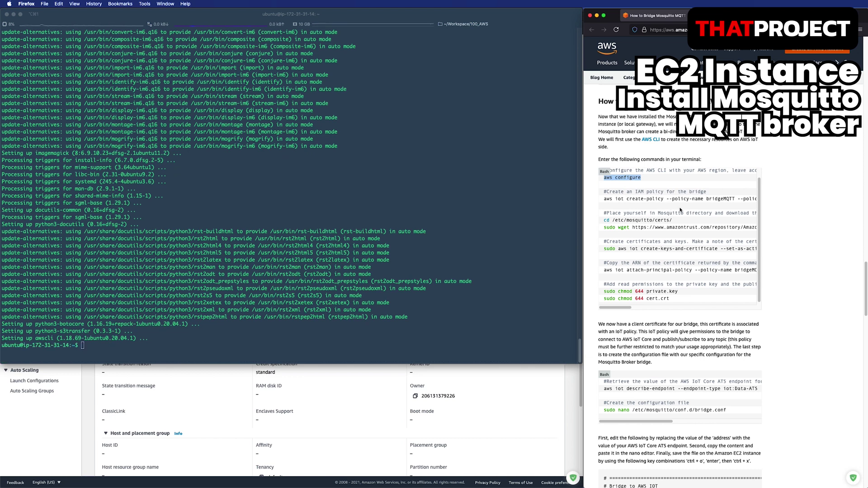
{"action": "left_click", "coordinate": [372, 214]}
{"action": "key", "text": "Return"}
{"action": "key", "text": "Return"}
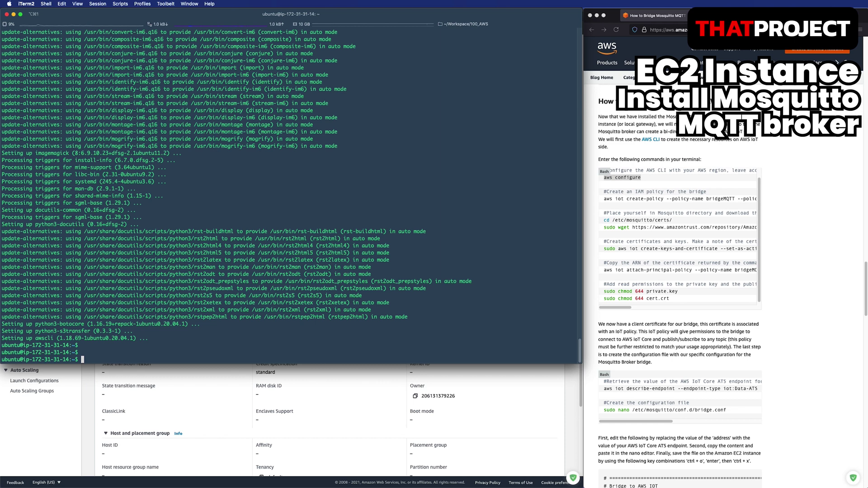
{"action": "type", "text": "aws configure"}
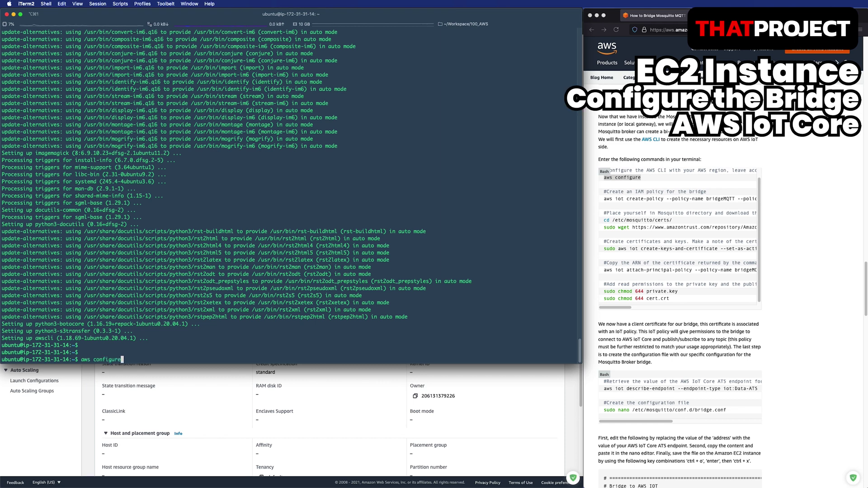
Start aws configure with no access keys and look up the region in the EC2 console.
{"action": "key", "text": "Return"}
{"action": "key", "text": "Return"}
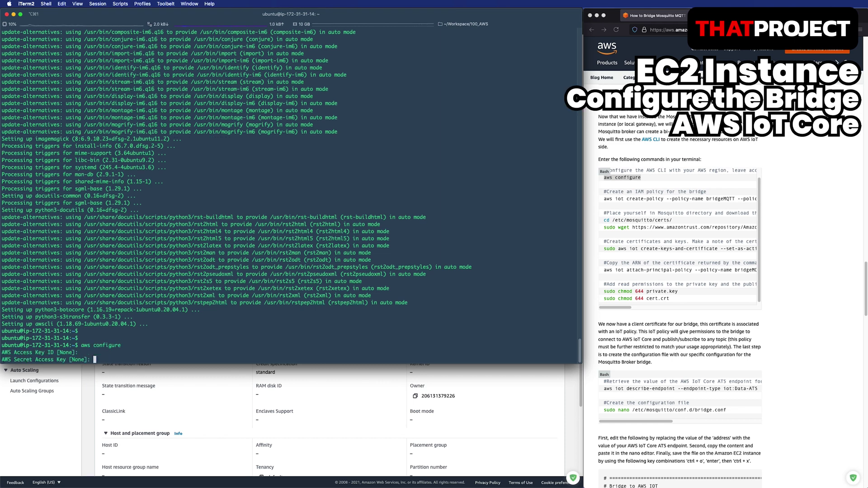
{"action": "key", "text": "Return"}
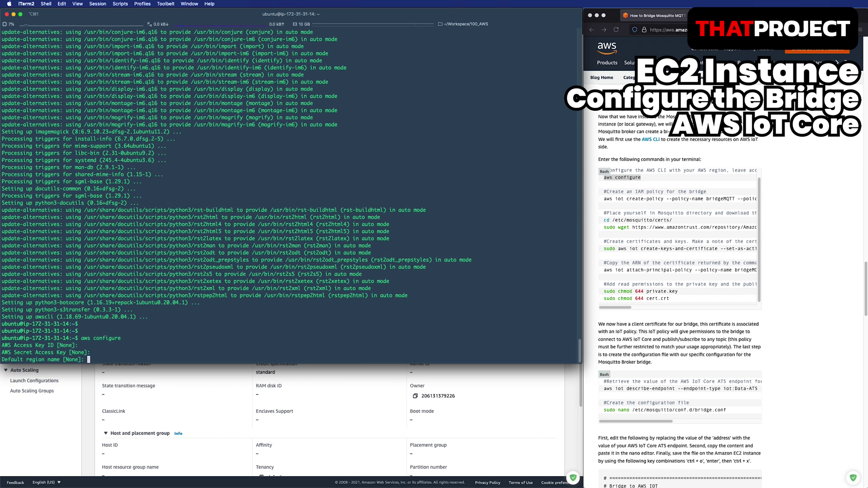
{"action": "left_click", "coordinate": [308, 384]}
{"action": "left_click", "coordinate": [536, 29]}
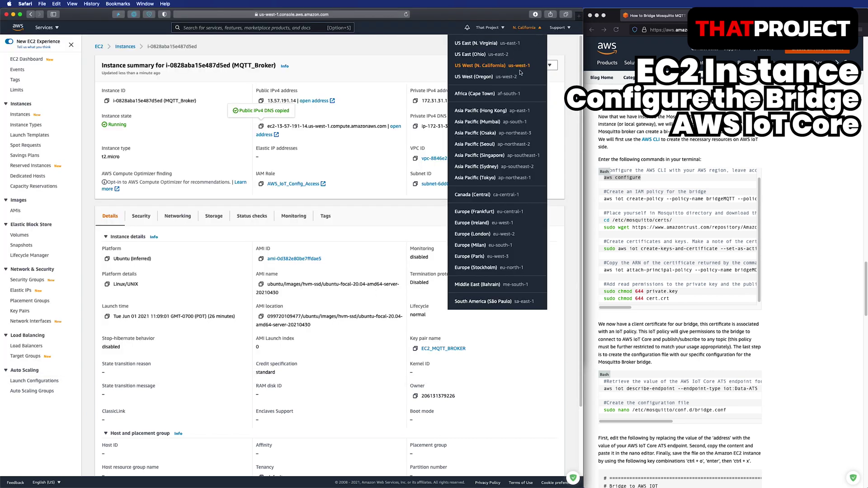
{"action": "left_click", "coordinate": [510, 69]}
{"action": "key", "text": "super+Tab"}
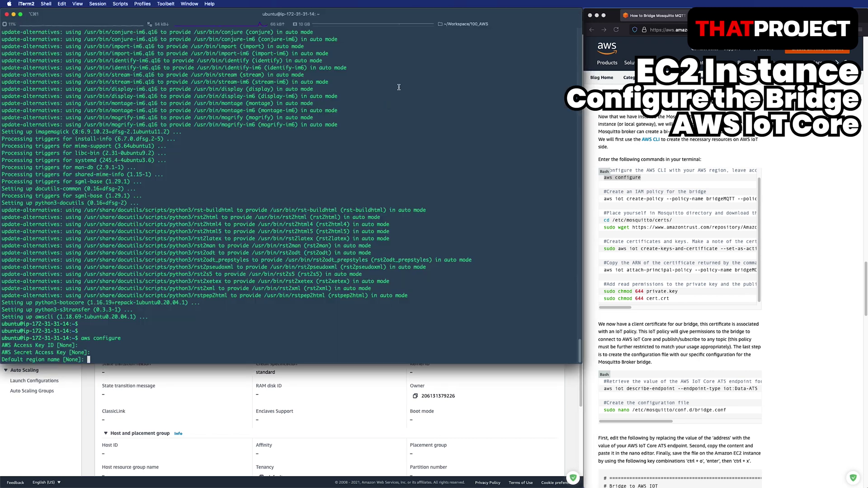
{"action": "type", "text": "us-west-1"}
Set default region us-west-1 with default output format, then clear the terminal.
{"action": "key", "text": "Return"}
{"action": "key", "text": "Return"}
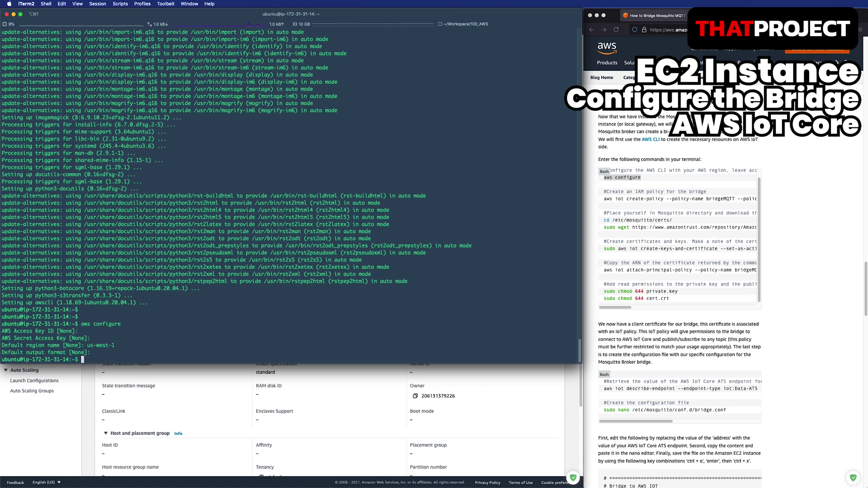
{"action": "key", "text": "Return"}
{"action": "key", "text": "Return"}
{"action": "type", "text": "cl"}
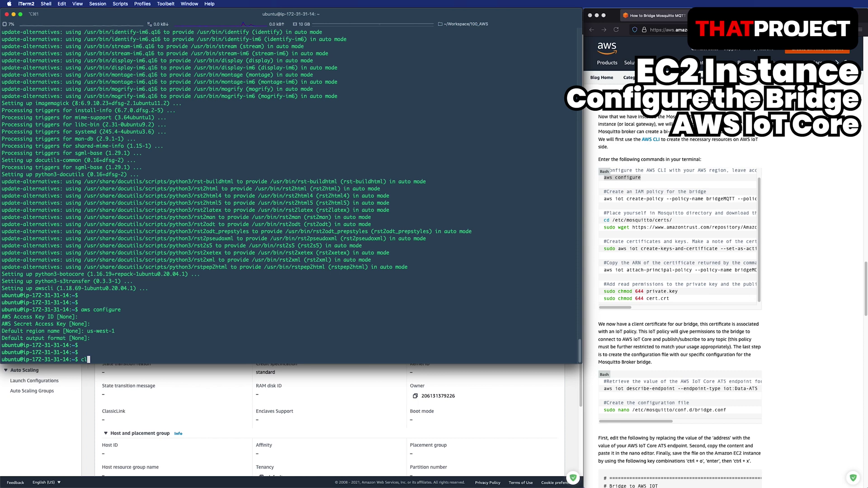
{"action": "type", "text": "ear"}
{"action": "key", "text": "Return"}
{"action": "mouse_move", "coordinate": [604, 192]}
{"action": "left_mouse_down"}
{"action": "mouse_move", "coordinate": [759, 199]}
{"action": "mouse_move", "coordinate": [713, 199]}
{"action": "left_mouse_up"}
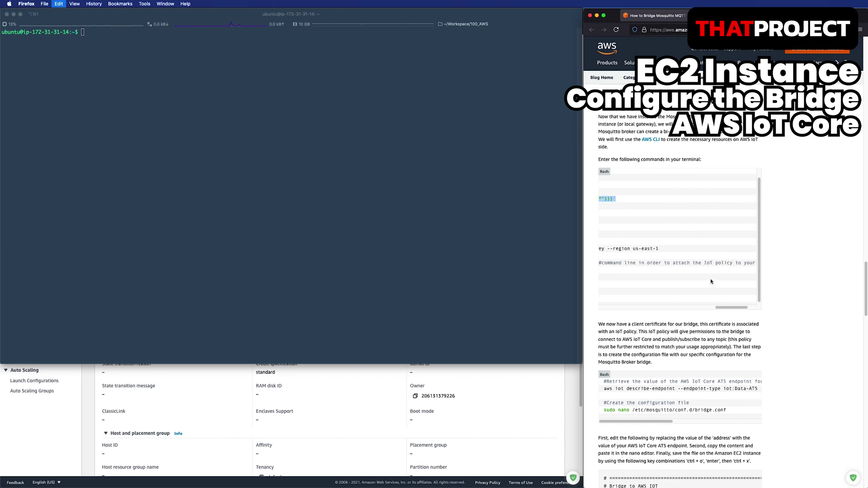
{"action": "left_click_drag", "start_coordinate": [715, 199], "coordinate": [598, 201]}
{"action": "left_click", "coordinate": [358, 171]}
Create the bridgeMQTT IoT policy and move into the Mosquitto certs folder.
{"action": "key", "text": "super+v"}
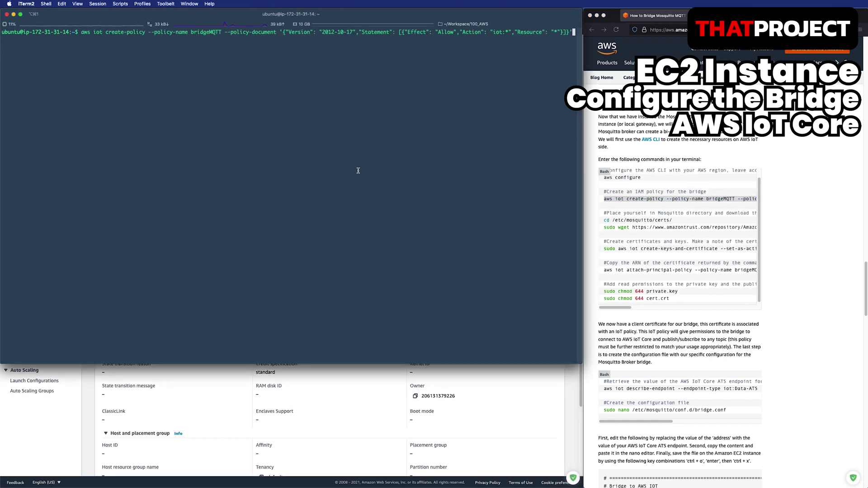
{"action": "key", "text": "Return"}
{"action": "key", "text": "super+v"}
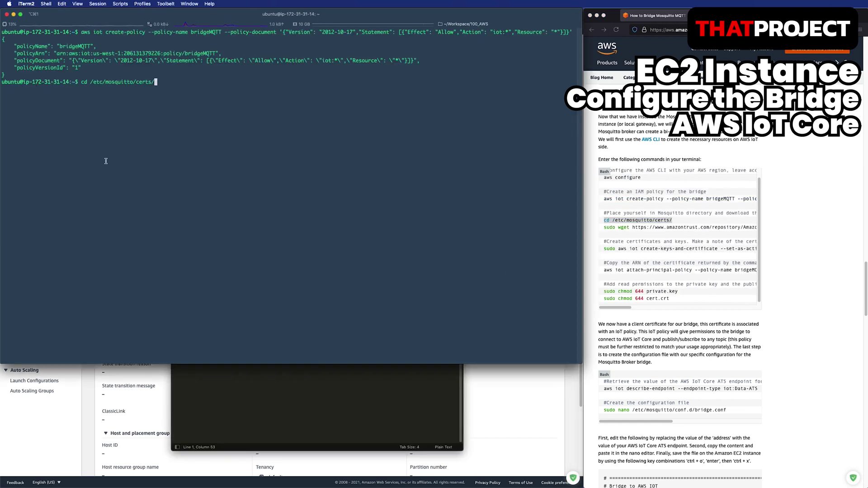
{"action": "key", "text": "Return"}
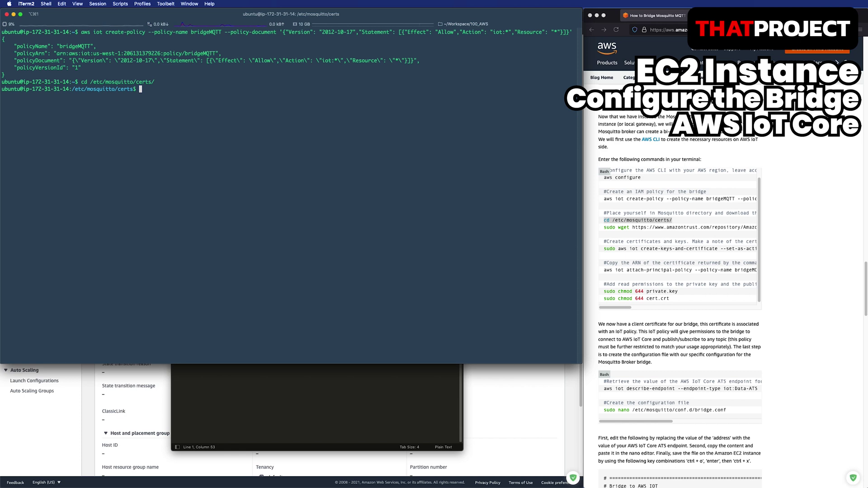
{"action": "key", "text": "Return"}
{"action": "key", "text": "Return"}
Download the Amazon root CA into the certs folder as rootCA.pem.
{"action": "left_click", "coordinate": [604, 228]}
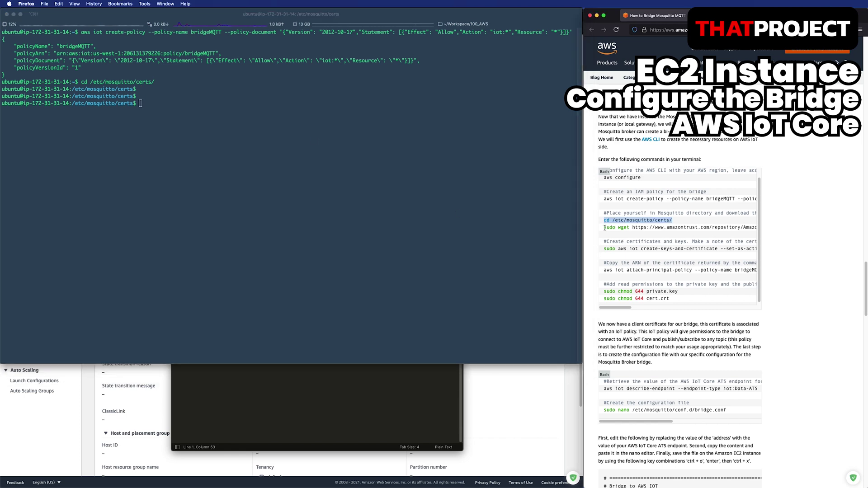
{"action": "triple_click", "coordinate": [604, 228]}
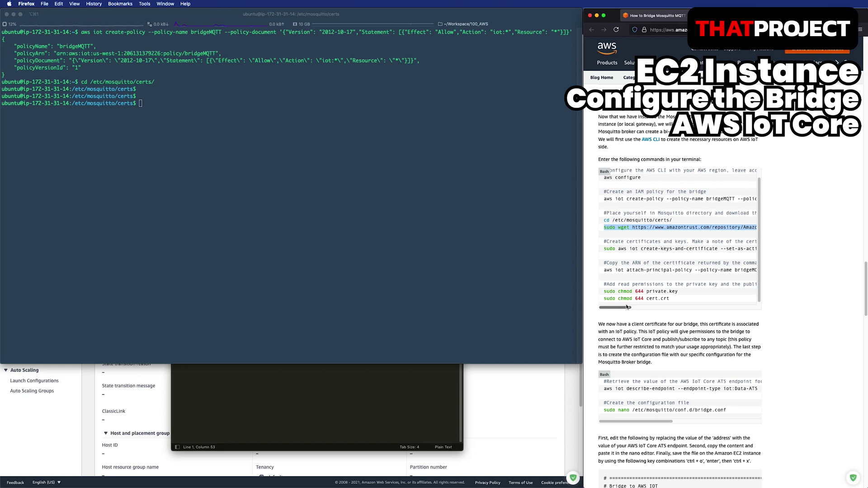
{"action": "left_click_drag", "start_coordinate": [628, 307], "coordinate": [624, 308]}
{"action": "left_click", "coordinate": [221, 116]}
{"action": "key", "text": "super+v"}
{"action": "key", "text": "Return"}
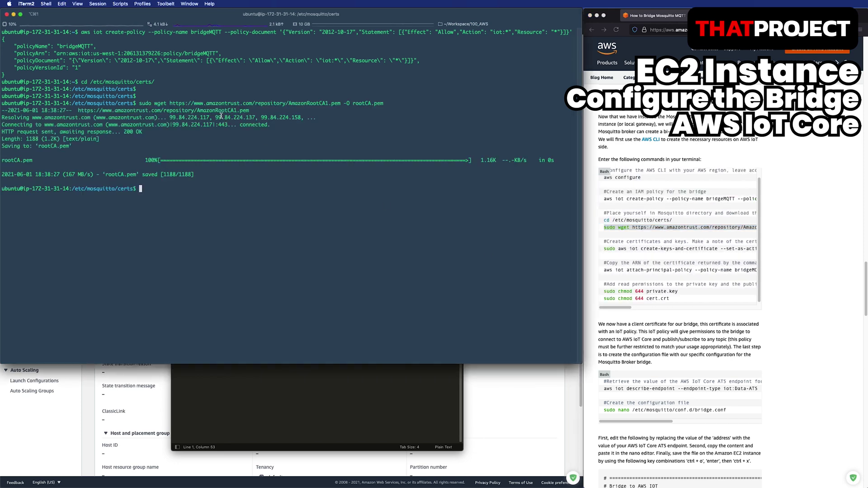
{"action": "left_click_drag", "start_coordinate": [145, 189], "coordinate": [261, 197]}
{"action": "left_click_drag", "start_coordinate": [617, 307], "coordinate": [712, 310]}
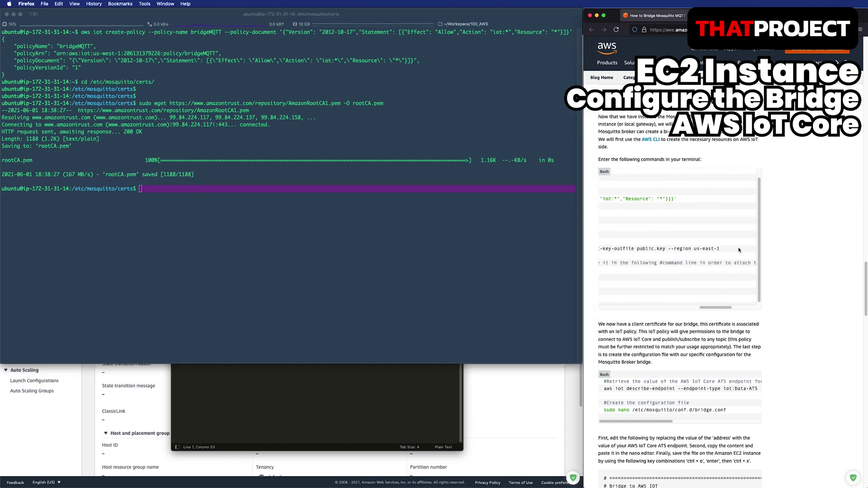
{"action": "left_click_drag", "start_coordinate": [739, 249], "coordinate": [598, 252]}
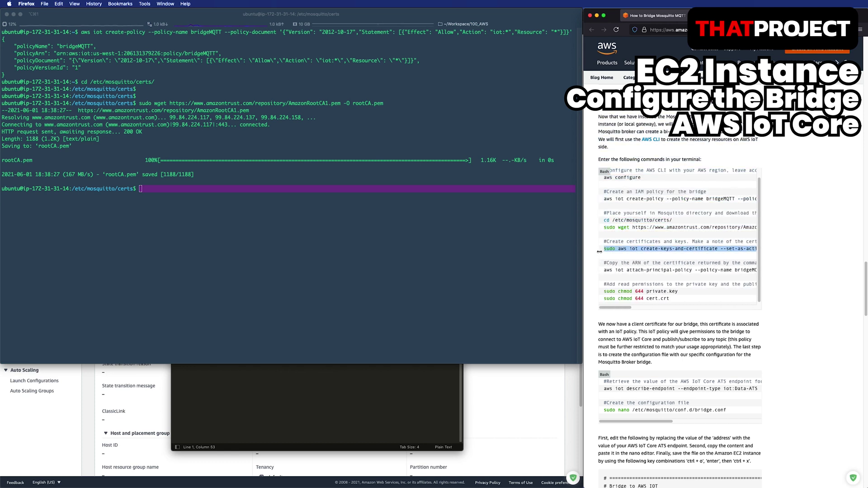
Correct the create-keys-and-certificate command to us-west-1 in the notes and run it.
{"action": "left_click", "coordinate": [397, 381]}
{"action": "key", "text": "Return"}
{"action": "key", "text": "Return"}
{"action": "key", "text": "super+v"}
{"action": "key", "text": "BackSpace"}
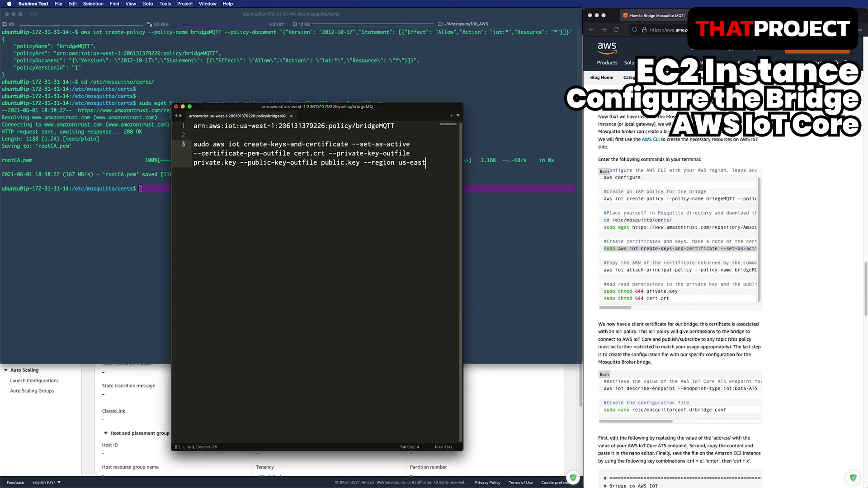
{"action": "key", "text": "BackSpace"}
{"action": "key", "text": "BackSpace"}
{"action": "key", "text": "BackSpace"}
{"action": "type", "text": "est-1"}
{"action": "left_click_drag", "start_coordinate": [434, 163], "coordinate": [193, 144]}
{"action": "key", "text": "super+c"}
{"action": "left_click", "coordinate": [168, 233]}
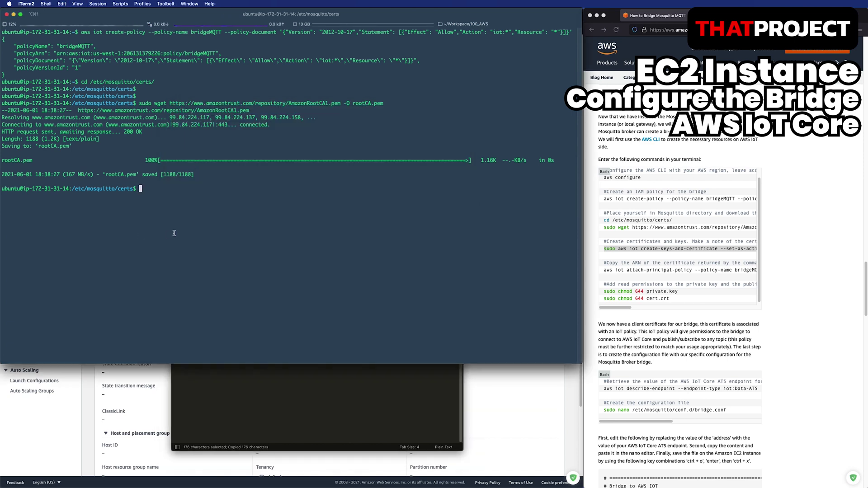
{"action": "key", "text": "super+v"}
{"action": "key", "text": "Return"}
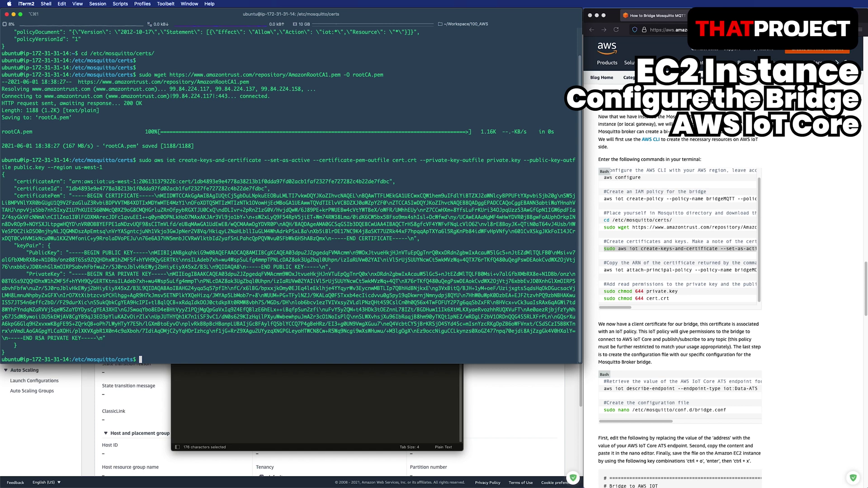
{"action": "key", "text": "Return"}
{"action": "key", "text": "Return"}
{"action": "key", "text": "Return"}
Copy the tutorial's attach-principal-policy command into the notes.
{"action": "left_click", "coordinate": [606, 271]}
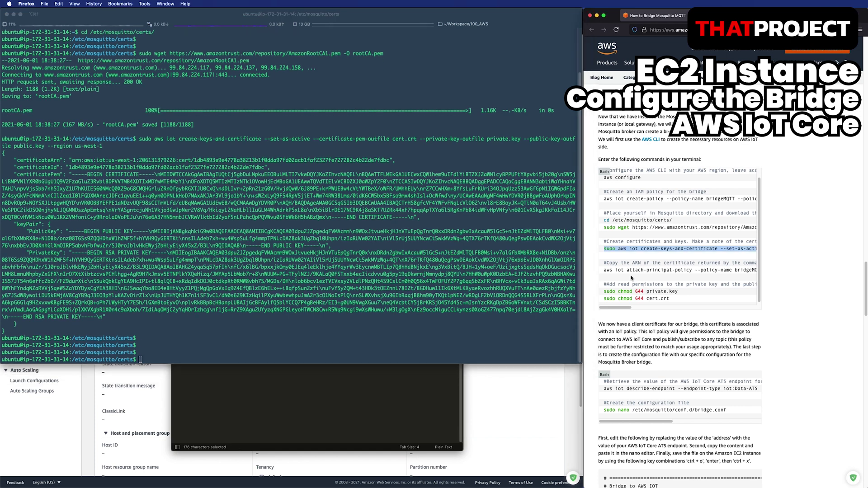
{"action": "triple_click", "coordinate": [606, 271]}
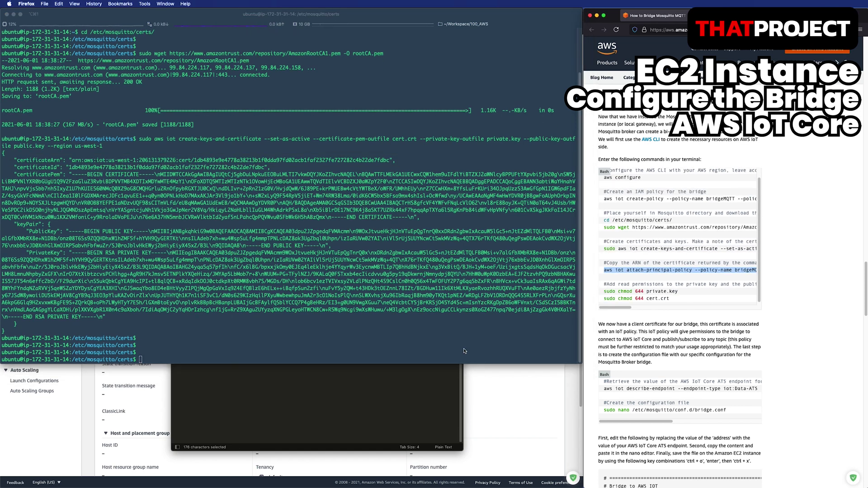
{"action": "key", "text": "super+Tab"}
{"action": "left_click", "coordinate": [375, 316]}
{"action": "key", "text": "Return"}
{"action": "key", "text": "super+v"}
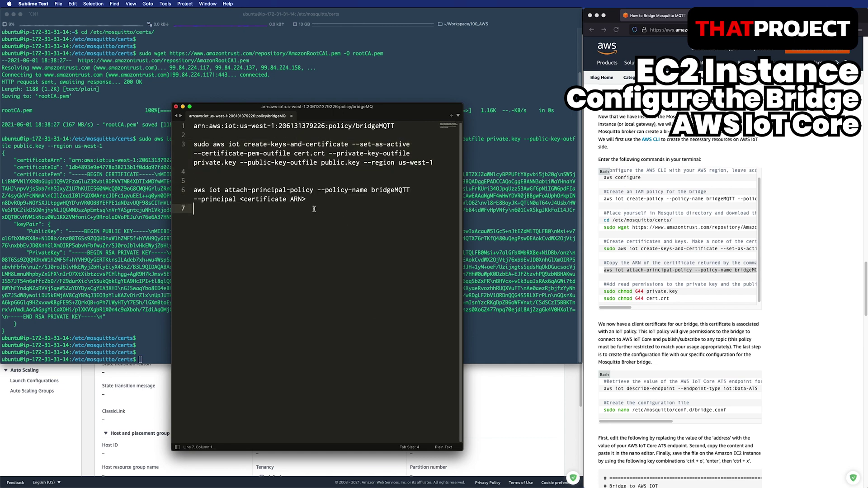
Fill in the policy ARN as principal and run the attach command, which fails.
{"action": "left_click_drag", "start_coordinate": [399, 126], "coordinate": [171, 126]}
{"action": "key", "text": "super+c"}
{"action": "left_click_drag", "start_coordinate": [239, 200], "coordinate": [308, 201]}
{"action": "key", "text": "super+v"}
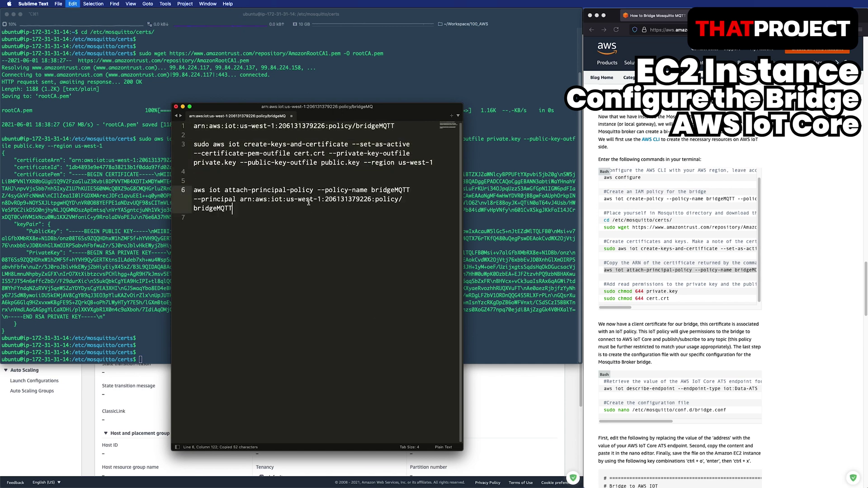
{"action": "triple_click", "coordinate": [224, 206]}
{"action": "key", "text": "super+c"}
{"action": "left_click", "coordinate": [154, 299]}
{"action": "key", "text": "super+v"}
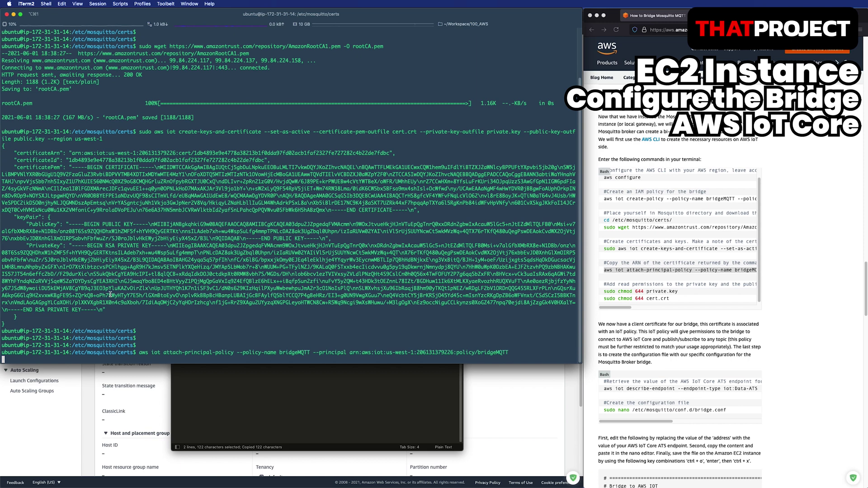
{"action": "key", "text": "Return"}
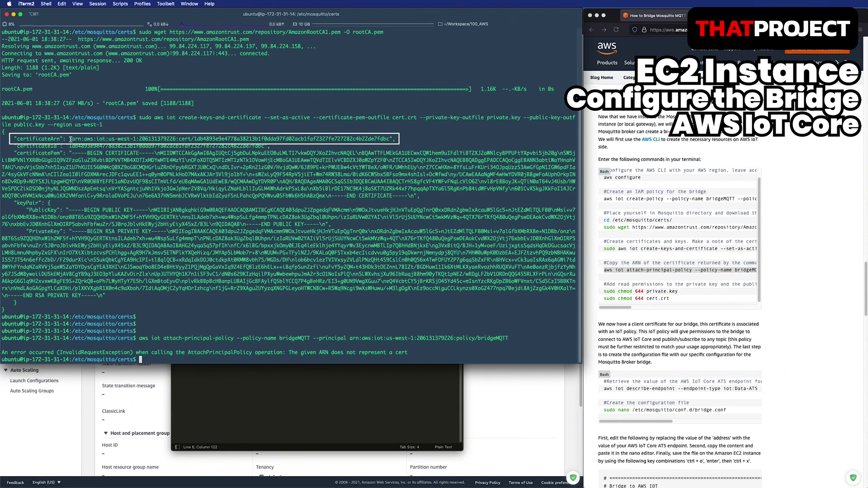
Replace the principal with the output's certificateArn and rerun the attach command.
{"action": "left_click_drag", "start_coordinate": [71, 139], "coordinate": [392, 139]}
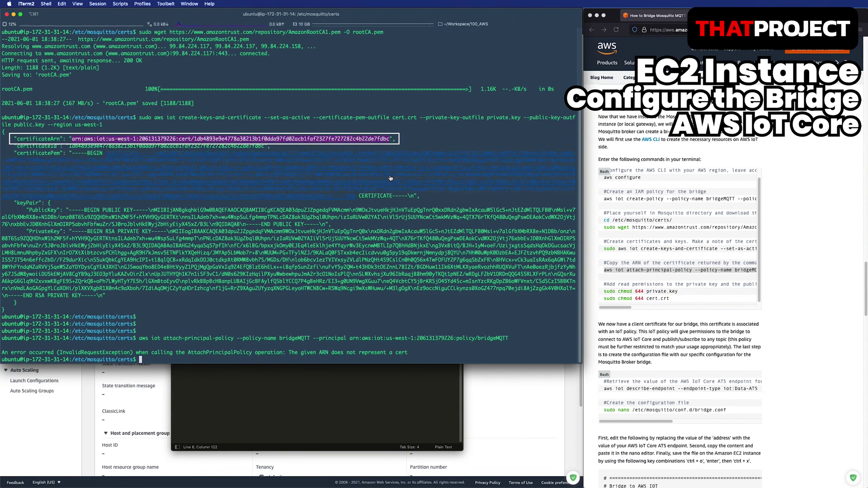
{"action": "left_click", "coordinate": [343, 433]}
{"action": "left_click_drag", "start_coordinate": [231, 209], "coordinate": [238, 201]}
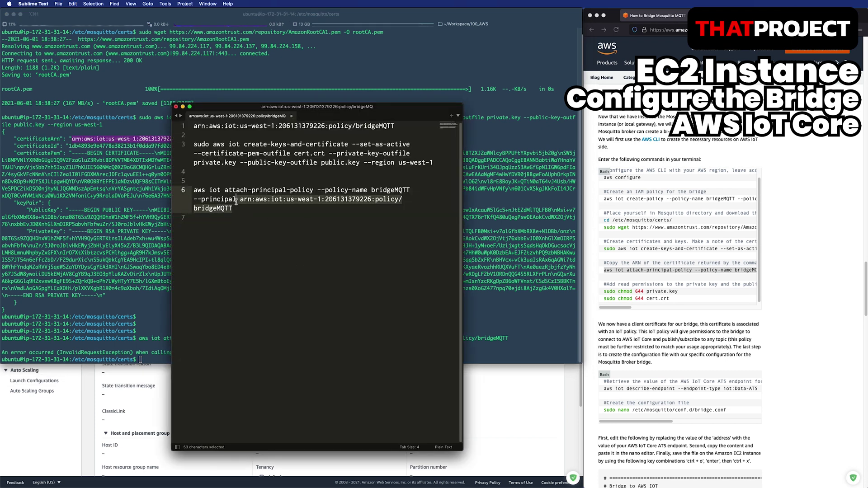
{"action": "key", "text": "super+v"}
{"action": "left_click_drag", "start_coordinate": [401, 211], "coordinate": [170, 190]}
{"action": "key", "text": "super+c"}
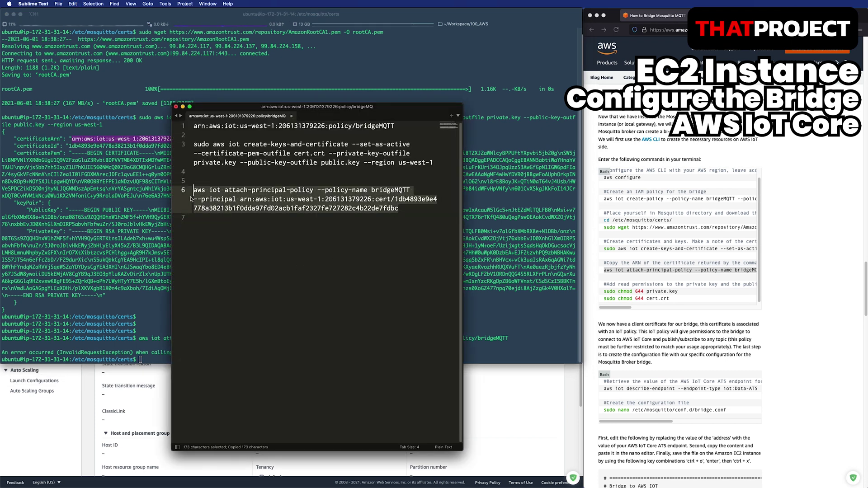
{"action": "left_click", "coordinate": [508, 312]}
{"action": "key", "text": "Return"}
{"action": "key", "text": "Return"}
{"action": "key", "text": "super+v"}
{"action": "key", "text": "Return"}
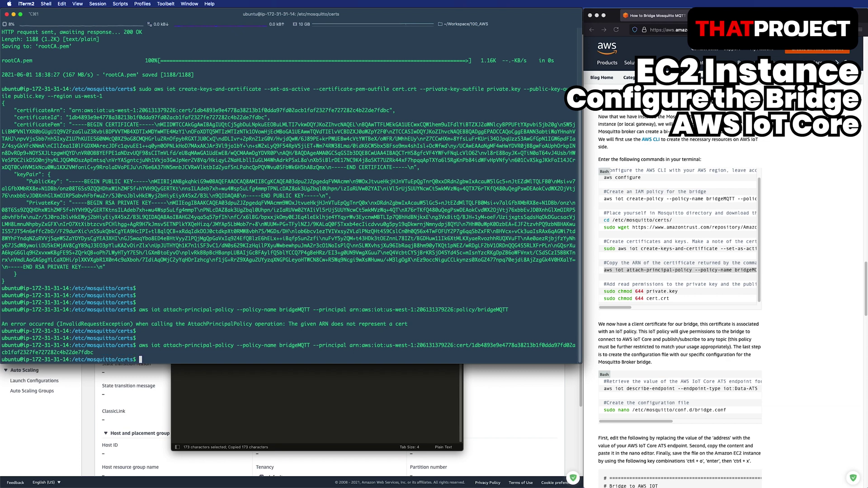
{"action": "key", "text": "Return"}
{"action": "key", "text": "Return"}
{"action": "key", "text": "Return"}
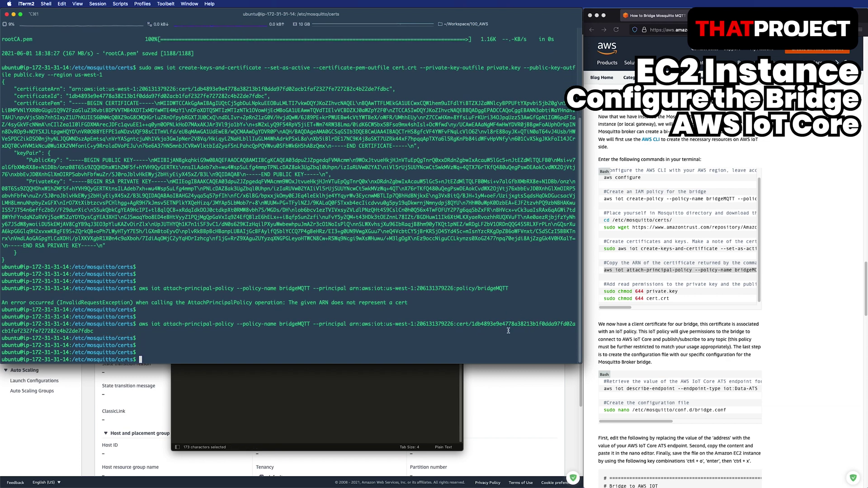
{"action": "left_click", "coordinate": [679, 292]}
Run sudo chmod 644 on private.key and cert.crt.
{"action": "left_click_drag", "start_coordinate": [678, 292], "coordinate": [606, 292]}
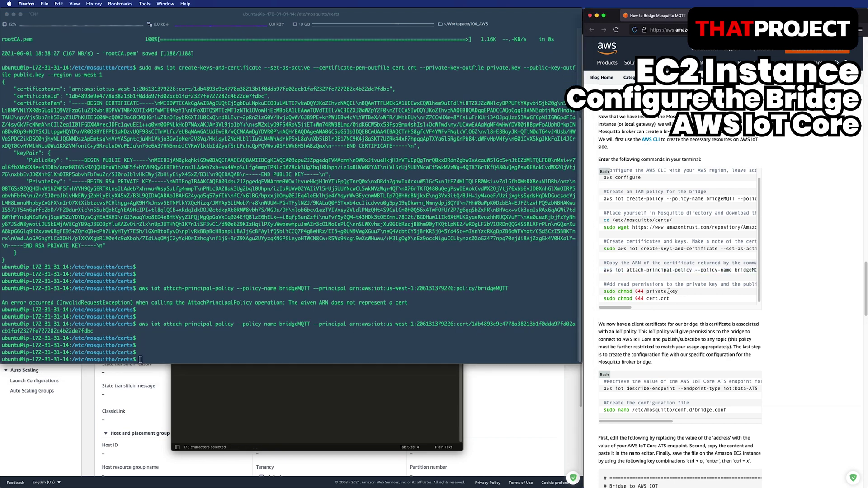
{"action": "key", "text": "super+c"}
{"action": "left_click", "coordinate": [536, 304]}
{"action": "key", "text": "super+v"}
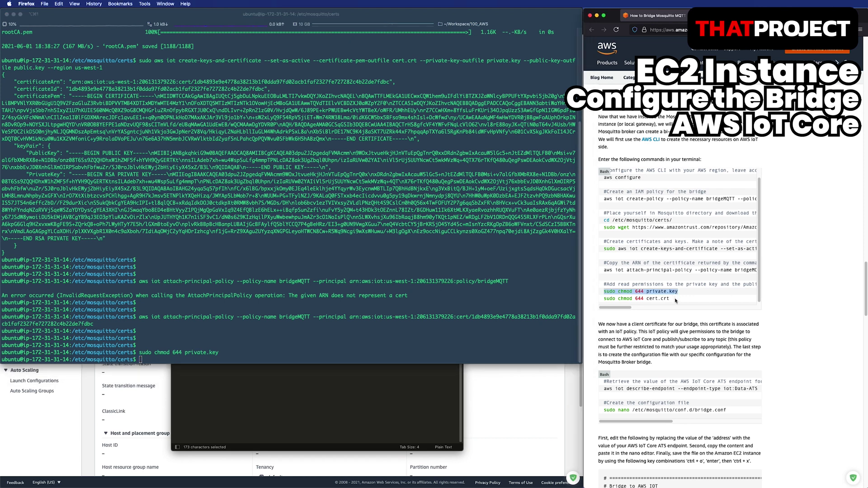
{"action": "left_click_drag", "start_coordinate": [675, 299], "coordinate": [603, 298]}
{"action": "key", "text": "super+c"}
{"action": "left_click", "coordinate": [415, 293]}
{"action": "key", "text": "Return"}
{"action": "key", "text": "super+v"}
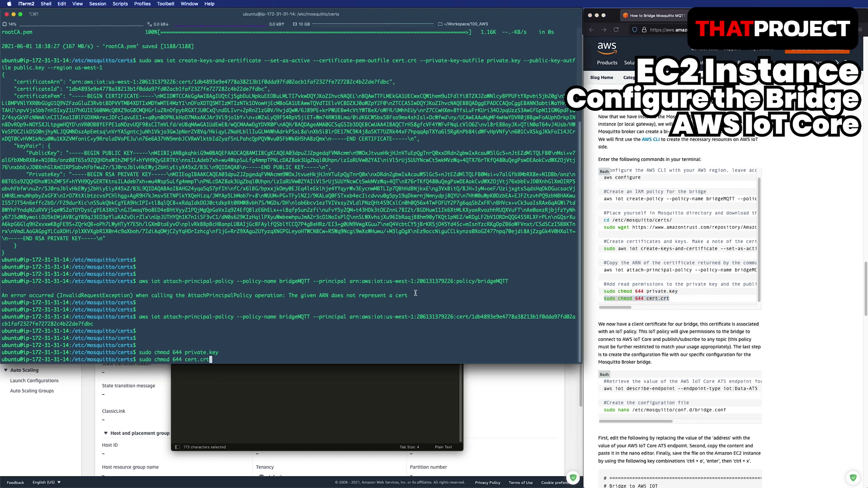
{"action": "key", "text": "Return"}
{"action": "type", "text": "ls -al"}
List the certs folder with ls -al to see the key and certificate beside rootCA.pem.
{"action": "key", "text": "Return"}
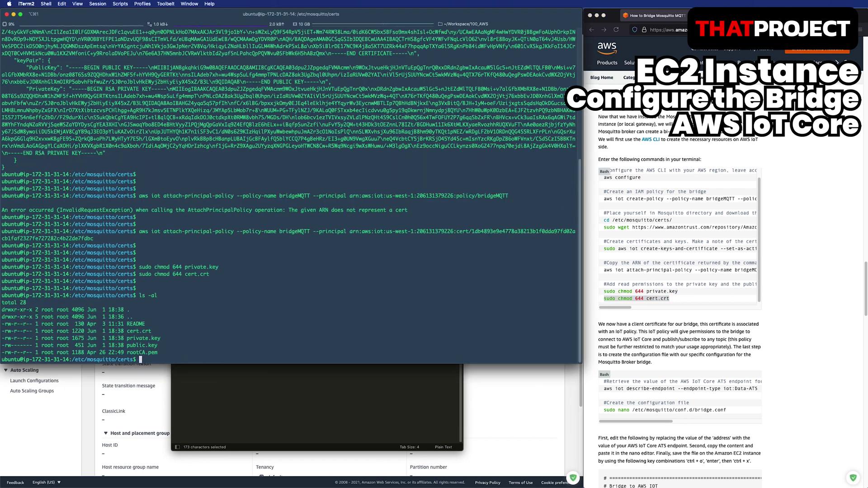
{"action": "left_click_drag", "start_coordinate": [181, 352], "coordinate": [2, 332]}
{"action": "key", "text": "Return"}
{"action": "key", "text": "Return"}
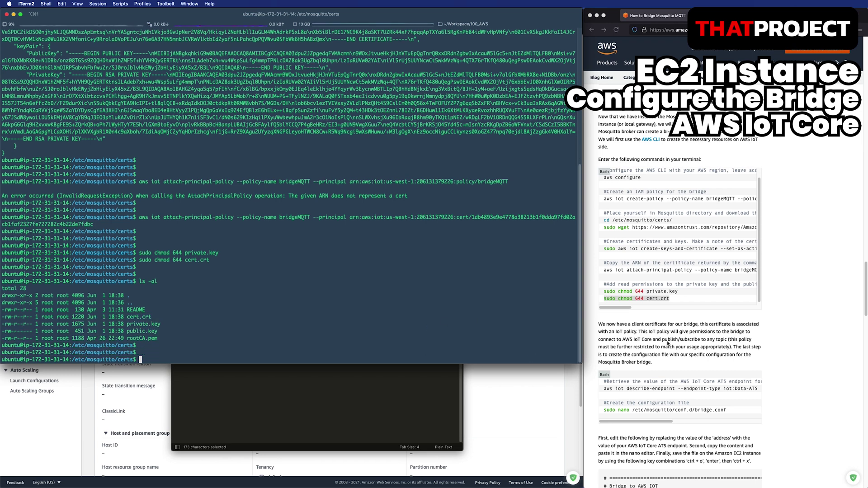
{"action": "left_click", "coordinate": [781, 336]}
{"action": "scroll", "coordinate": [781, 336], "scroll_direction": "down", "scroll_amount": 2}
{"action": "scroll", "coordinate": [782, 336], "scroll_direction": "down", "scroll_amount": 1}
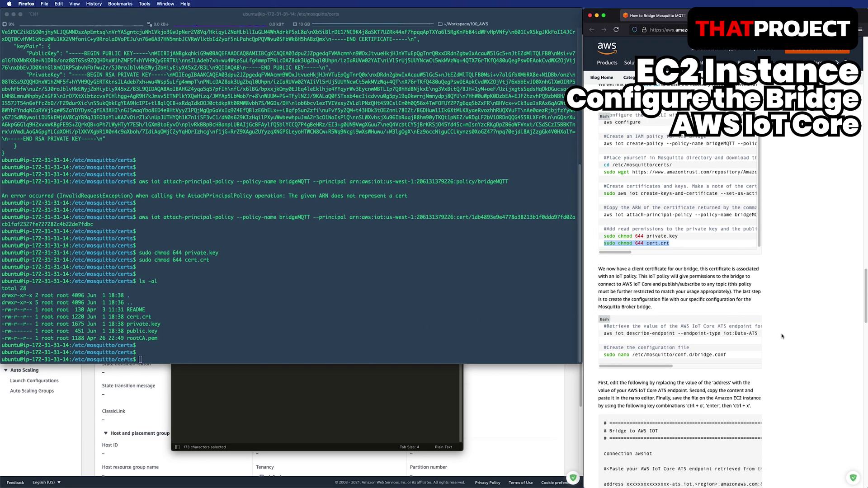
{"action": "scroll", "coordinate": [782, 335], "scroll_direction": "down", "scroll_amount": 2}
{"action": "scroll", "coordinate": [630, 314], "scroll_direction": "down", "scroll_amount": 3}
{"action": "scroll", "coordinate": [619, 282], "scroll_direction": "down", "scroll_amount": 3}
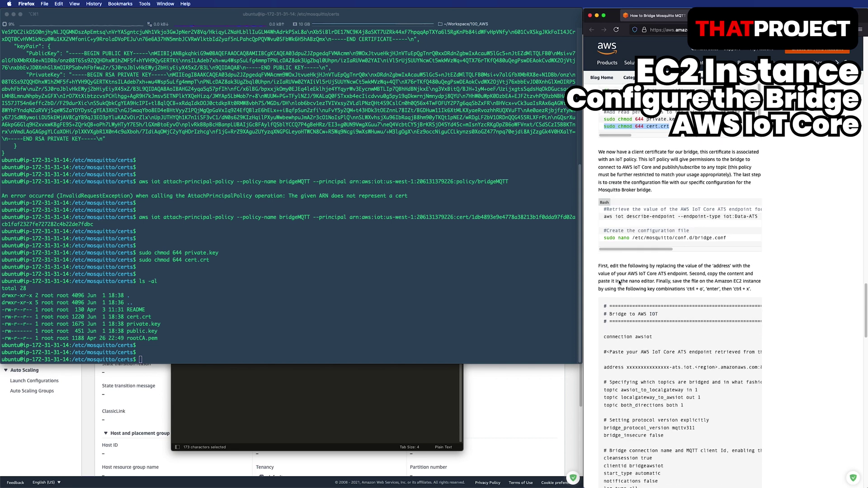
{"action": "mouse_move", "coordinate": [603, 221]}
{"action": "left_mouse_down"}
{"action": "mouse_move", "coordinate": [733, 221]}
{"action": "mouse_move", "coordinate": [577, 250]}
{"action": "left_mouse_up"}
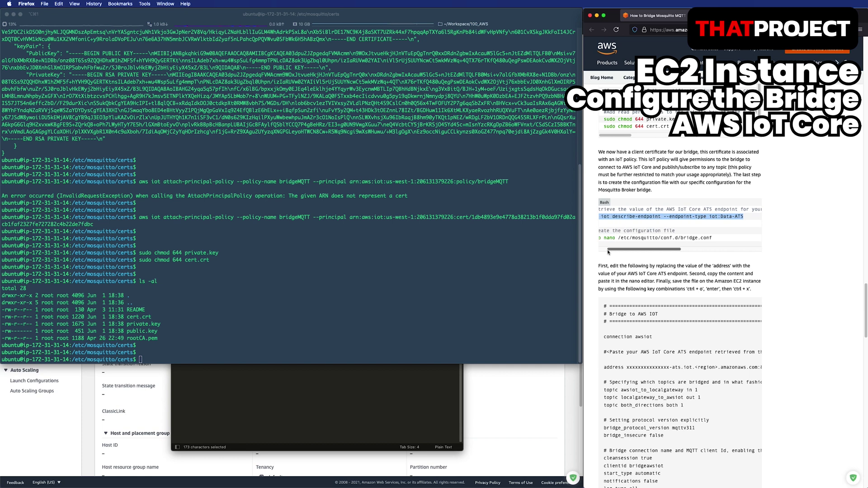
Get the iot:Data-ATS endpoint with aws iot describe-endpoint and save endpointAddress in the notes.
{"action": "key", "text": "super+c"}
{"action": "left_click", "coordinate": [466, 291]}
{"action": "key", "text": "super+v"}
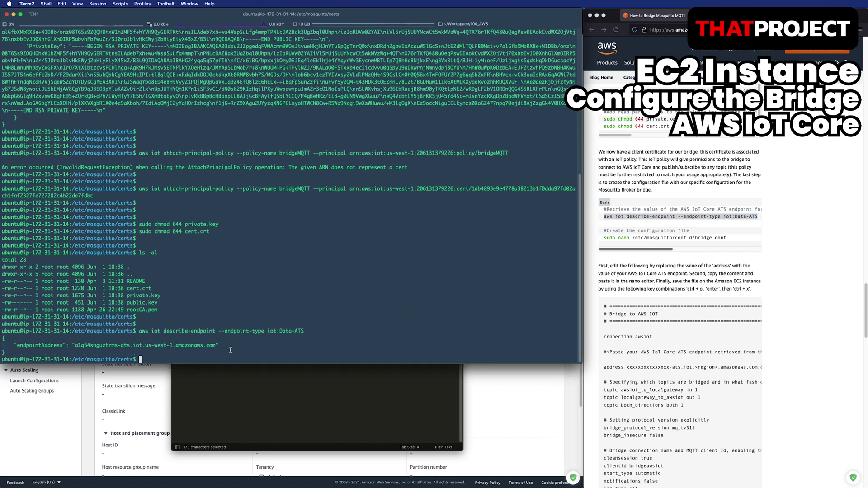
{"action": "left_click_drag", "start_coordinate": [230, 346], "coordinate": [16, 346]}
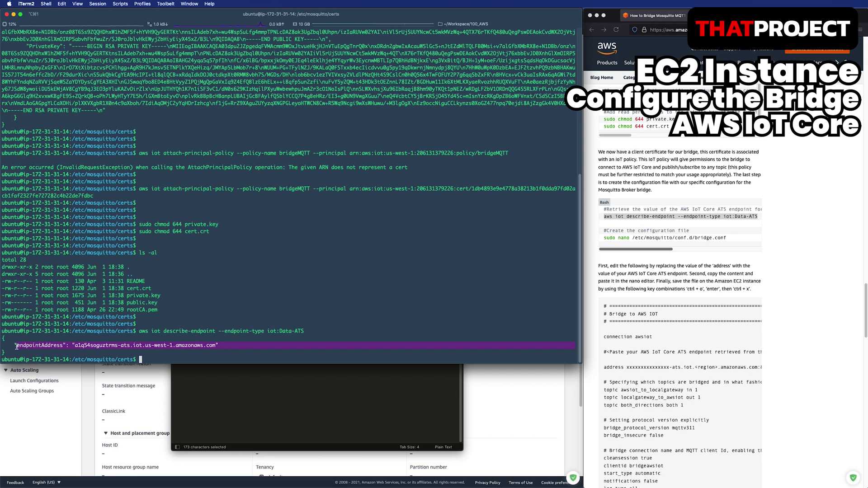
{"action": "left_click", "coordinate": [250, 414]}
{"action": "left_click", "coordinate": [310, 346]}
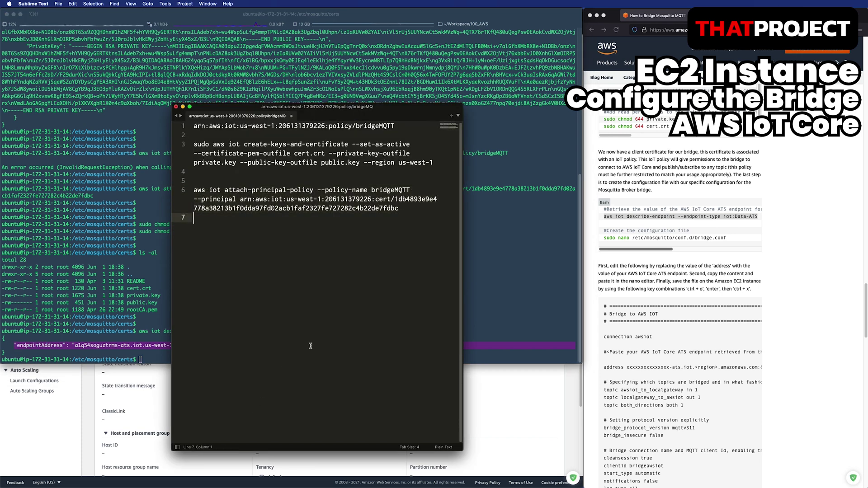
{"action": "key", "text": "Return"}
{"action": "key", "text": "Return"}
{"action": "key", "text": "super+v"}
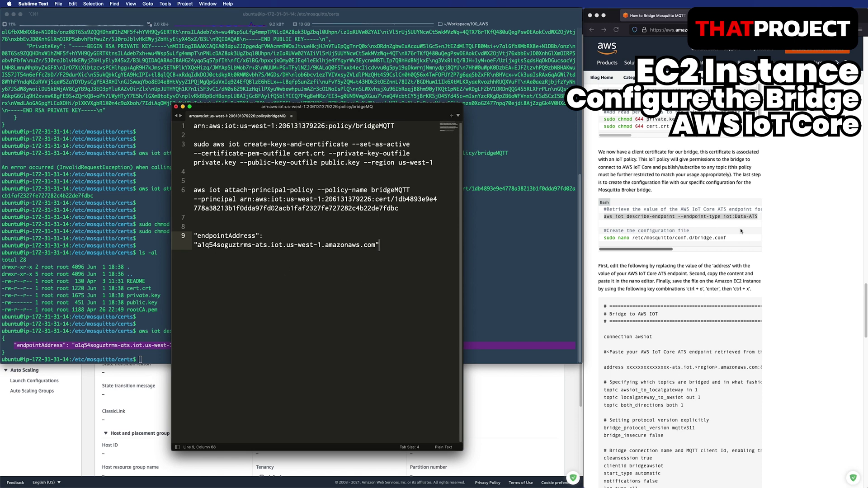
Open /etc/mosquitto/conf.d/bridge.conf in nano with sudo.
{"action": "left_click_drag", "start_coordinate": [727, 238], "coordinate": [604, 238]}
{"action": "key", "text": "super+c"}
{"action": "left_click", "coordinate": [496, 264]}
{"action": "key", "text": "super+v"}
Paste the tutorial's AWS IoT bridge configuration into bridge.conf.
{"action": "key", "text": "Return"}
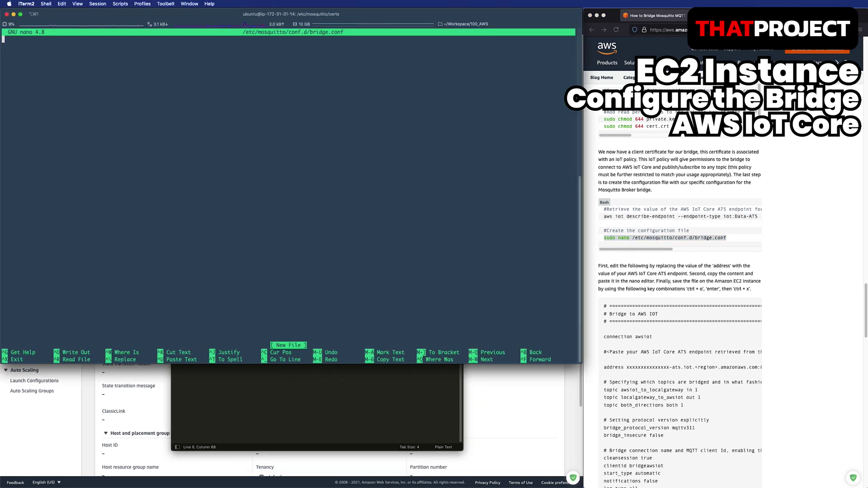
{"action": "left_click_drag", "start_coordinate": [603, 306], "coordinate": [669, 445]}
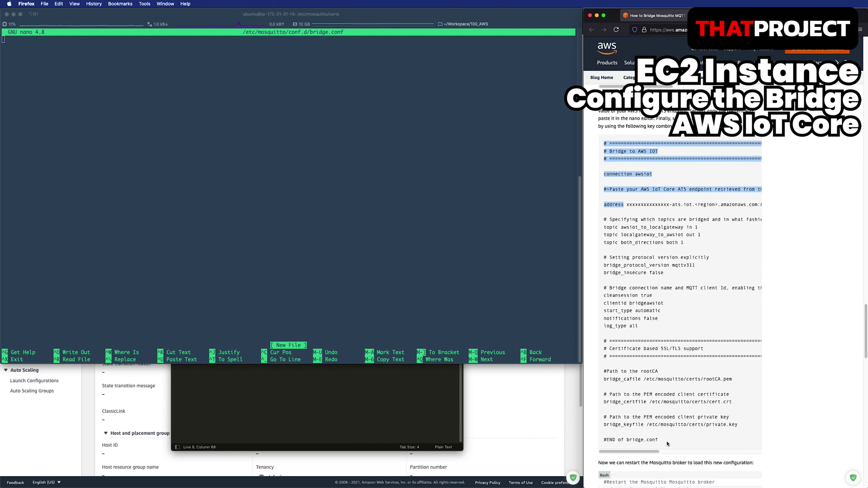
{"action": "key", "text": "super+c"}
{"action": "left_click", "coordinate": [326, 223]}
{"action": "key", "text": "super+v"}
Replace the placeholder address with a1q54soguztrms-ats.iot.us-west-1.amazonaws.com:8883.
{"action": "left_click", "coordinate": [286, 393]}
{"action": "double_click", "coordinate": [212, 247]}
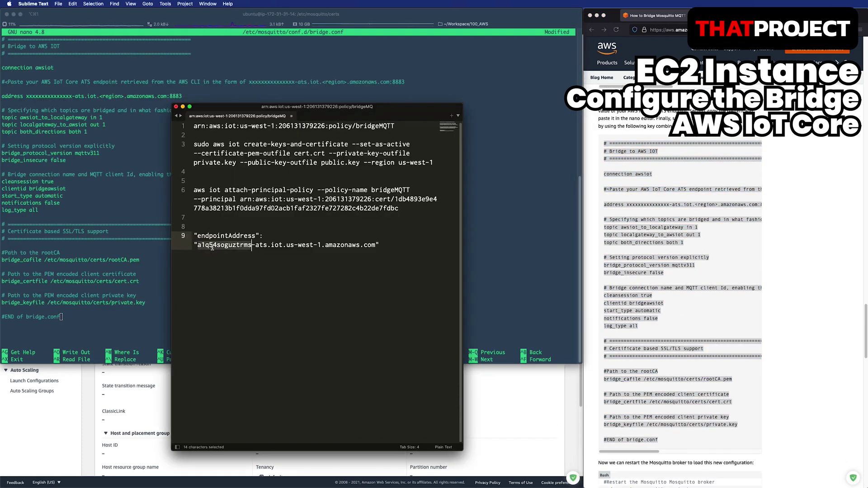
{"action": "left_click", "coordinate": [371, 250], "text": "shift"}
{"action": "key", "text": "super+c"}
{"action": "left_click", "coordinate": [160, 244]}
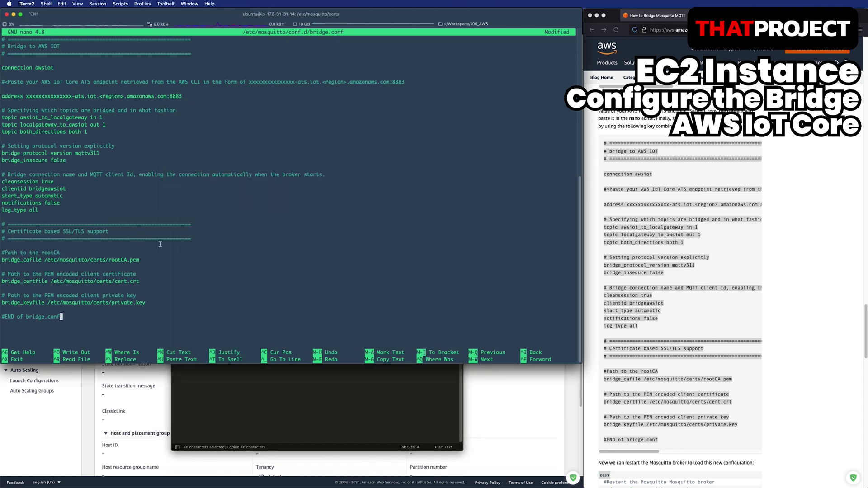
{"action": "key", "text": "Up"}
{"action": "key", "text": "Up"}
{"action": "key", "text": "Up"}
{"action": "key", "text": "Up"}
{"action": "key", "text": "Up"}
{"action": "key", "text": "Up"}
{"action": "key", "text": "Up"}
{"action": "key", "text": "Left"}
{"action": "key", "text": "Left"}
{"action": "key", "text": "Left"}
{"action": "key", "text": "shift+Right"}
{"action": "key", "text": "shift+Right"}
{"action": "key", "text": "shift+Right"}
{"action": "key", "text": "shift+Right"}
{"action": "key", "text": "shift+Right"}
{"action": "key", "text": "shift+Right"}
{"action": "key", "text": "shift+Right"}
{"action": "key", "text": "shift+Right"}
{"action": "key", "text": "super+v"}
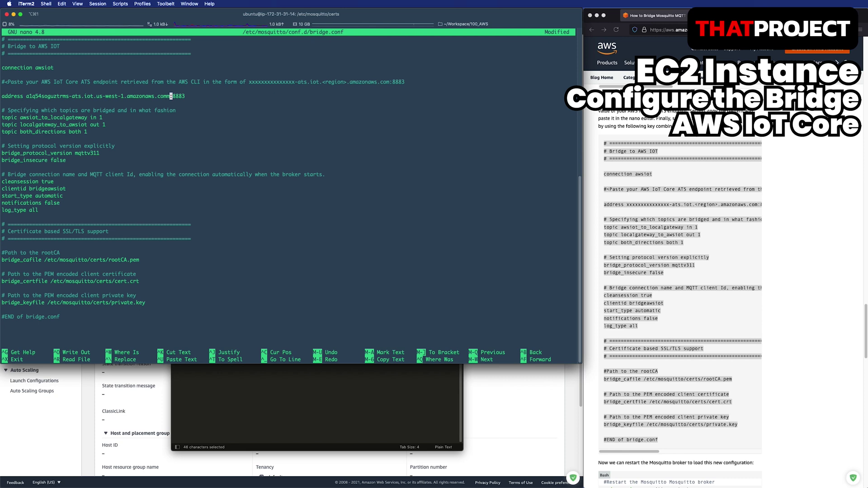
Remove the extra 'm' after .com and save bridge.conf, exiting nano.
{"action": "key", "text": "BackSpace"}
{"action": "key", "text": "Right"}
{"action": "key", "text": "ctrl+x"}
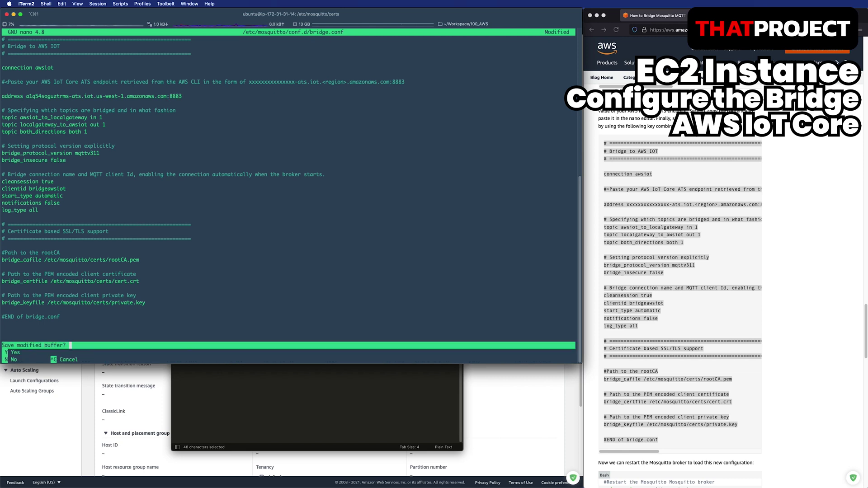
{"action": "key", "text": "y"}
{"action": "key", "text": "Return"}
{"action": "key", "text": "Return"}
{"action": "key", "text": "Return"}
Restart the broker with sudo service mosquitto restart.
{"action": "left_click", "coordinate": [678, 319]}
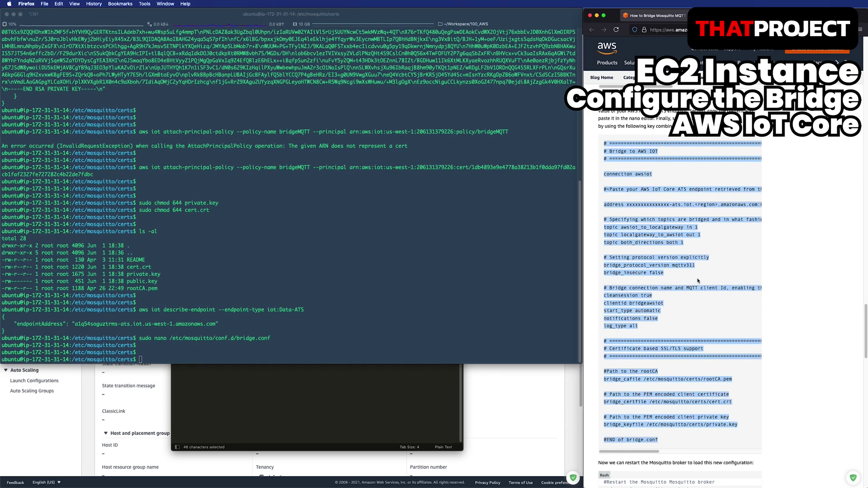
{"action": "scroll", "coordinate": [678, 339], "scroll_direction": "down", "scroll_amount": 3}
{"action": "left_click_drag", "start_coordinate": [690, 403], "coordinate": [605, 402]}
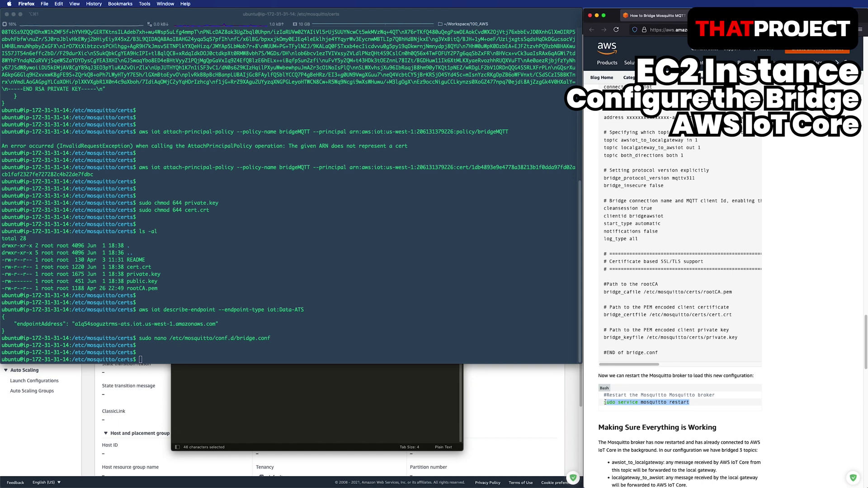
{"action": "left_click", "coordinate": [442, 320]}
{"action": "key", "text": "super+v"}
{"action": "key", "text": "Return"}
{"action": "key", "text": "Return"}
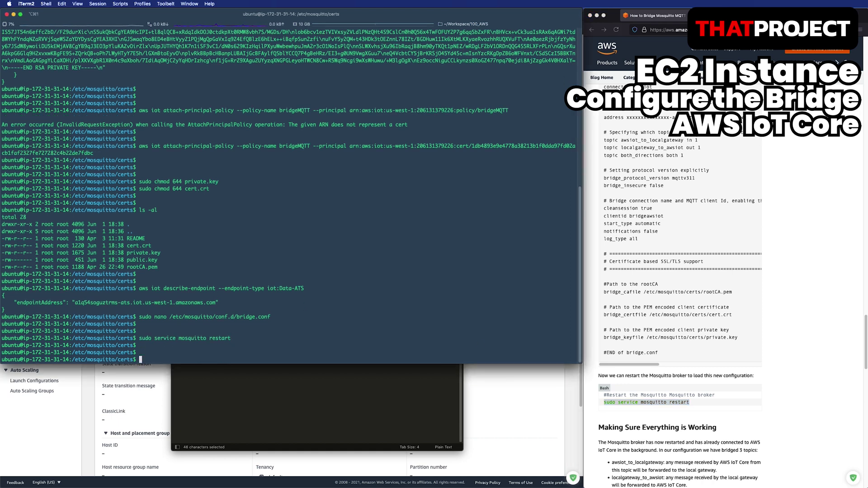
{"action": "key", "text": "Return"}
{"action": "type", "text": "clear"}
{"action": "key", "text": "Return"}
{"action": "type", "text": "ps -aux"}
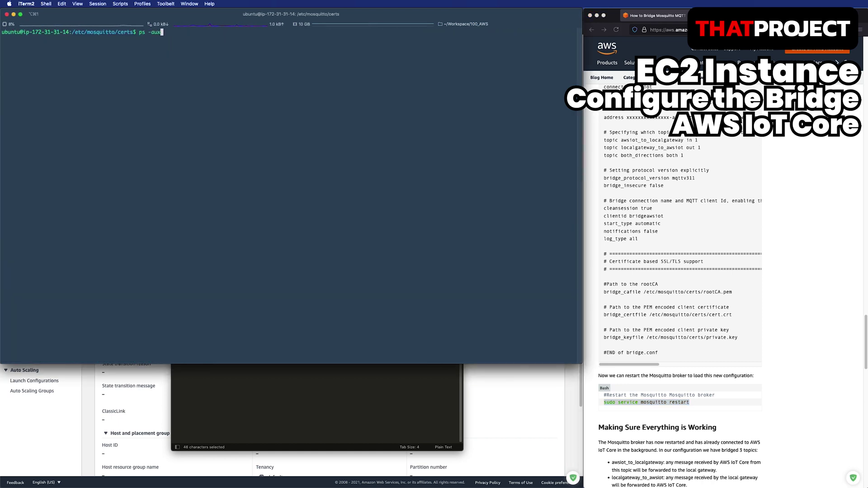
Confirm with ps -aux that mosquitto is running, then clear the terminal.
{"action": "key", "text": "Return"}
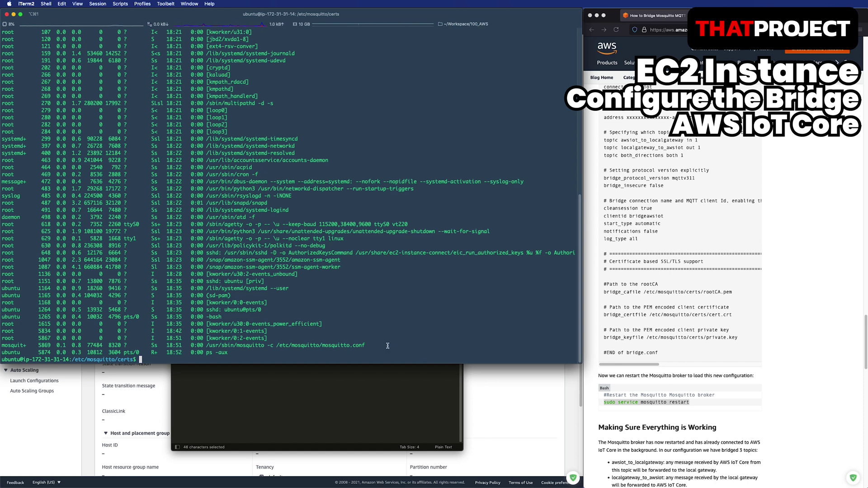
{"action": "double_click", "coordinate": [10, 346]}
{"action": "left_click", "coordinate": [391, 348]}
{"action": "key", "text": "Return"}
{"action": "key", "text": "Return"}
{"action": "type", "text": "clear"}
{"action": "key", "text": "Return"}
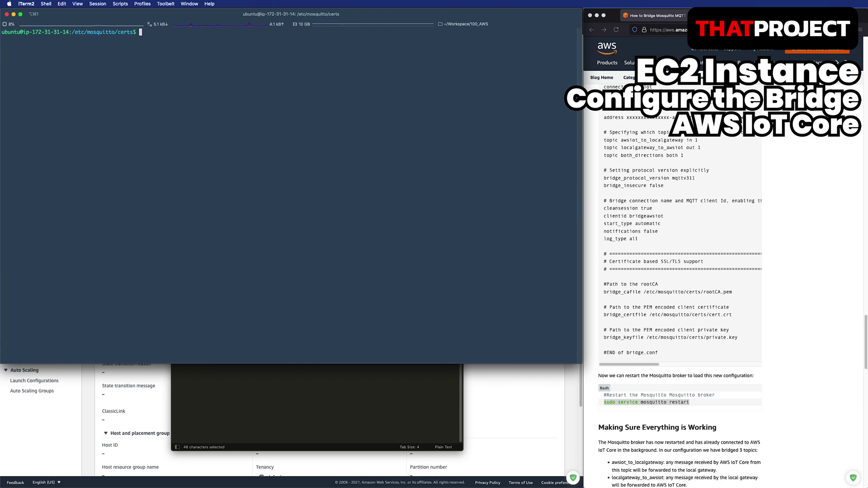
{"action": "key", "text": "Return"}
{"action": "key", "text": "Return"}
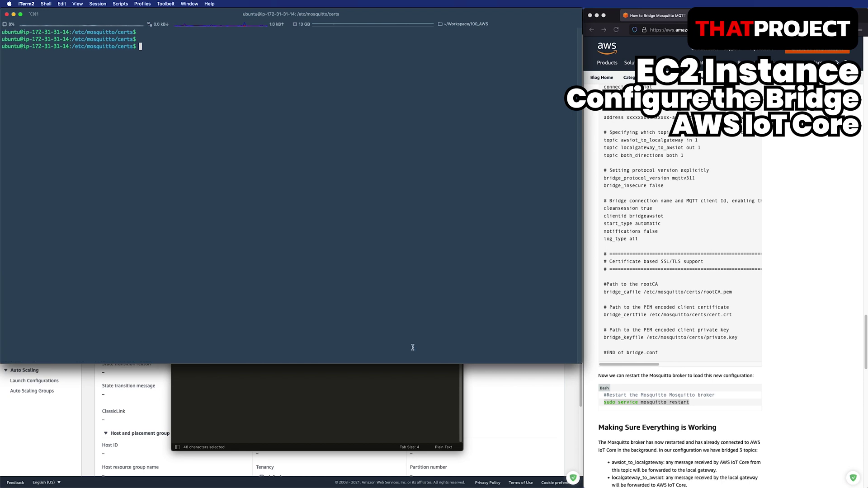
{"action": "scroll", "coordinate": [722, 376], "scroll_direction": "down", "scroll_amount": 2}
{"action": "scroll", "coordinate": [723, 376], "scroll_direction": "down", "scroll_amount": 3}
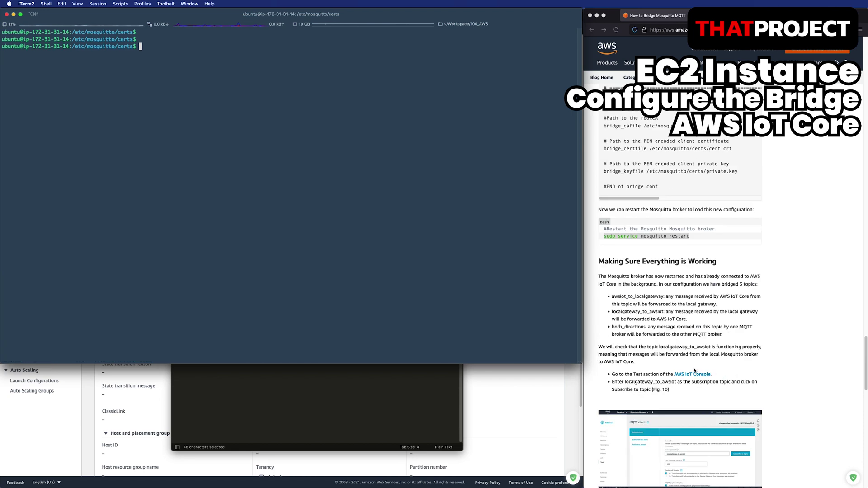
{"action": "scroll", "coordinate": [694, 371], "scroll_direction": "down", "scroll_amount": 2}
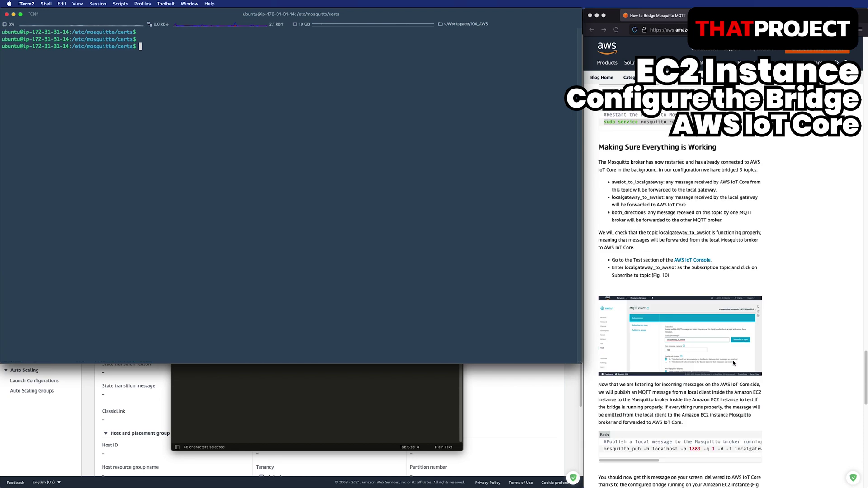
Open the guide's AWS IoT Console link.
{"action": "right_click", "coordinate": [690, 262]}
{"action": "key", "text": "Escape"}
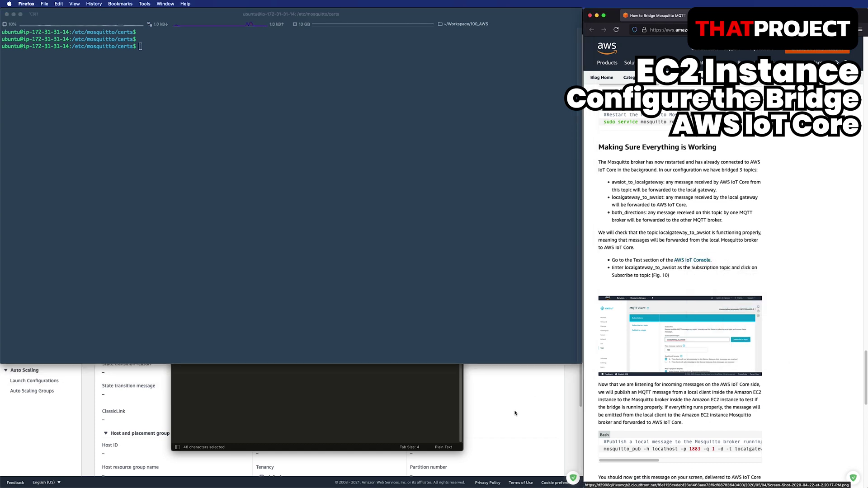
{"action": "key", "text": "super+Tab"}
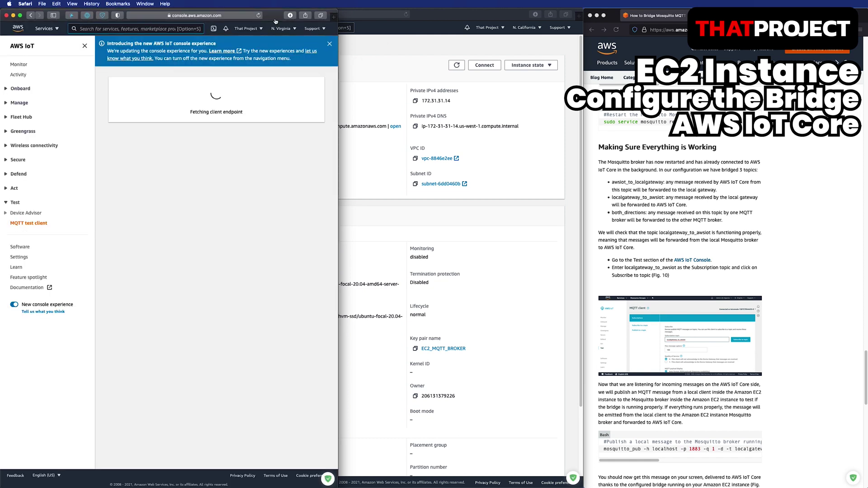
Dismiss the console notice and switch the region to N. California.
{"action": "left_click_drag", "start_coordinate": [274, 20], "coordinate": [344, 27]}
{"action": "left_click", "coordinate": [400, 50]}
{"action": "left_click", "coordinate": [353, 34]}
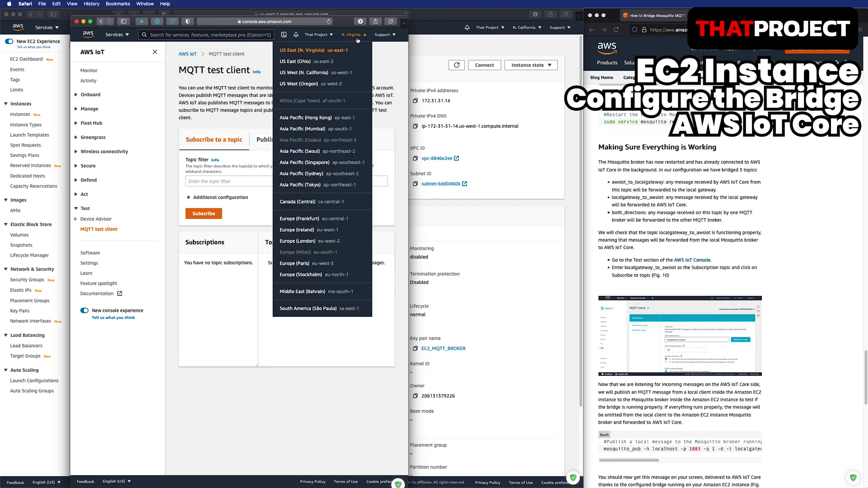
{"action": "left_click", "coordinate": [347, 75]}
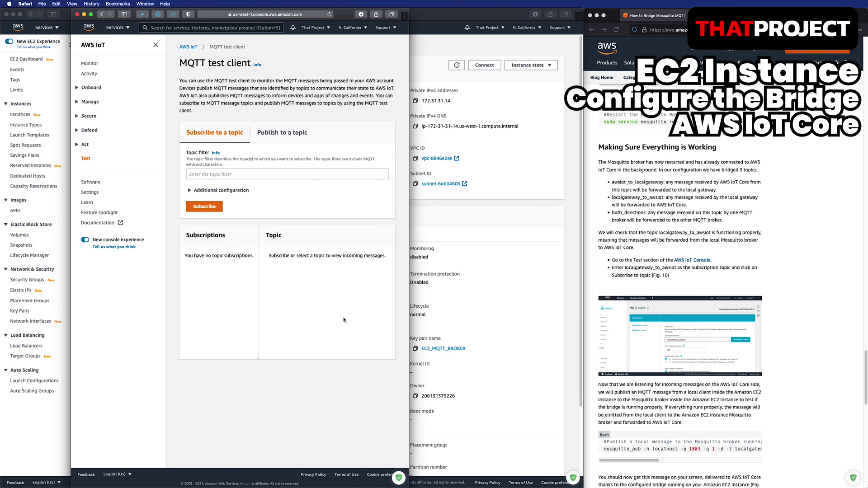
{"action": "scroll", "coordinate": [749, 398], "scroll_direction": "down", "scroll_amount": 5}
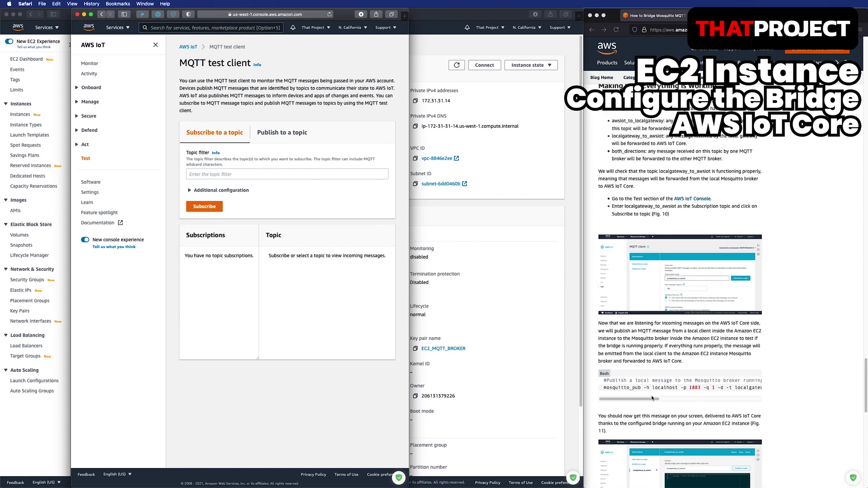
Subscribe the MQTT test client to the topic localgateway_to_awsiot.
{"action": "left_click", "coordinate": [645, 400]}
{"action": "double_click", "coordinate": [640, 205]}
{"action": "key", "text": "ctrl+c"}
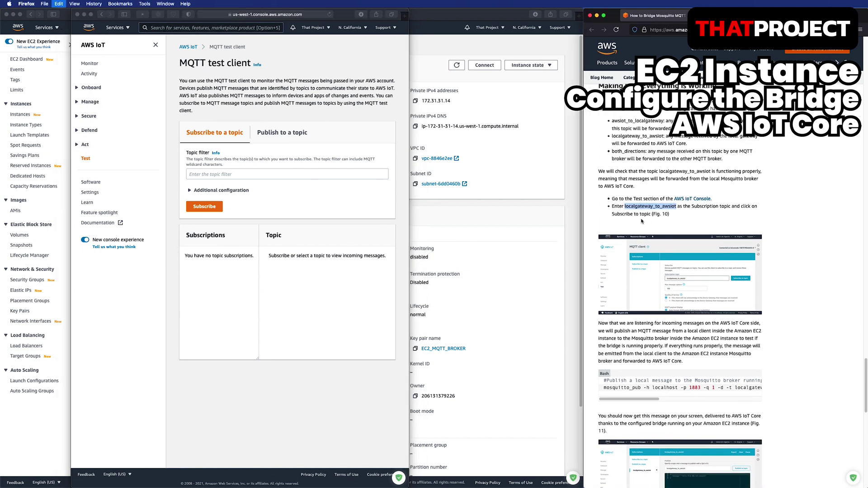
{"action": "left_click", "coordinate": [264, 175]}
{"action": "key", "text": "ctrl+v"}
{"action": "left_click", "coordinate": [215, 206]}
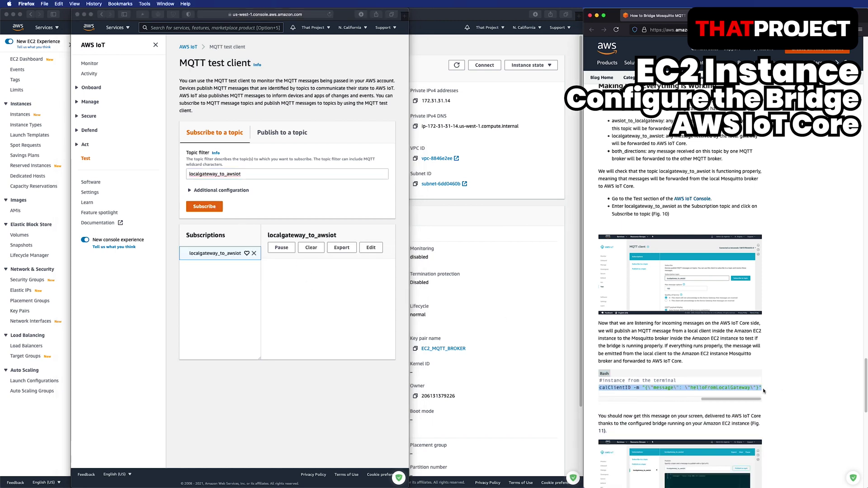
Put the article's mosquitto_pub test command at the terminal prompt.
{"action": "mouse_move", "coordinate": [606, 392]}
{"action": "left_mouse_down"}
{"action": "mouse_move", "coordinate": [595, 400]}
{"action": "mouse_move", "coordinate": [281, 194]}
{"action": "left_mouse_up"}
{"action": "key", "text": "super+Tab"}
{"action": "mouse_move", "coordinate": [218, 13]}
{"action": "left_mouse_down"}
{"action": "mouse_move", "coordinate": [568, 50]}
{"action": "mouse_move", "coordinate": [558, 38]}
{"action": "left_mouse_up"}
{"action": "key", "text": "super+v"}
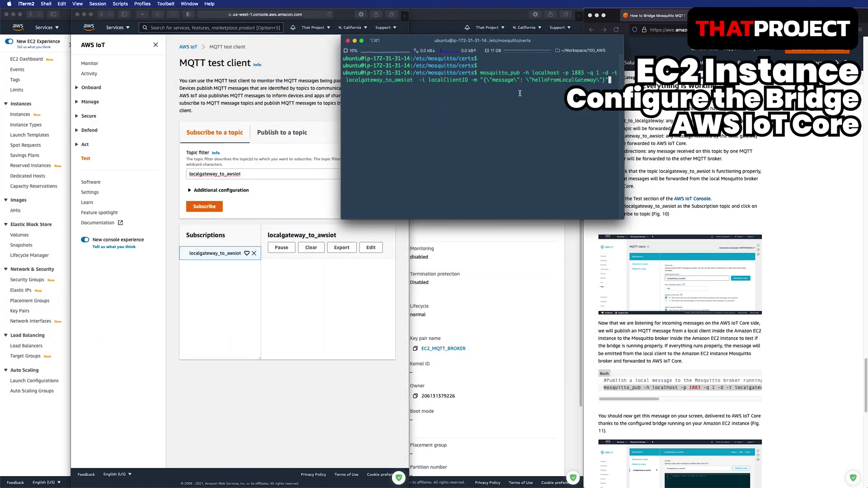
Run the local publish command, then publish default and edited messages to localgateway_to_awsiot.
{"action": "key", "text": "Return"}
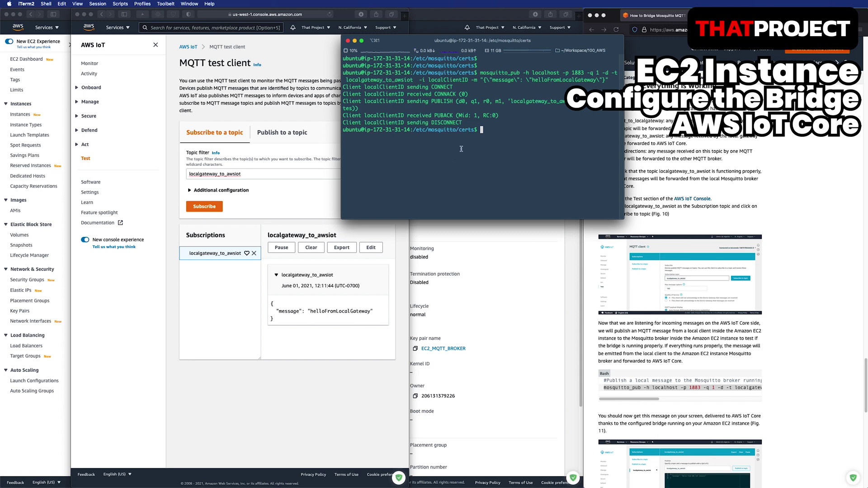
{"action": "left_click", "coordinate": [365, 329]}
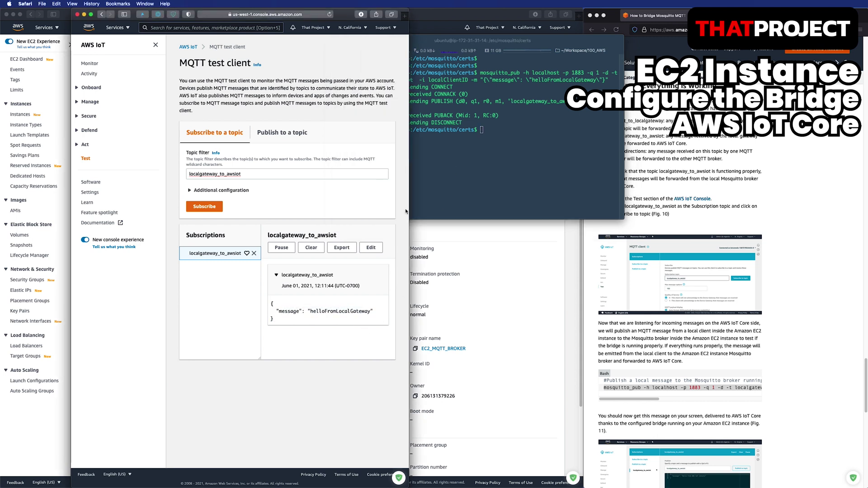
{"action": "key", "text": "super+Tab"}
{"action": "left_click", "coordinate": [311, 199]}
{"action": "left_click", "coordinate": [300, 136]}
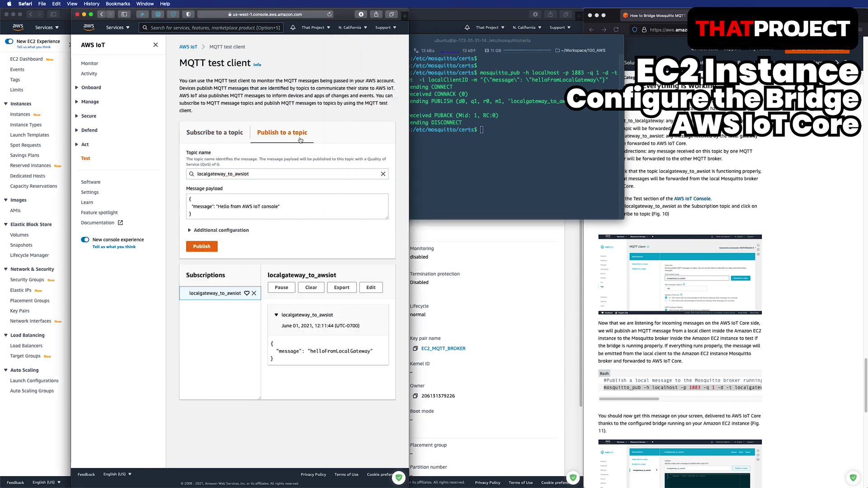
{"action": "left_click", "coordinate": [265, 177]}
{"action": "left_click", "coordinate": [202, 247]}
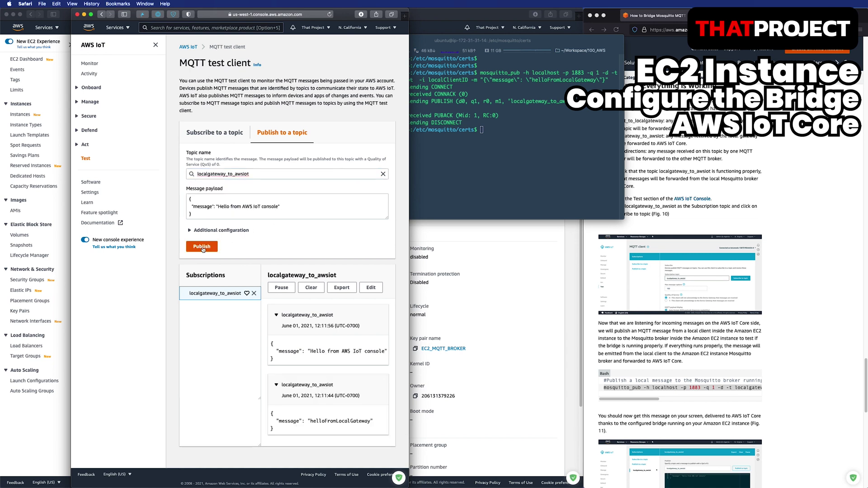
{"action": "double_click", "coordinate": [323, 421]}
{"action": "left_click", "coordinate": [279, 204]}
{"action": "left_click", "coordinate": [202, 247]}
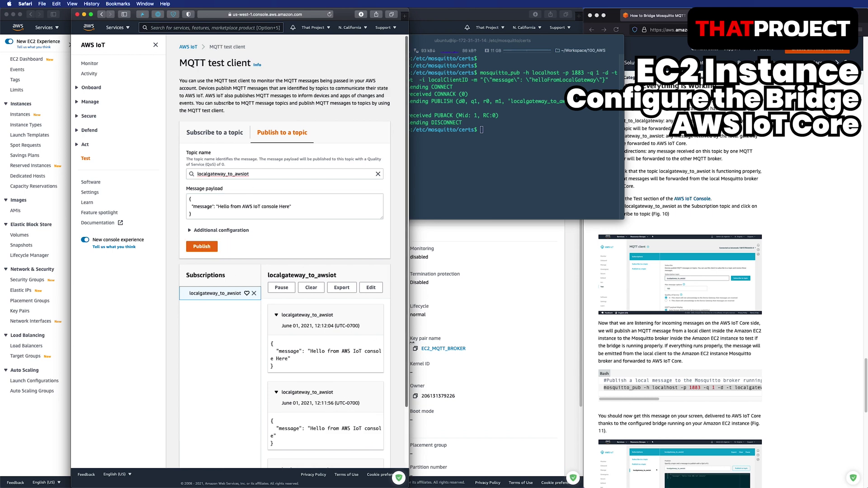
Paste the mosquitto_pub command into the notes, edit its message text, and copy it.
{"action": "left_click_drag", "start_coordinate": [409, 343], "coordinate": [563, 353]}
{"action": "left_click", "coordinate": [621, 214]}
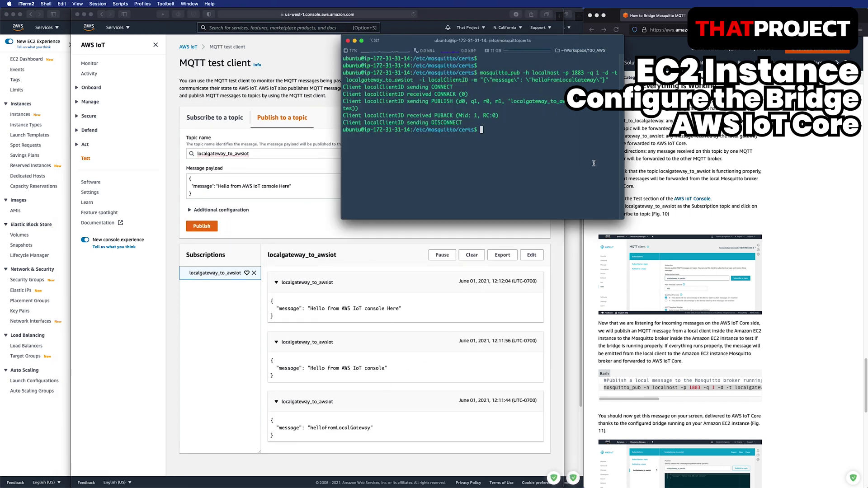
{"action": "key", "text": "super+Tab"}
{"action": "key", "text": "super+Tab"}
{"action": "key", "text": "super+Tab"}
{"action": "key", "text": "super+v"}
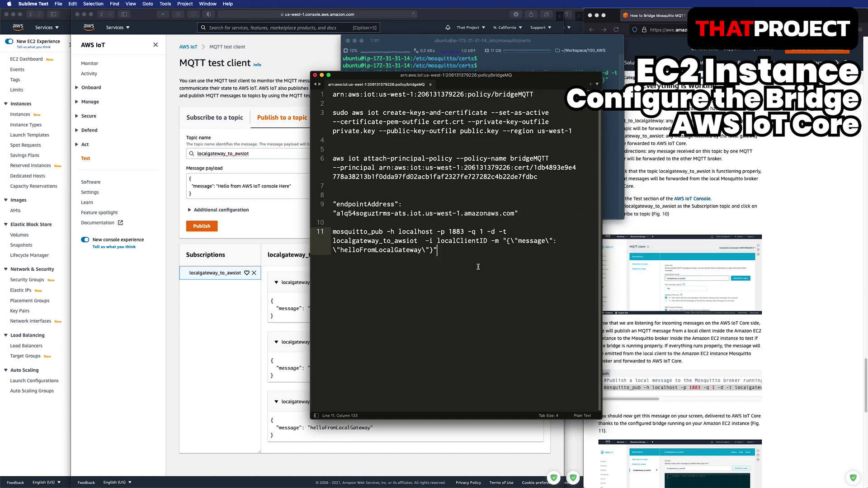
{"action": "left_click", "coordinate": [381, 250]}
{"action": "left_click", "coordinate": [405, 250]}
{"action": "left_click_drag", "start_coordinate": [449, 251], "coordinate": [332, 230]}
{"action": "key", "text": "super+c"}
{"action": "key", "text": "super+Tab"}
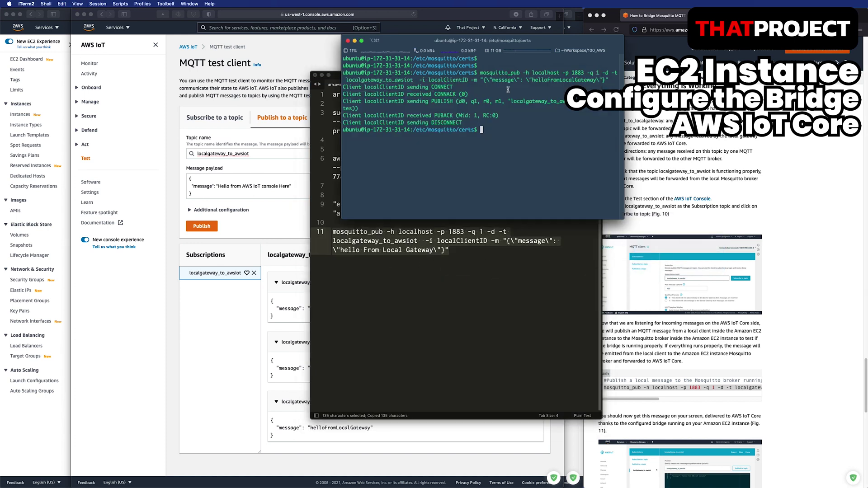
Run the edited mosquitto_pub command and find 'hello From Local Gateway' in the AWS console.
{"action": "key", "text": "Return"}
{"action": "key", "text": "Return"}
{"action": "key", "text": "super+v"}
{"action": "key", "text": "Return"}
{"action": "key", "text": "super+Tab"}
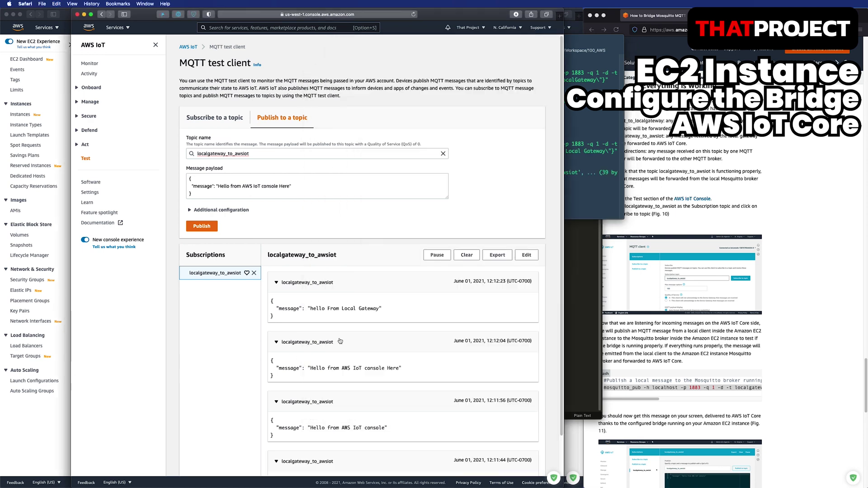
{"action": "triple_click", "coordinate": [392, 312]}
{"action": "left_click", "coordinate": [392, 312]}
{"action": "scroll", "coordinate": [476, 310], "scroll_direction": "down", "scroll_amount": 3}
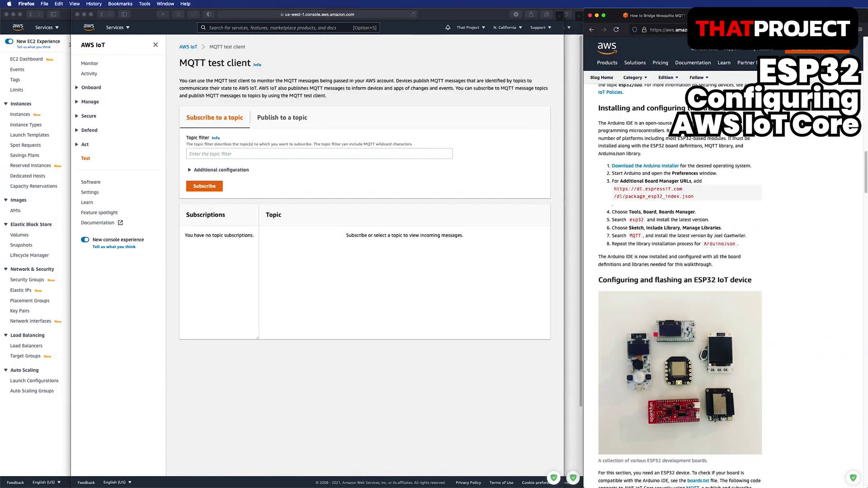
{"action": "scroll", "coordinate": [778, 258], "scroll_direction": "down", "scroll_amount": 2}
{"action": "scroll", "coordinate": [778, 258], "scroll_direction": "down", "scroll_amount": 4}
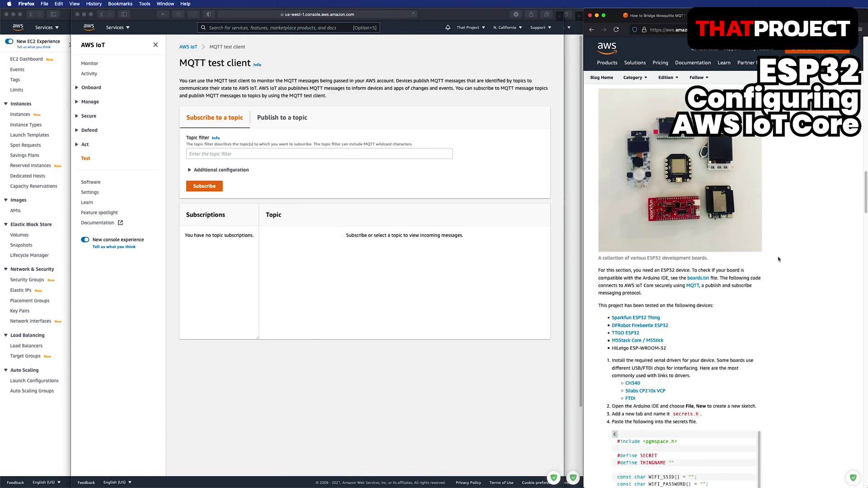
{"action": "scroll", "coordinate": [778, 258], "scroll_direction": "down", "scroll_amount": 3}
{"action": "scroll", "coordinate": [778, 259], "scroll_direction": "down", "scroll_amount": 2}
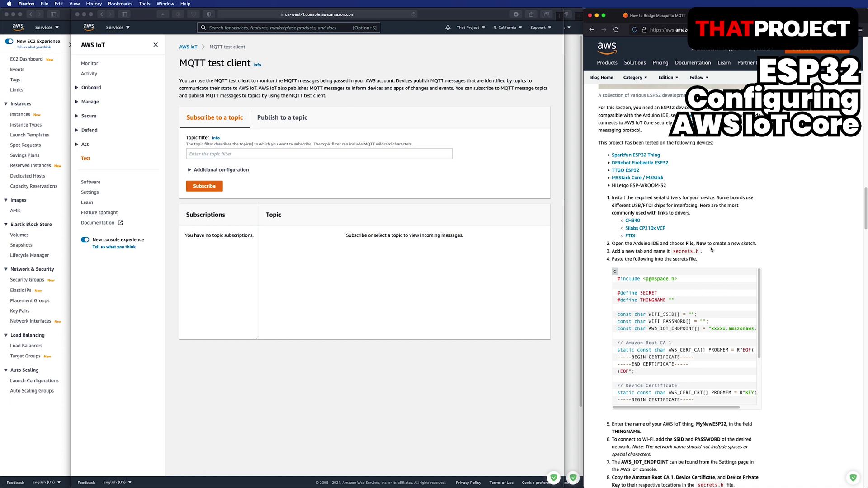
Leave the AWS blog's secrets.h section and bring Arduino IDE to the front.
{"action": "key", "text": "super+Tab"}
{"action": "key", "text": "super+Tab"}
{"action": "key", "text": "super+Tab"}
{"action": "key", "text": "super+Tab"}
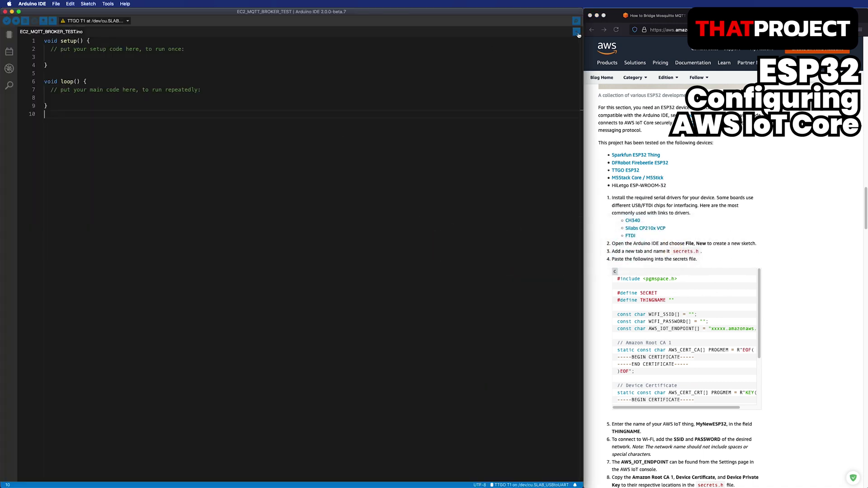
Add a secrets.h tab and paste in the AWS blog's secrets.h template.
{"action": "left_click", "coordinate": [577, 33]}
{"action": "left_click", "coordinate": [588, 39]}
{"action": "type", "text": "s"}
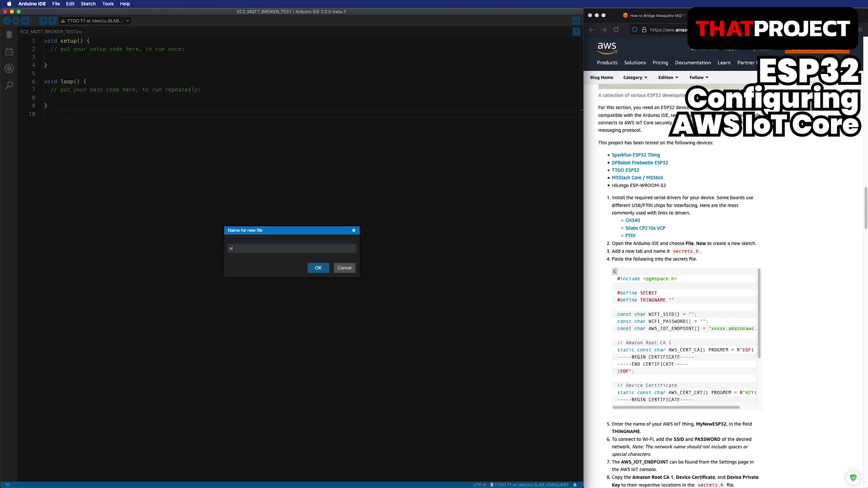
{"action": "type", "text": ".h"}
{"action": "key", "text": "Return"}
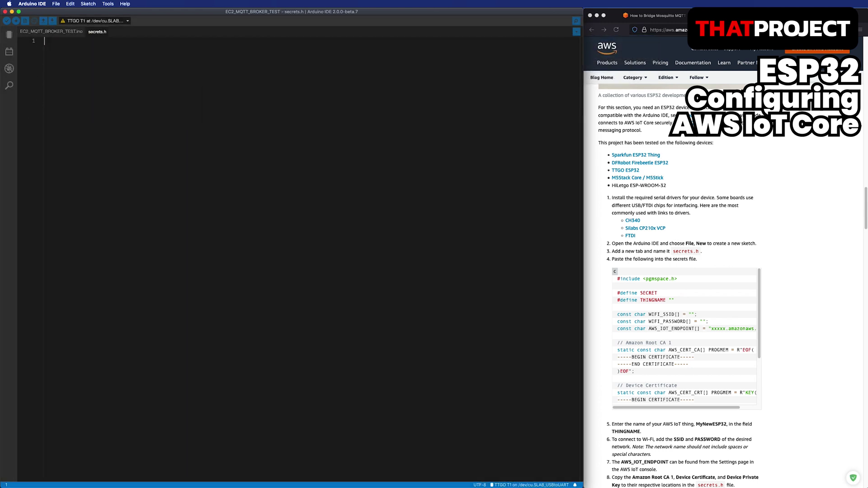
{"action": "left_click", "coordinate": [623, 280]}
{"action": "left_click_drag", "start_coordinate": [617, 278], "coordinate": [720, 409]}
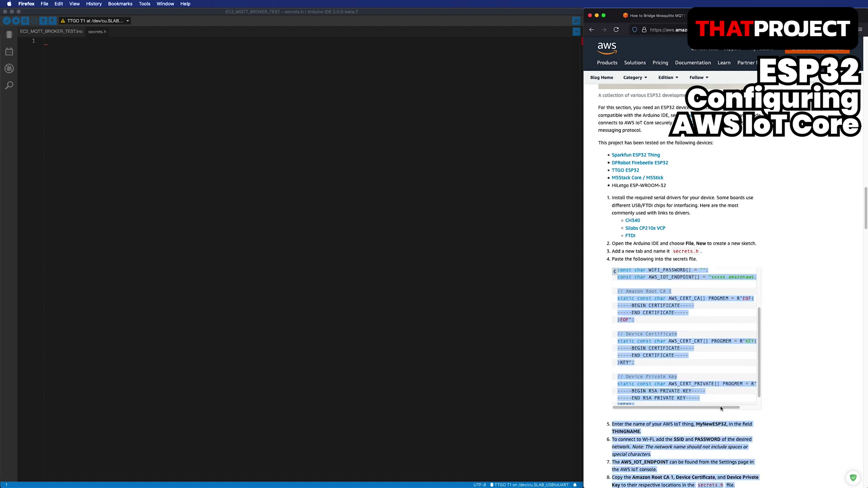
{"action": "left_click_drag", "start_coordinate": [722, 409], "coordinate": [708, 403]}
{"action": "left_click", "coordinate": [394, 292]}
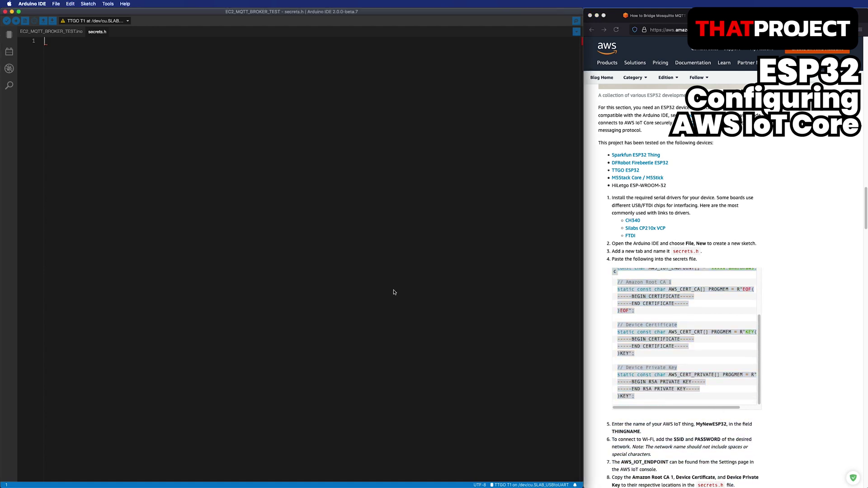
{"action": "key", "text": "super+v"}
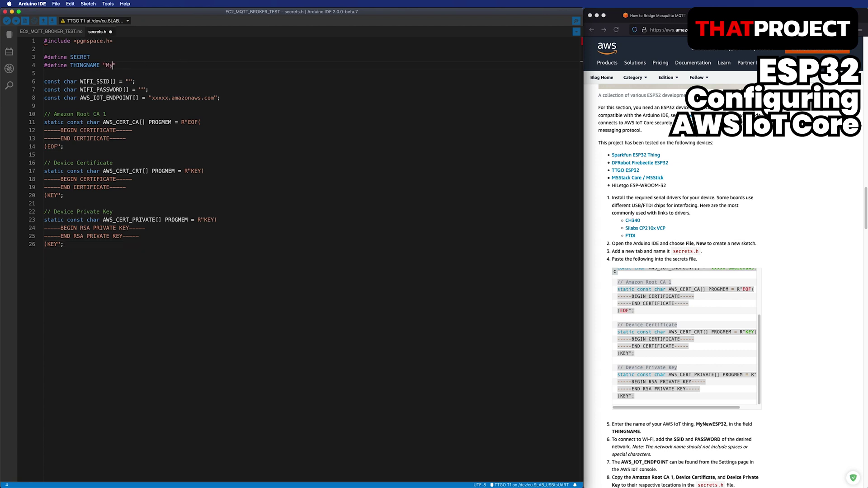
Replace the xxxxx endpoint placeholder with the real AWS IoT endpoint copied from the notes.
{"action": "key", "text": "super+Tab"}
{"action": "key", "text": "super+Tab"}
{"action": "key", "text": "super+Tab"}
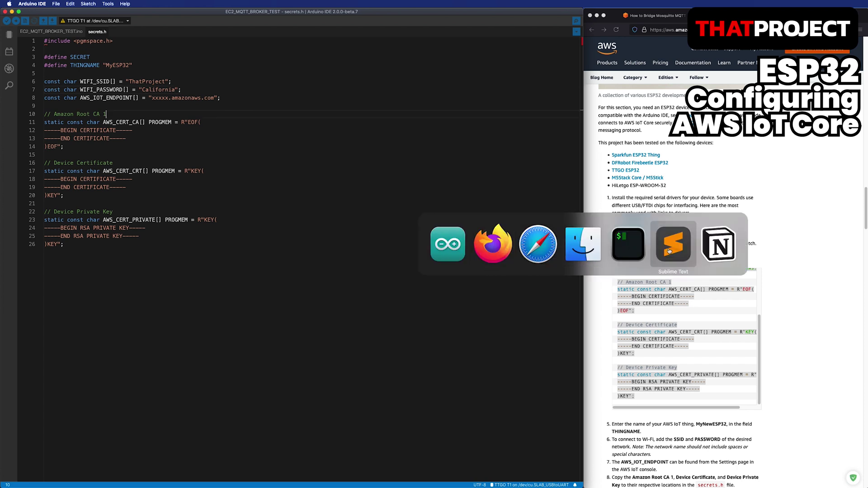
{"action": "key", "text": "super+Tab"}
{"action": "key", "text": "super+Tab"}
{"action": "left_click_drag", "start_coordinate": [335, 214], "coordinate": [517, 216]}
{"action": "key", "text": "super+c"}
{"action": "key", "text": "super+Tab"}
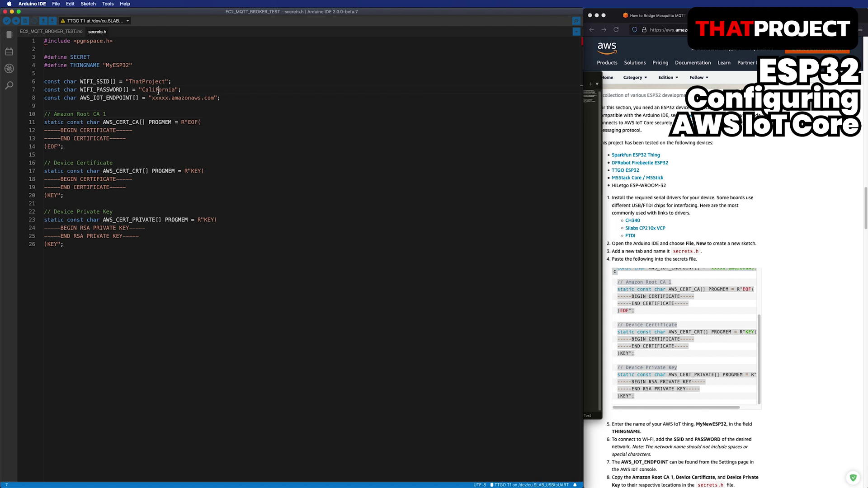
{"action": "double_click", "coordinate": [161, 98]}
{"action": "left_click_drag", "start_coordinate": [161, 97], "coordinate": [215, 98]}
{"action": "key", "text": "super+v"}
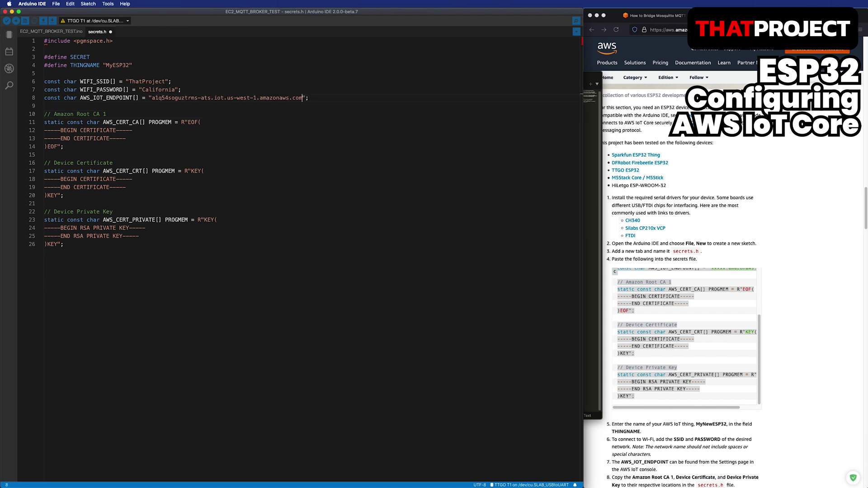
{"action": "key", "text": "super+Tab"}
{"action": "key", "text": "super+Tab"}
{"action": "key", "text": "super+Tab"}
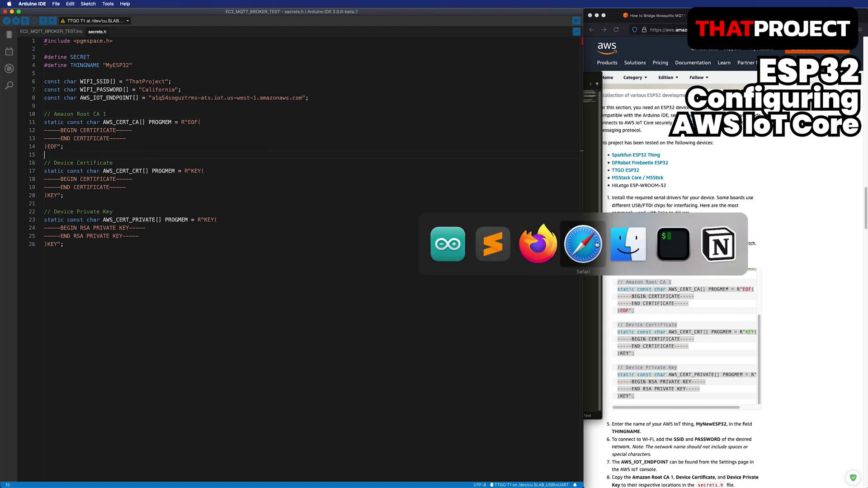
{"action": "key", "text": "super+Tab"}
{"action": "key", "text": "super+Tab"}
{"action": "type", "text": "ls -al"}
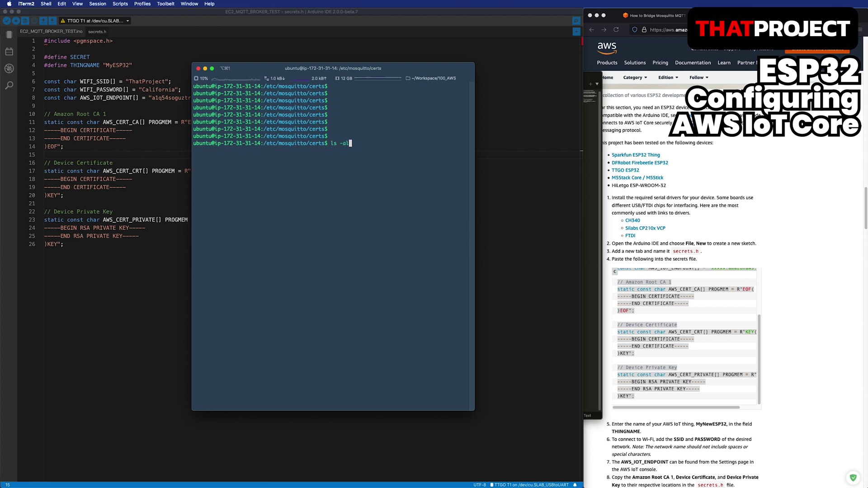
Paste the rootCA.pem certificate into the root CA block of secrets.h.
{"action": "key", "text": "Return"}
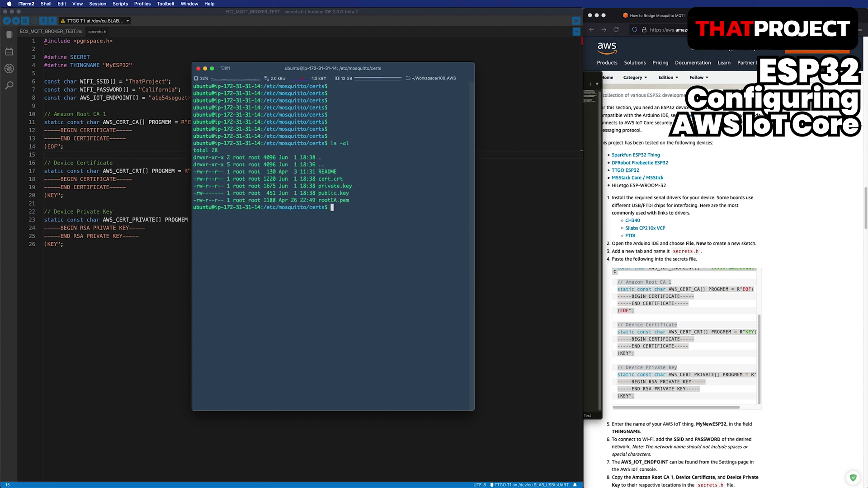
{"action": "type", "text": "n"}
{"action": "type", "text": "o"}
{"action": "type", "text": "ano ro"}
{"action": "key", "text": "Tab"}
{"action": "key", "text": "Return"}
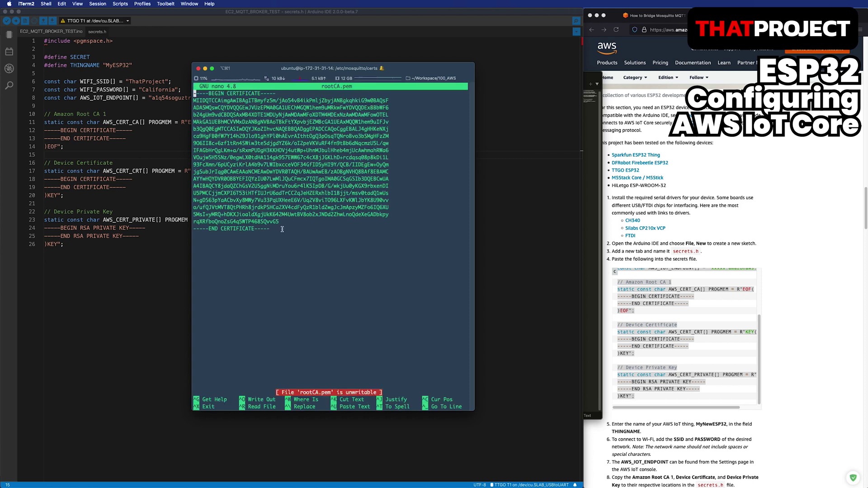
{"action": "left_click_drag", "start_coordinate": [278, 229], "coordinate": [193, 93]}
{"action": "key", "text": "super+c"}
{"action": "left_click", "coordinate": [134, 139]}
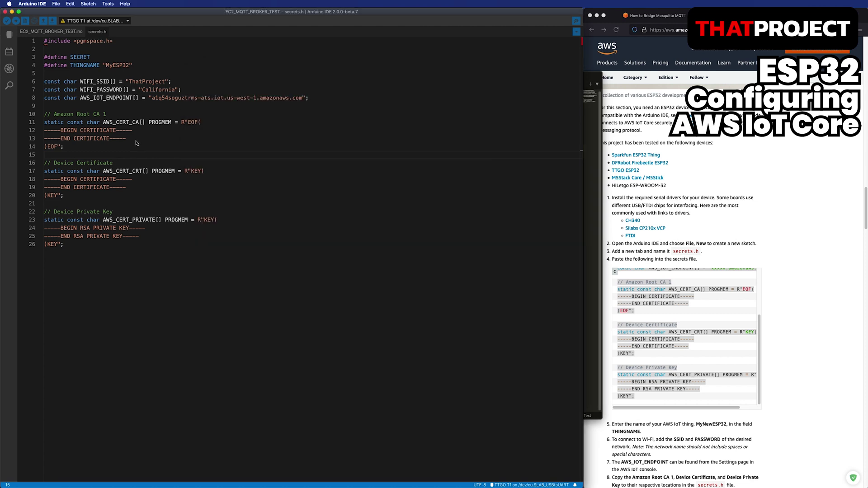
{"action": "left_click_drag", "start_coordinate": [134, 139], "coordinate": [31, 130]}
{"action": "key", "text": "super+v"}
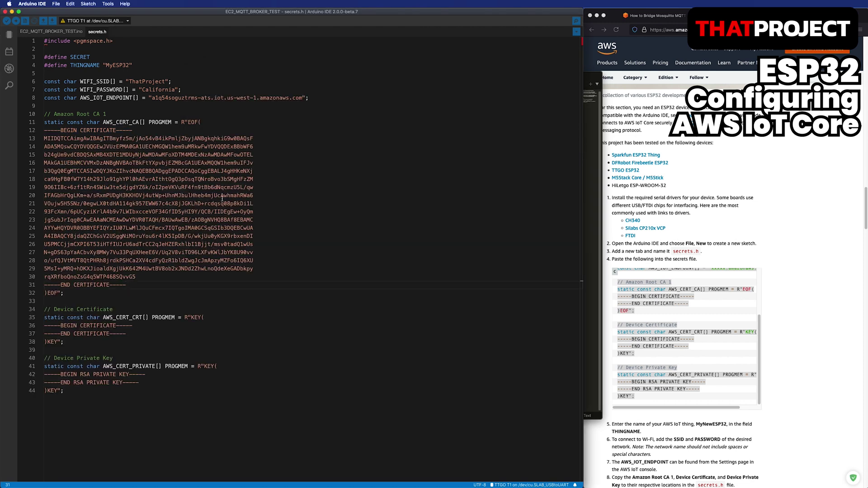
{"action": "key", "text": "super+Tab"}
{"action": "key", "text": "ctrl+x"}
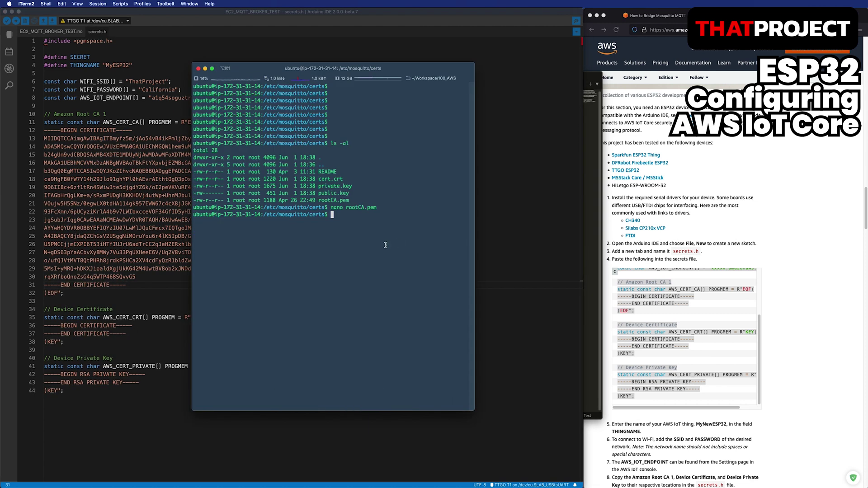
{"action": "type", "text": "nano"}
Paste the device certificate from cert.crt into secrets.h.
{"action": "left_click_drag", "start_coordinate": [394, 70], "coordinate": [485, 53]}
{"action": "type", "text": "cer"}
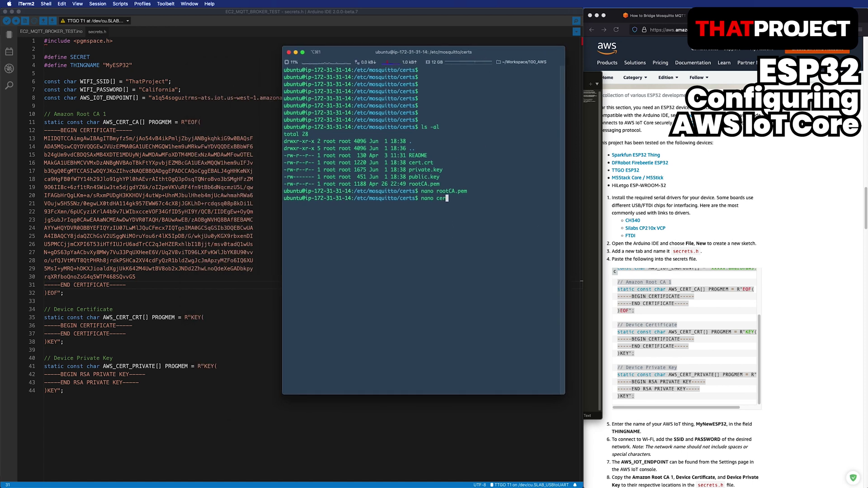
{"action": "key", "text": "Tab"}
{"action": "key", "text": "Return"}
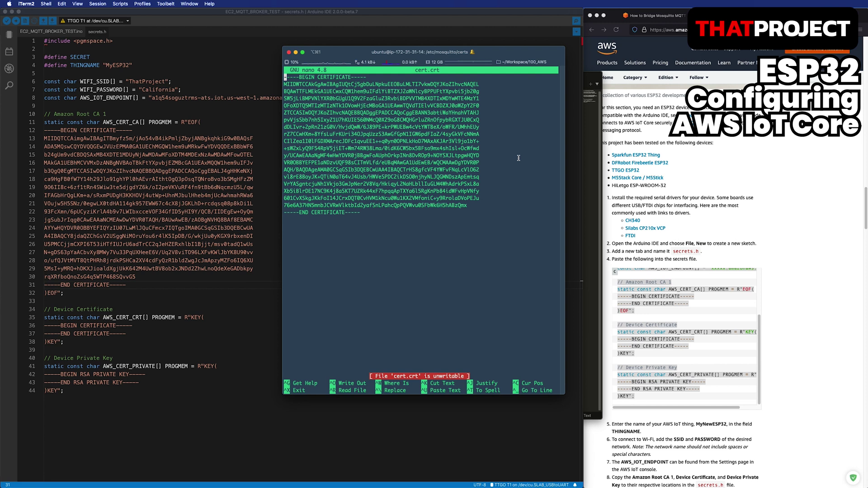
{"action": "left_click_drag", "start_coordinate": [358, 207], "coordinate": [285, 78]}
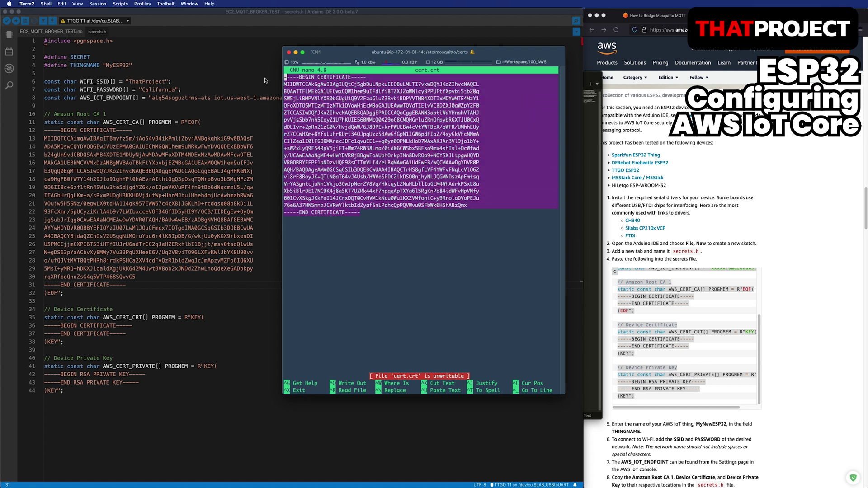
{"action": "left_click", "coordinate": [166, 294]}
{"action": "left_click_drag", "start_coordinate": [129, 334], "coordinate": [44, 326]}
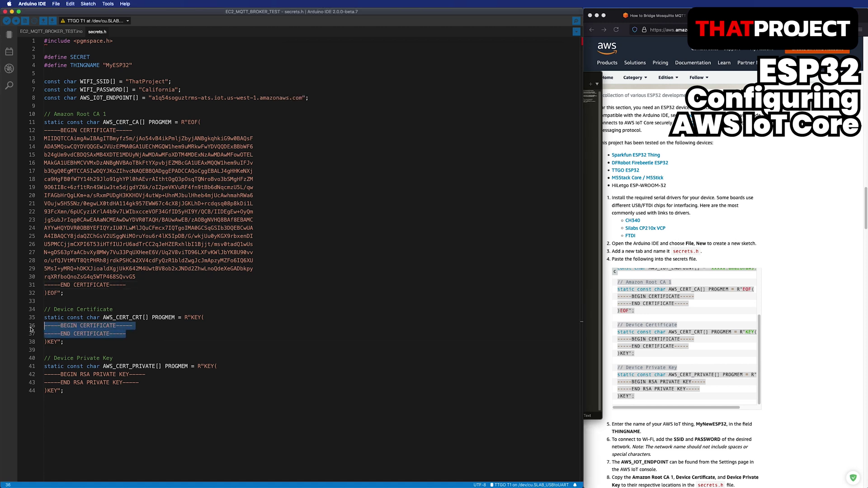
{"action": "key", "text": "super+v"}
{"action": "key", "text": "super+Tab"}
{"action": "key", "text": "ctrl+x"}
{"action": "type", "text": "n"}
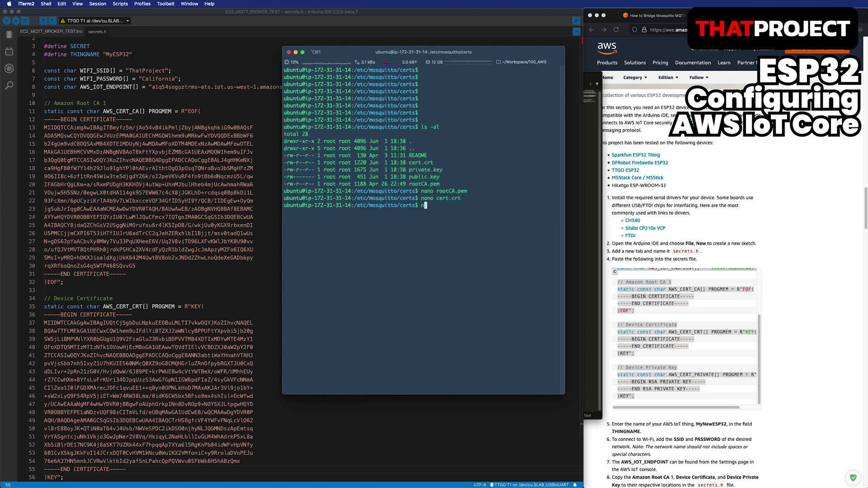
{"action": "type", "text": "ano p"}
Paste the RSA private key from the private key file into its secrets.h block.
{"action": "key", "text": "Tab"}
{"action": "key", "text": "Return"}
{"action": "left_click_drag", "start_coordinate": [373, 263], "coordinate": [276, 81]}
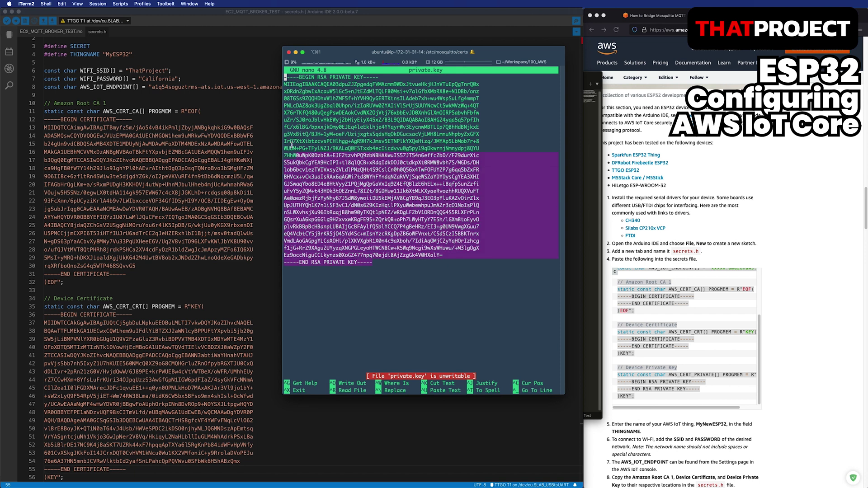
{"action": "key", "text": "ctrl+x"}
{"action": "left_click", "coordinate": [219, 307]}
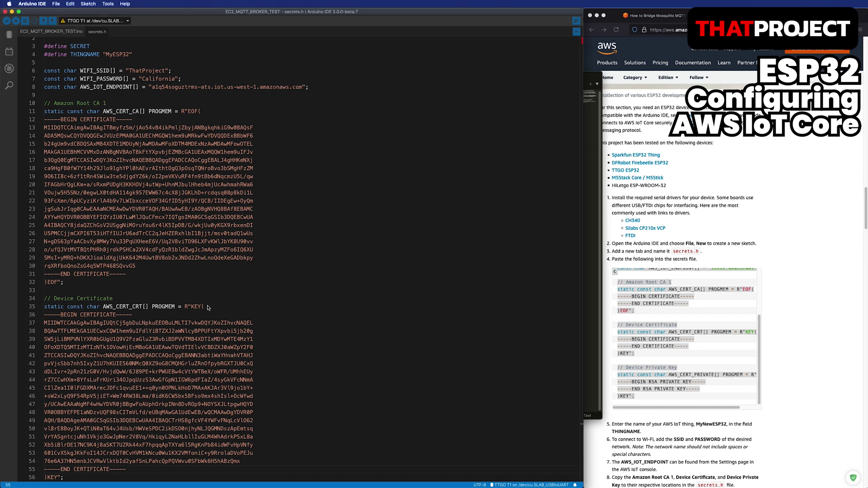
{"action": "scroll", "coordinate": [218, 307], "scroll_direction": "down", "scroll_amount": 3}
{"action": "left_click_drag", "start_coordinate": [149, 470], "coordinate": [44, 461]}
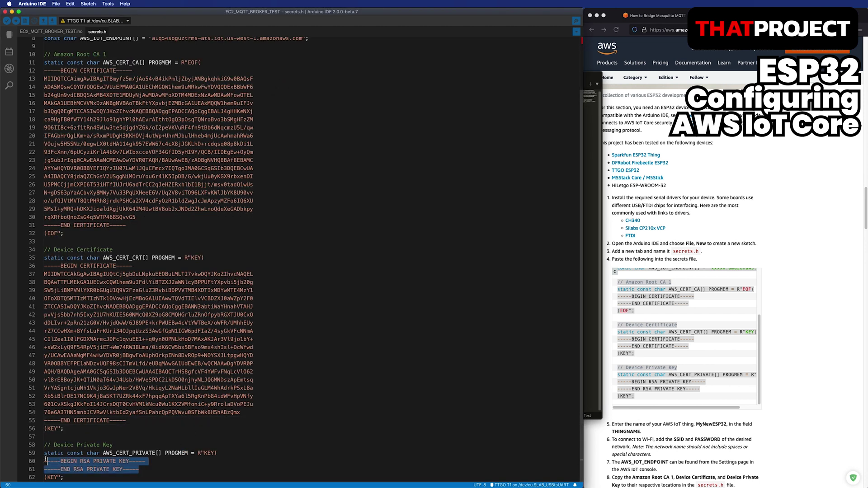
{"action": "key", "text": "ctrl+v"}
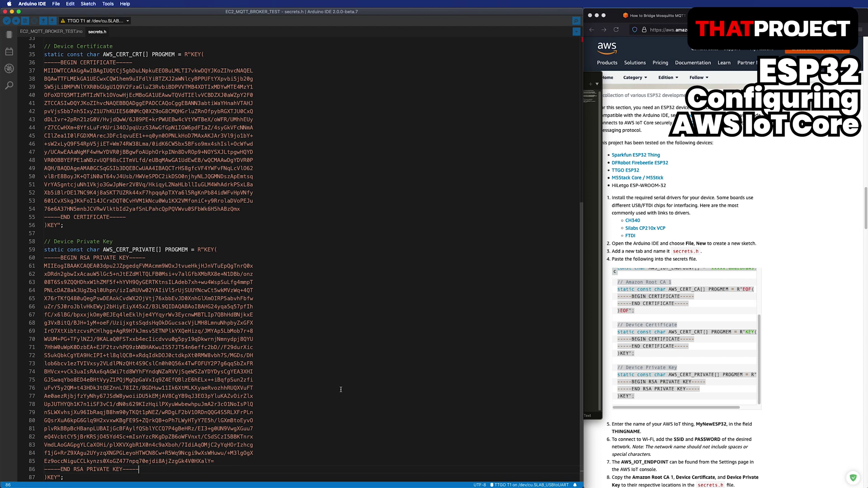
{"action": "scroll", "coordinate": [341, 389], "scroll_direction": "up", "scroll_amount": 5}
{"action": "scroll", "coordinate": [341, 390], "scroll_direction": "up", "scroll_amount": 5}
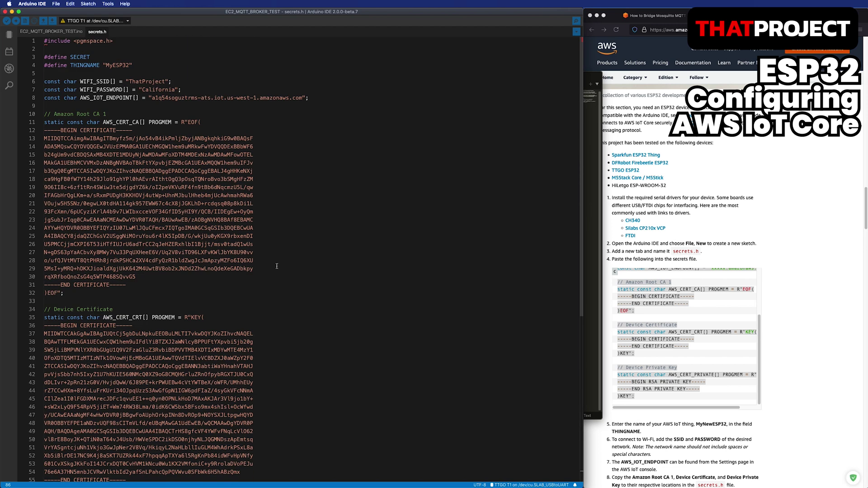
Copy the AWS guide's ESP32 MQTT sketch code.
{"action": "left_click", "coordinate": [68, 32]}
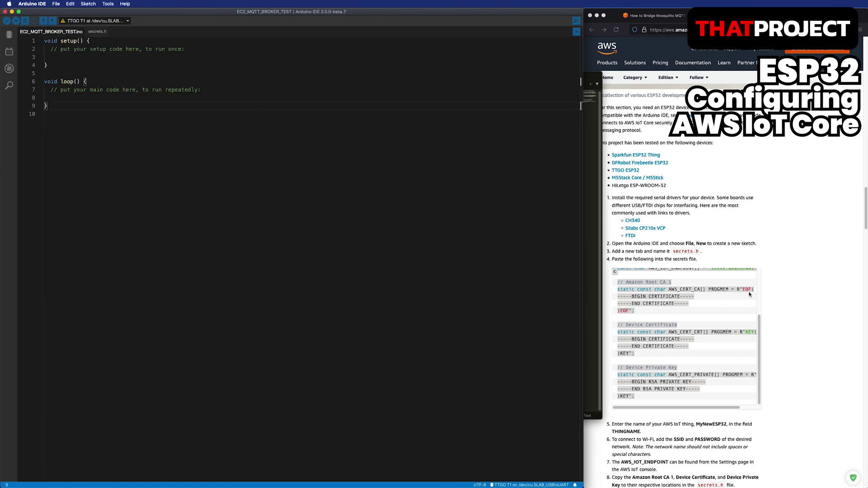
{"action": "left_click", "coordinate": [725, 294]}
{"action": "key", "text": "ctrl+a"}
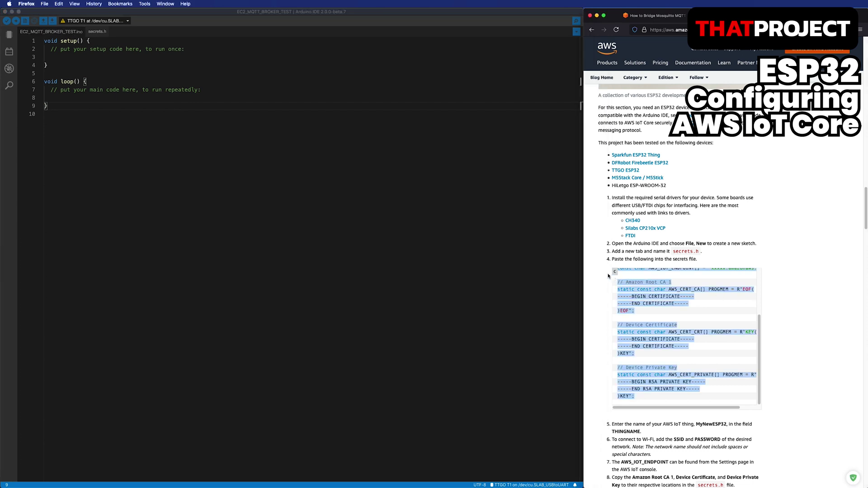
{"action": "key", "text": "super+Tab"}
{"action": "key", "text": "super+Tab"}
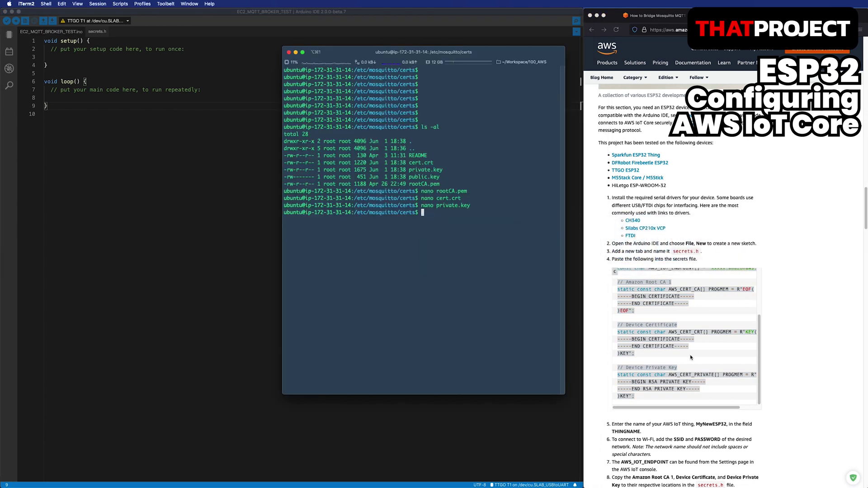
{"action": "scroll", "coordinate": [784, 379], "scroll_direction": "down", "scroll_amount": 2}
{"action": "key", "text": "super+h"}
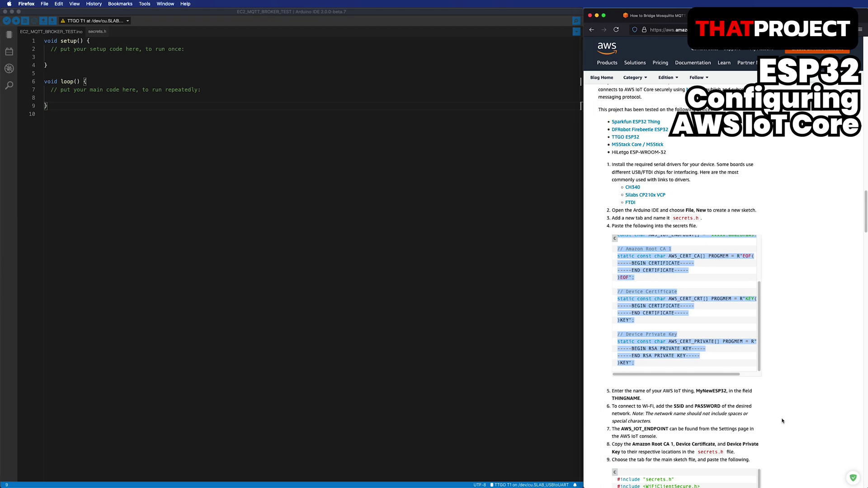
{"action": "scroll", "coordinate": [785, 415], "scroll_direction": "down", "scroll_amount": 5}
{"action": "scroll", "coordinate": [785, 414], "scroll_direction": "down", "scroll_amount": 2}
{"action": "left_click", "coordinate": [623, 280]}
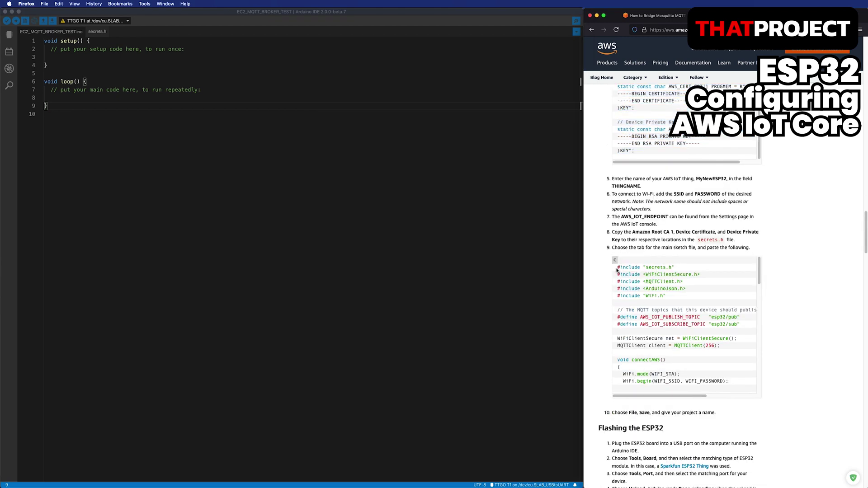
{"action": "left_click_drag", "start_coordinate": [618, 269], "coordinate": [689, 400]}
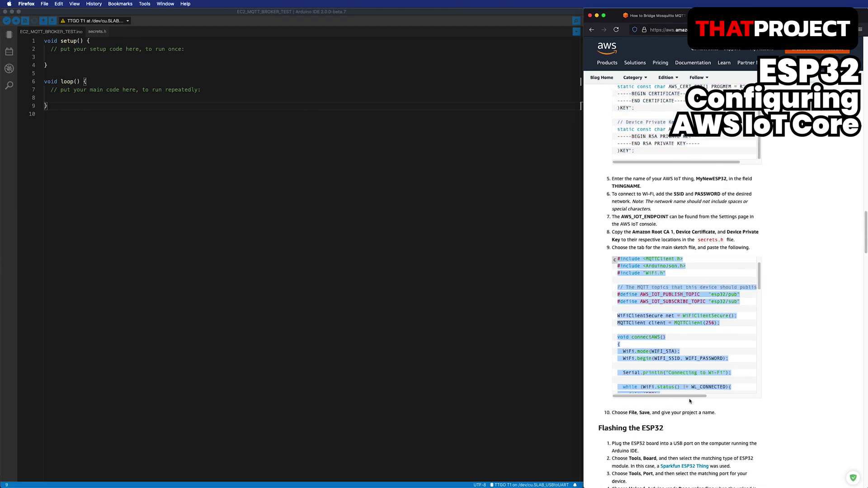
{"action": "left_click_drag", "start_coordinate": [690, 400], "coordinate": [690, 400]}
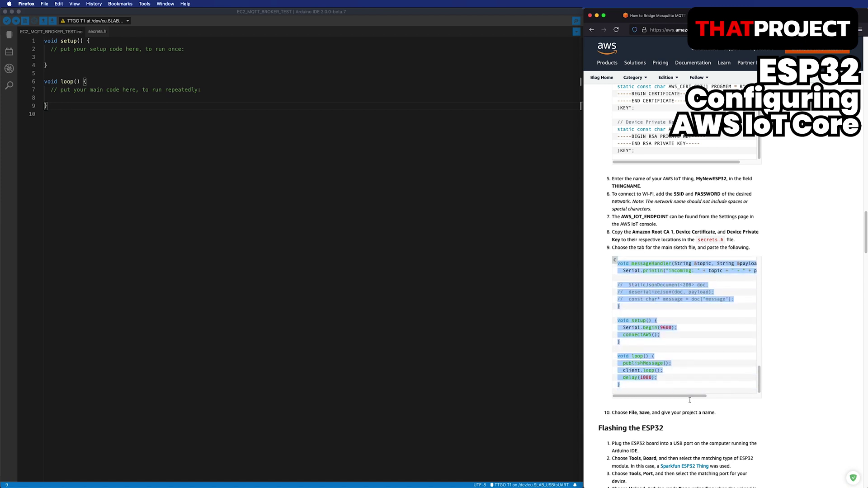
{"action": "key", "text": "super+c"}
Replace the main sketch contents with the copied MQTT code, save it and compile.
{"action": "left_click", "coordinate": [355, 296]}
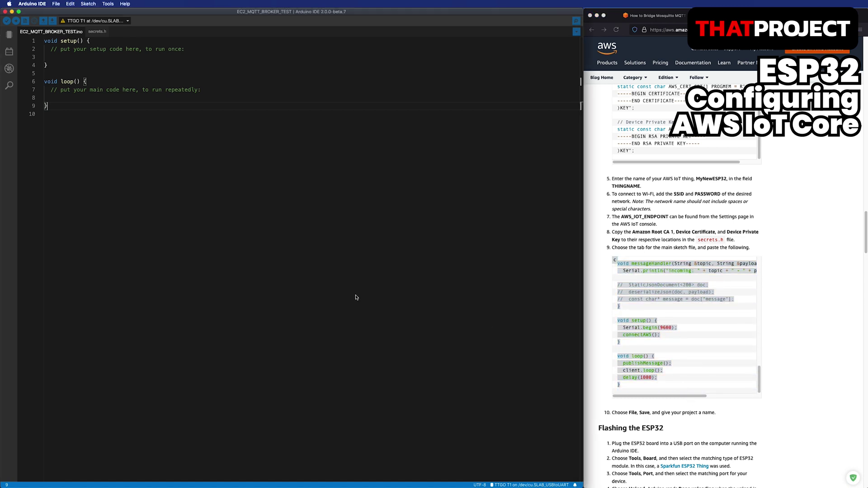
{"action": "key", "text": "super+a"}
{"action": "key", "text": "super+v"}
{"action": "key", "text": "super+s"}
{"action": "scroll", "coordinate": [284, 321], "scroll_direction": "up", "scroll_amount": 10}
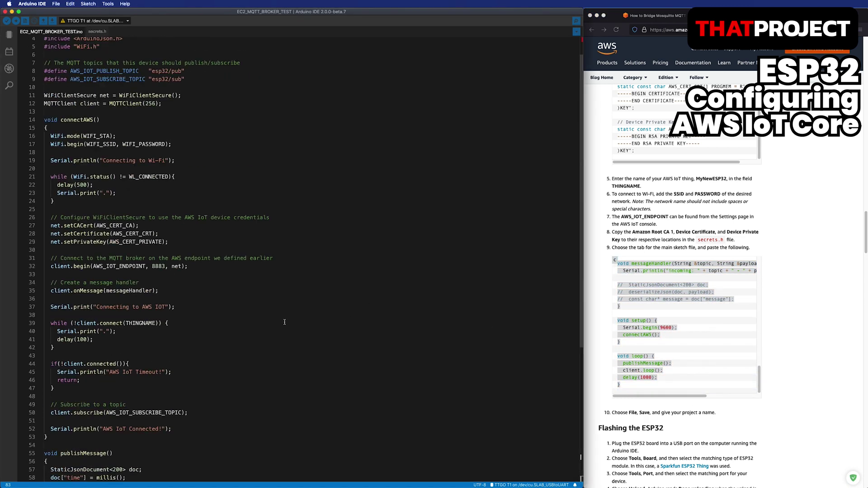
{"action": "left_click", "coordinate": [240, 203]}
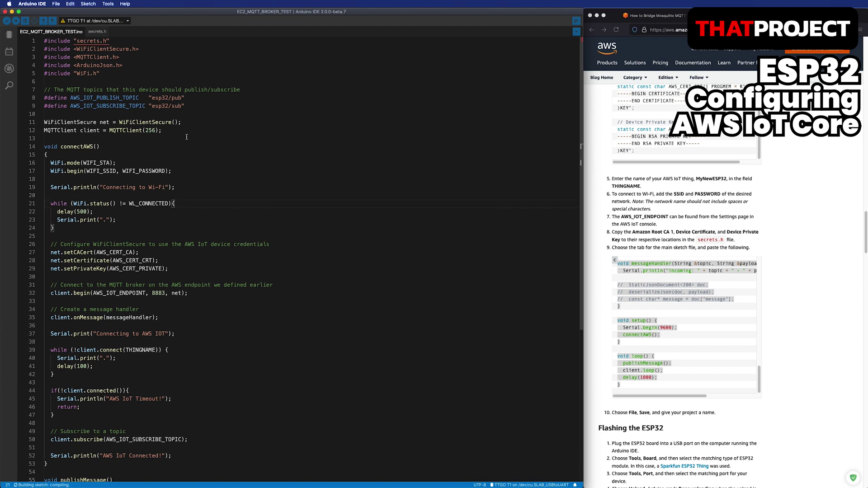
Find the MQTT 2.5.0 library under an mqtt search and open its GitHub page.
{"action": "left_click", "coordinate": [9, 51]}
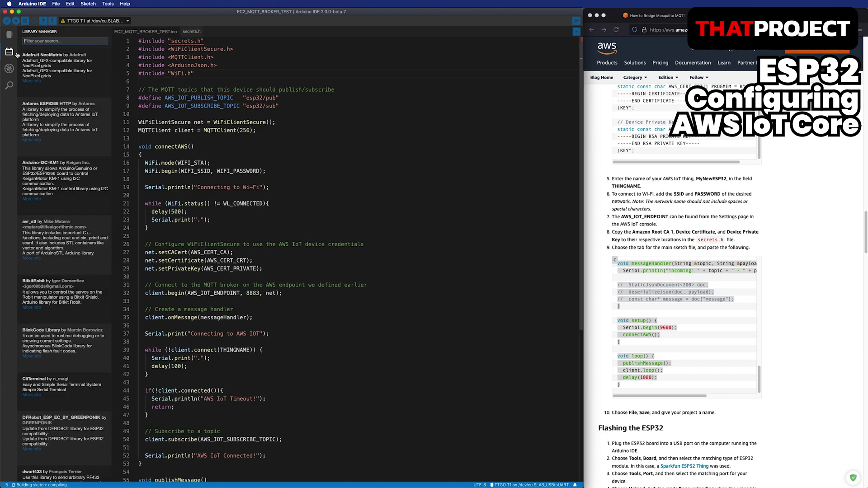
{"action": "type", "text": "mqtt"}
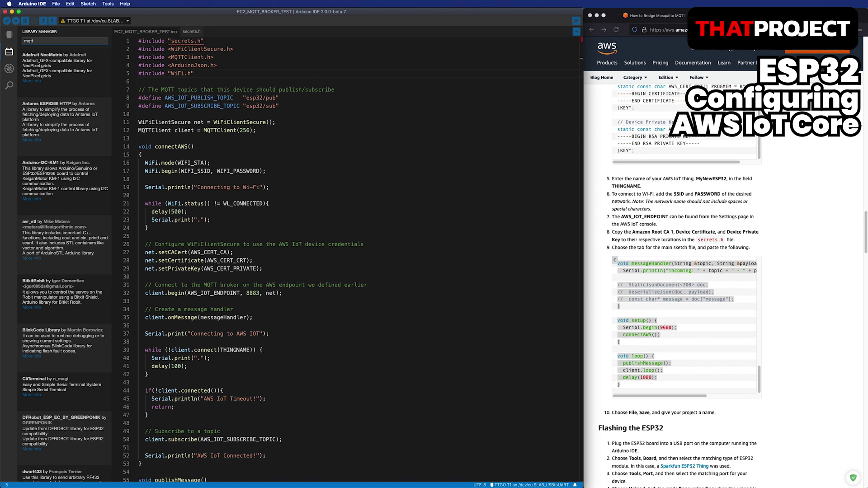
{"action": "scroll", "coordinate": [93, 258], "scroll_direction": "down", "scroll_amount": 2}
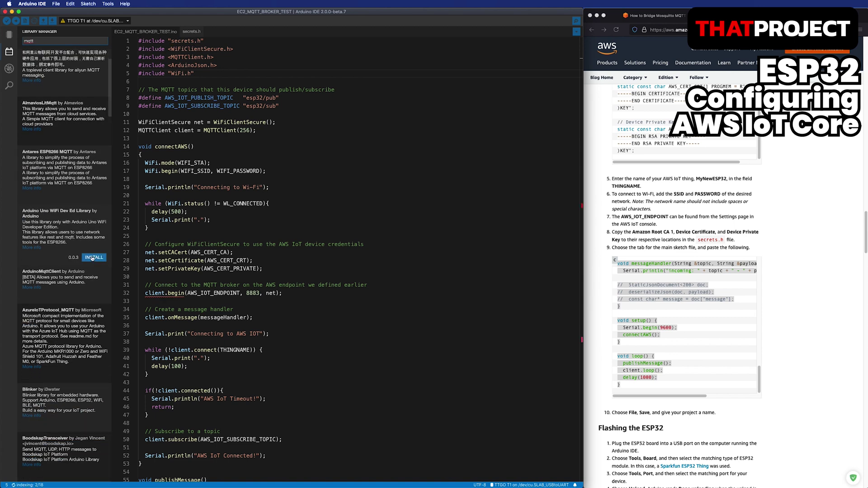
{"action": "scroll", "coordinate": [92, 257], "scroll_direction": "down", "scroll_amount": 2}
{"action": "scroll", "coordinate": [92, 299], "scroll_direction": "down", "scroll_amount": 1}
{"action": "scroll", "coordinate": [91, 350], "scroll_direction": "down", "scroll_amount": 2}
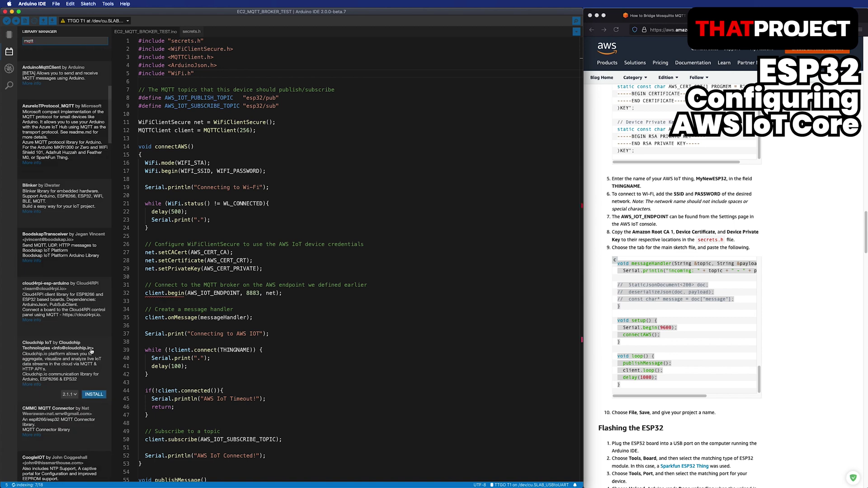
{"action": "scroll", "coordinate": [90, 351], "scroll_direction": "down", "scroll_amount": 2}
{"action": "scroll", "coordinate": [91, 351], "scroll_direction": "down", "scroll_amount": 2}
{"action": "scroll", "coordinate": [90, 351], "scroll_direction": "down", "scroll_amount": 2}
{"action": "scroll", "coordinate": [90, 350], "scroll_direction": "down", "scroll_amount": 2}
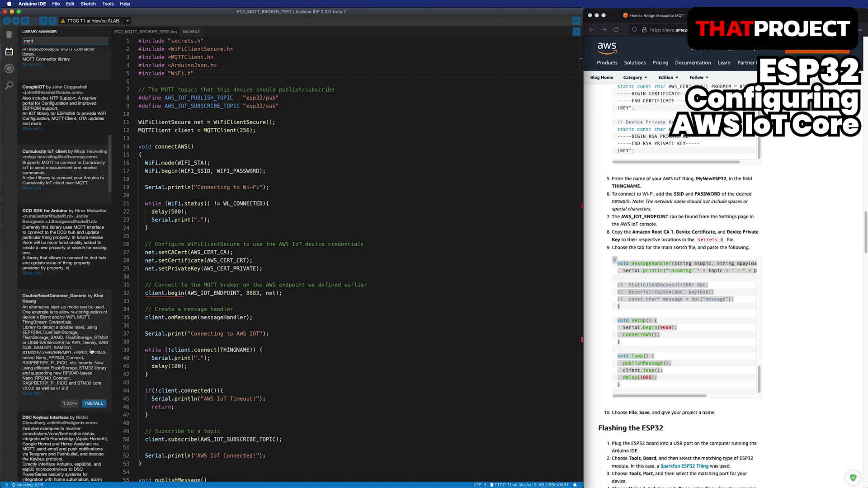
{"action": "scroll", "coordinate": [91, 352], "scroll_direction": "down", "scroll_amount": 2}
{"action": "scroll", "coordinate": [92, 351], "scroll_direction": "down", "scroll_amount": 2}
{"action": "scroll", "coordinate": [92, 352], "scroll_direction": "down", "scroll_amount": 2}
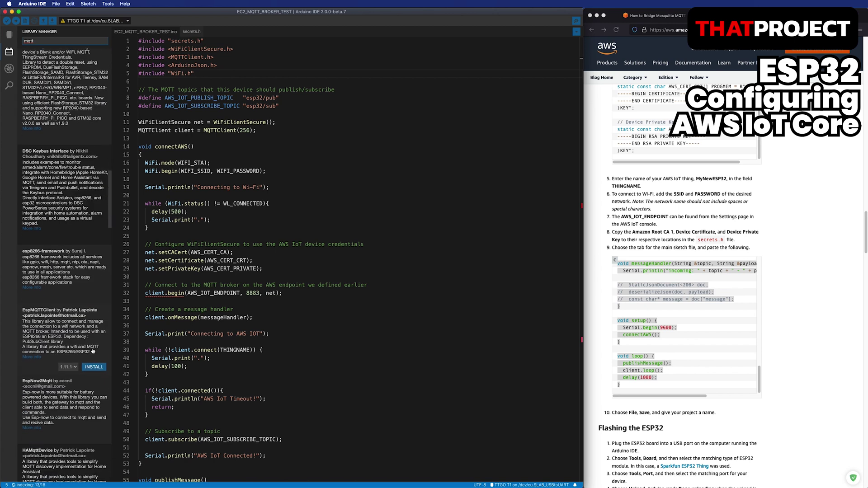
{"action": "scroll", "coordinate": [92, 352], "scroll_direction": "down", "scroll_amount": 2}
{"action": "scroll", "coordinate": [91, 352], "scroll_direction": "down", "scroll_amount": 1}
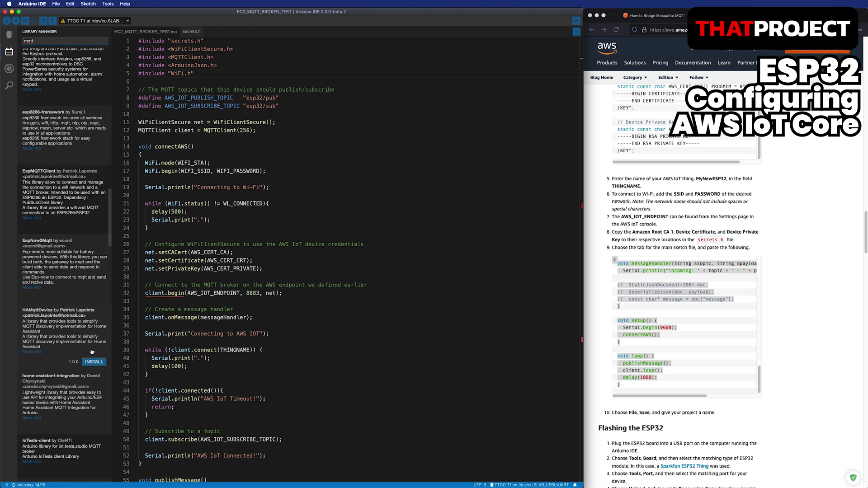
{"action": "scroll", "coordinate": [91, 352], "scroll_direction": "down", "scroll_amount": 1}
{"action": "scroll", "coordinate": [92, 352], "scroll_direction": "down", "scroll_amount": 1}
{"action": "scroll", "coordinate": [91, 352], "scroll_direction": "down", "scroll_amount": 1}
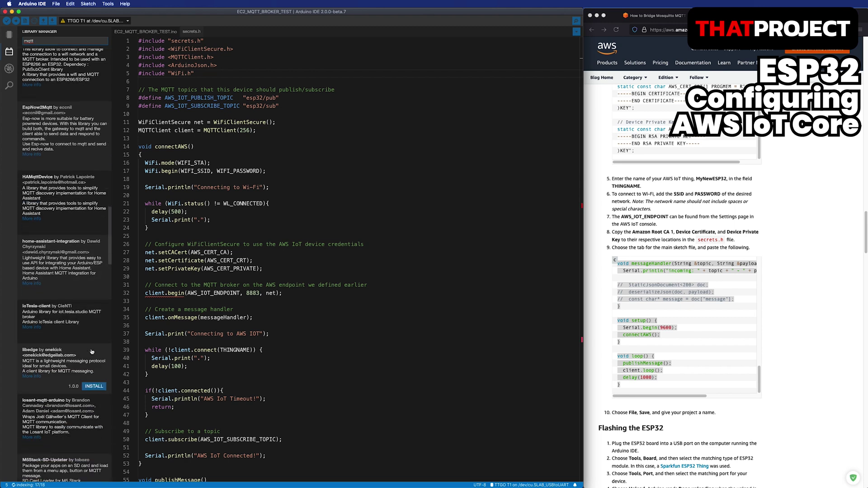
{"action": "scroll", "coordinate": [91, 352], "scroll_direction": "down", "scroll_amount": 1}
{"action": "scroll", "coordinate": [92, 352], "scroll_direction": "down", "scroll_amount": 1}
{"action": "scroll", "coordinate": [91, 352], "scroll_direction": "down", "scroll_amount": 1}
{"action": "scroll", "coordinate": [91, 352], "scroll_direction": "down", "scroll_amount": 1}
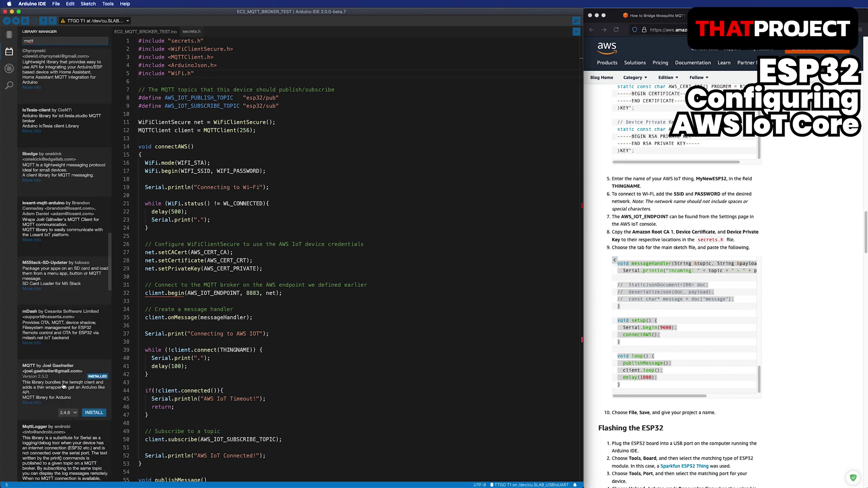
{"action": "scroll", "coordinate": [91, 353], "scroll_direction": "down", "scroll_amount": 1}
{"action": "scroll", "coordinate": [91, 352], "scroll_direction": "down", "scroll_amount": 1}
{"action": "left_click", "coordinate": [32, 302]}
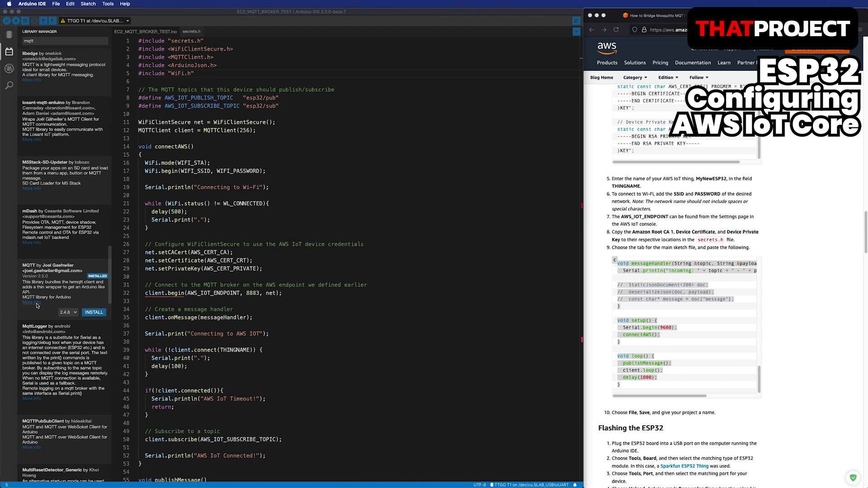
{"action": "left_click_drag", "start_coordinate": [501, 145], "coordinate": [399, 145]}
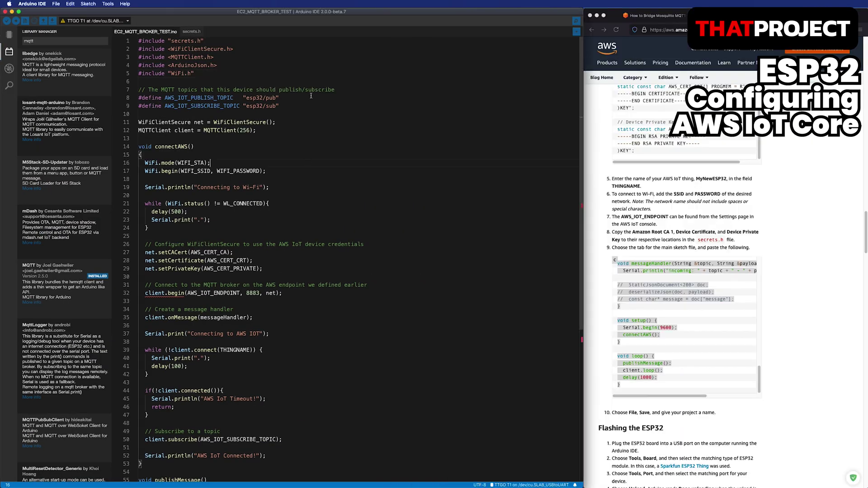
Subscribe the MQTT test client to esp32/pub, copied from the sketch.
{"action": "left_click_drag", "start_coordinate": [246, 98], "coordinate": [277, 97]}
{"action": "key", "text": "super+Tab"}
{"action": "key", "text": "Tab"}
{"action": "key", "text": "Tab"}
{"action": "key", "text": "Tab"}
{"action": "key", "text": "super+v"}
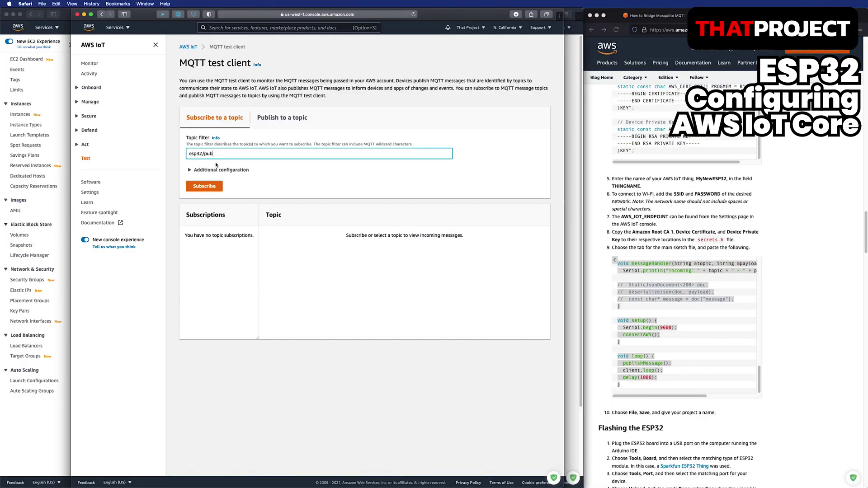
{"action": "key", "text": "Return"}
{"action": "key", "text": "super+Tab"}
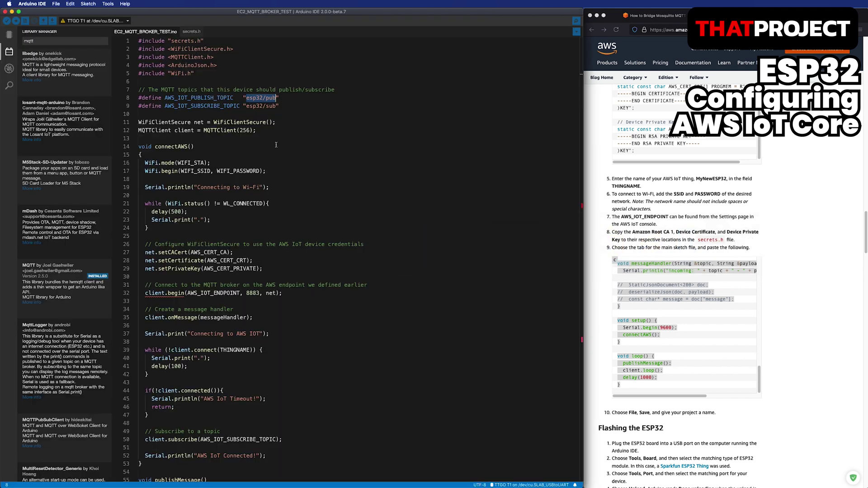
Subscribe the test client to esp32/sub, also copied from the sketch.
{"action": "left_click_drag", "start_coordinate": [245, 107], "coordinate": [274, 107]}
{"action": "key", "text": "super+c"}
{"action": "key", "text": "super+Tab"}
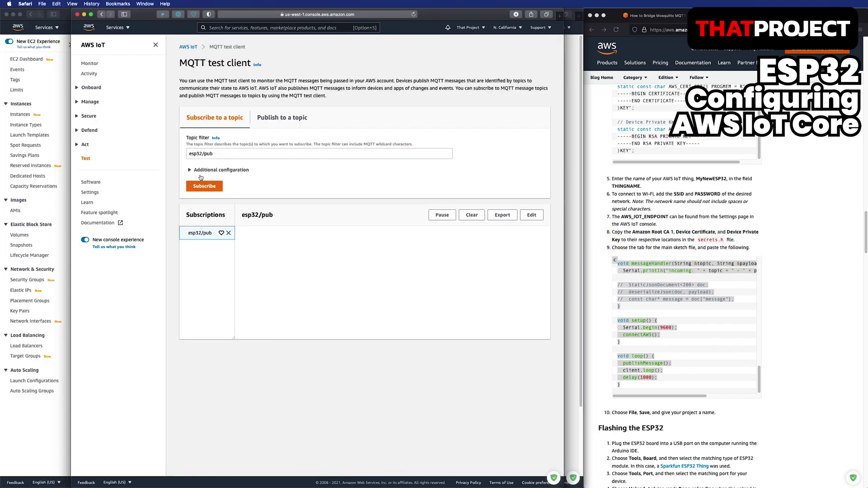
{"action": "key", "text": "shift+Tab"}
{"action": "key", "text": "shift+Tab"}
{"action": "key", "text": "super+v"}
{"action": "left_click", "coordinate": [205, 186]}
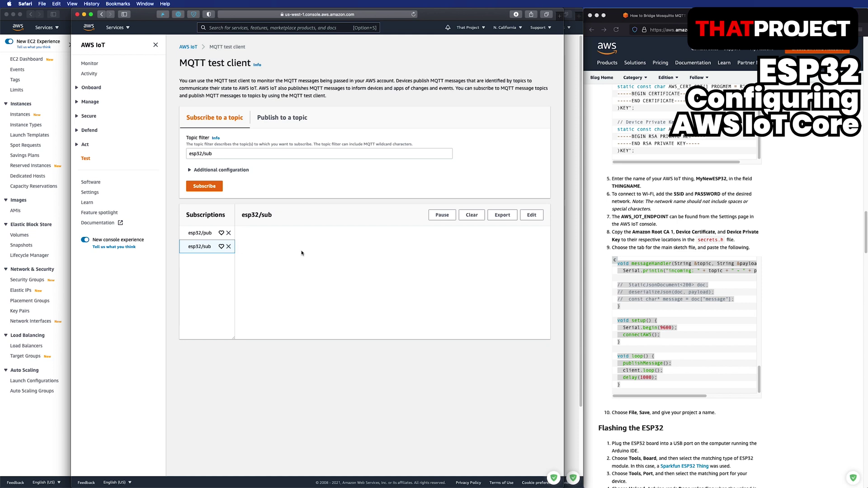
{"action": "key", "text": "super+Tab"}
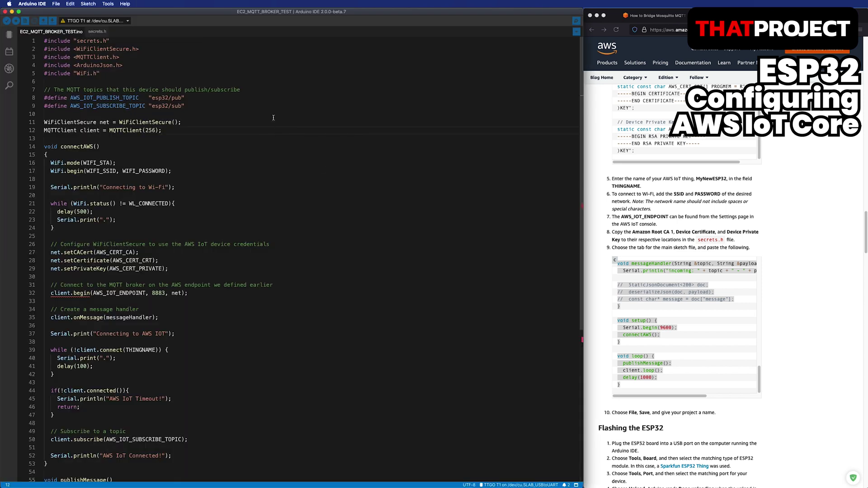
{"action": "scroll", "coordinate": [274, 118], "scroll_direction": "down", "scroll_amount": 2}
{"action": "scroll", "coordinate": [274, 119], "scroll_direction": "down", "scroll_amount": 5}
{"action": "scroll", "coordinate": [274, 121], "scroll_direction": "down", "scroll_amount": 4}
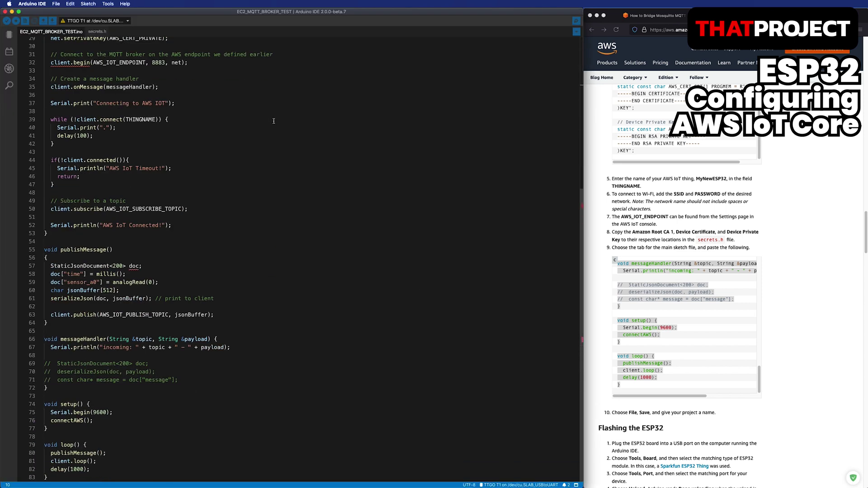
Change baud 9600 to 115200, replace analogRead(0) with random(1000), save and upload.
{"action": "double_click", "coordinate": [99, 413]}
{"action": "type", "text": "1152"}
{"action": "type", "text": "00"}
{"action": "left_click_drag", "start_coordinate": [113, 283], "coordinate": [157, 282]}
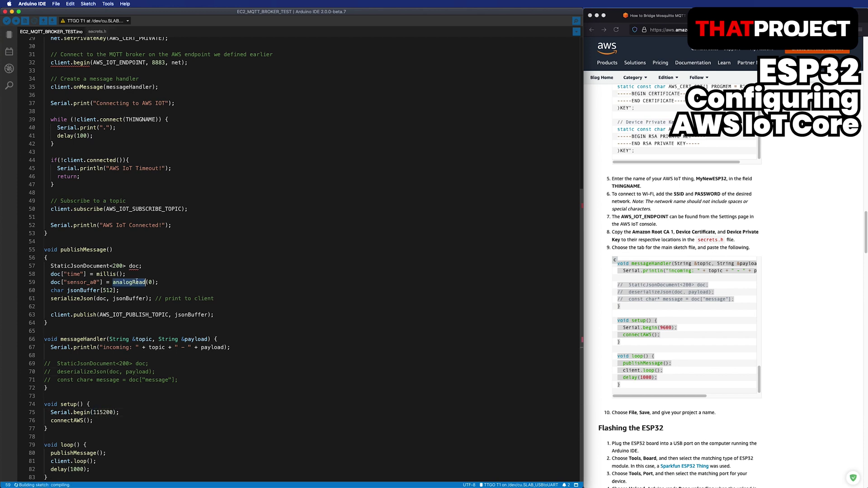
{"action": "type", "text": "rn"}
{"action": "key", "text": "Return"}
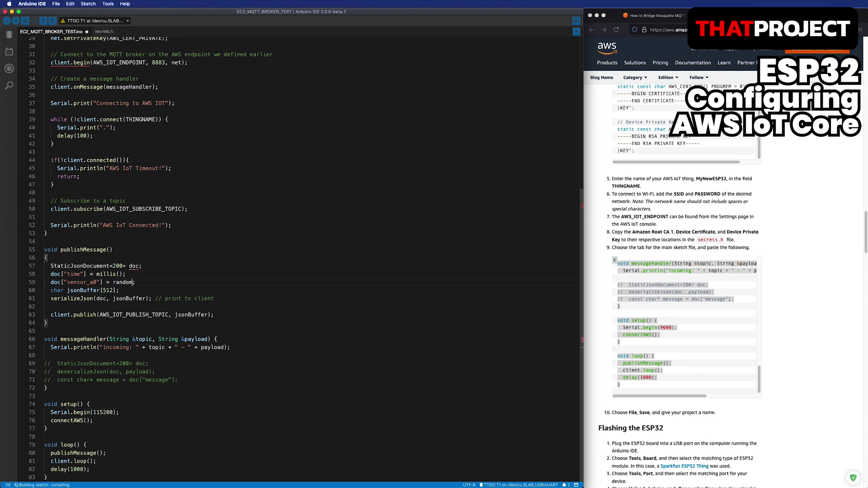
{"action": "type", "text": "(1000"}
{"action": "key", "text": "Up"}
{"action": "key", "text": "Up"}
{"action": "key", "text": "Up"}
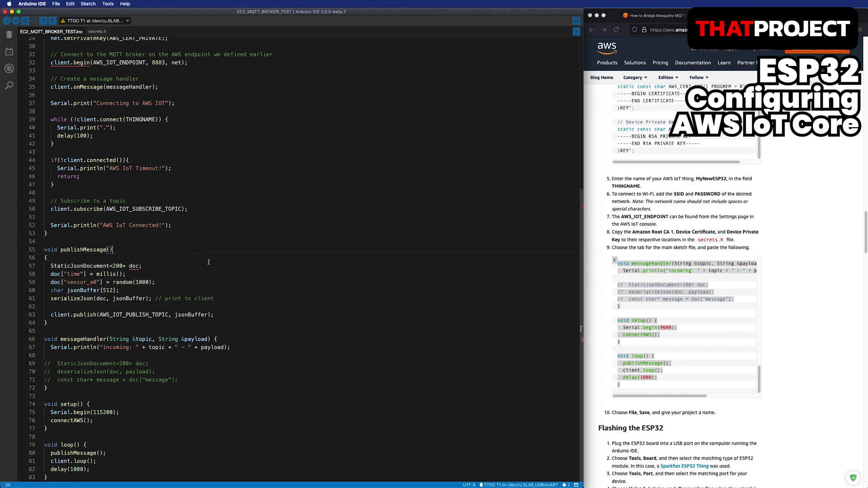
{"action": "scroll", "coordinate": [260, 283], "scroll_direction": "up", "scroll_amount": 10}
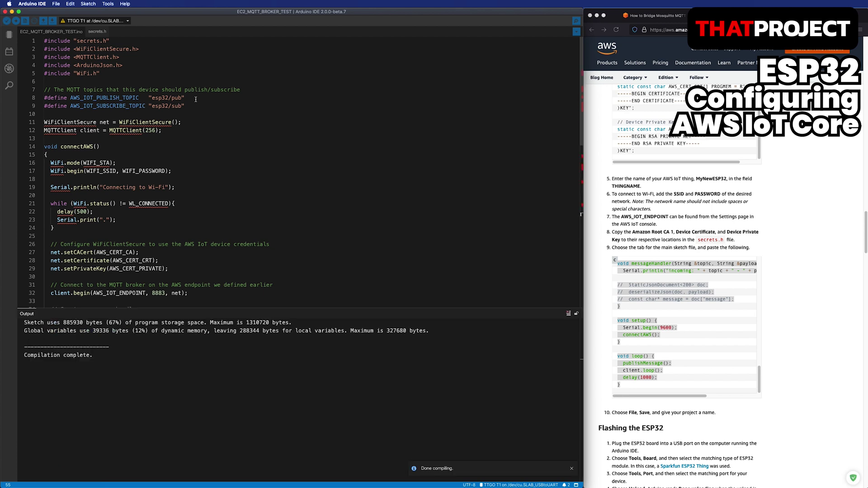
{"action": "left_click", "coordinate": [17, 20]}
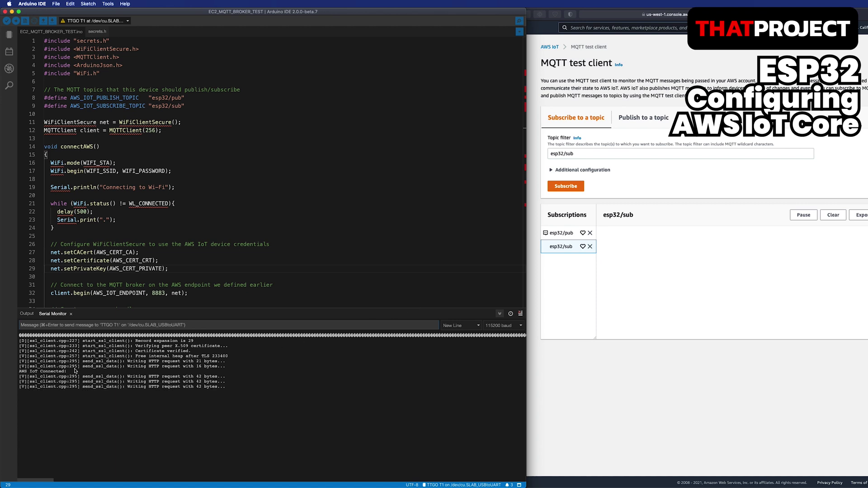
Confirm 'AWS IoT Connected' in the serial log and watch esp32/pub sensor_a0 messages arrive.
{"action": "mouse_move", "coordinate": [20, 335]}
{"action": "left_mouse_down"}
{"action": "mouse_move", "coordinate": [21, 372]}
{"action": "mouse_move", "coordinate": [65, 373]}
{"action": "left_mouse_up"}
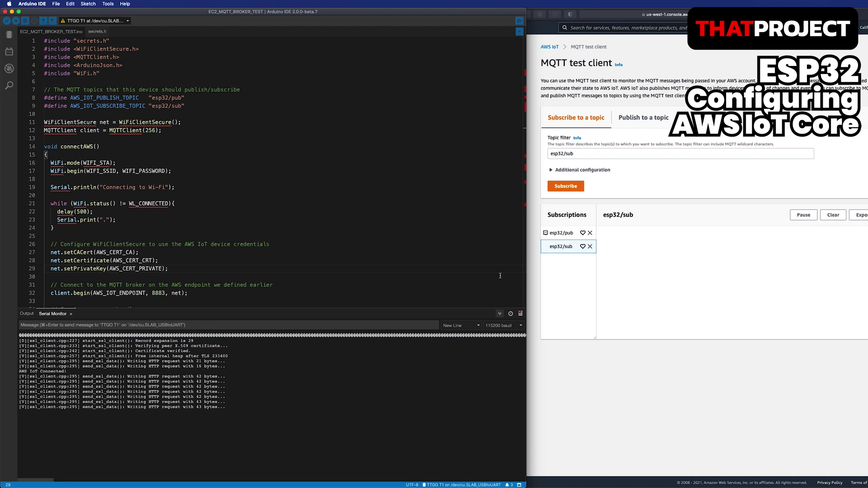
{"action": "left_click", "coordinate": [563, 236]}
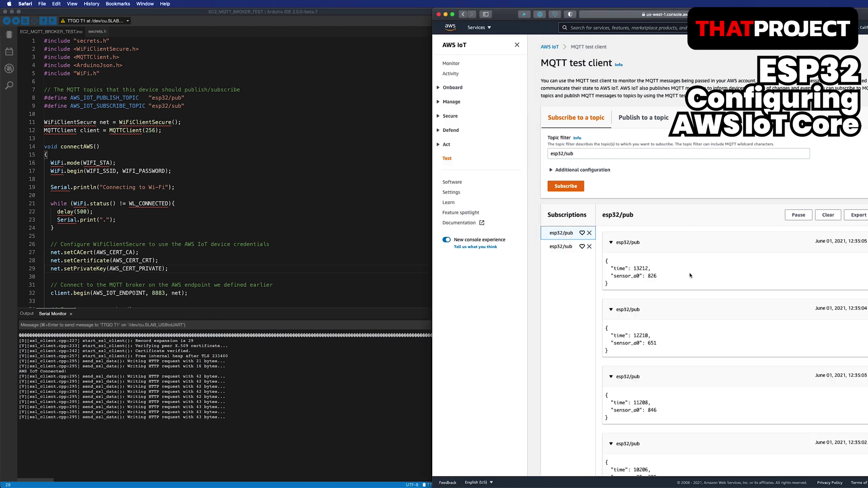
{"action": "scroll", "coordinate": [681, 288], "scroll_direction": "down", "scroll_amount": 3}
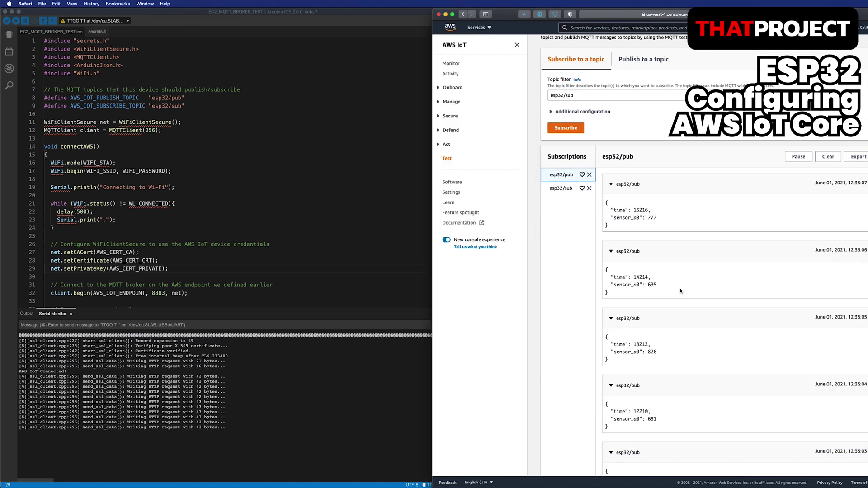
{"action": "scroll", "coordinate": [681, 290], "scroll_direction": "down", "scroll_amount": 2}
{"action": "scroll", "coordinate": [681, 291], "scroll_direction": "up", "scroll_amount": 2}
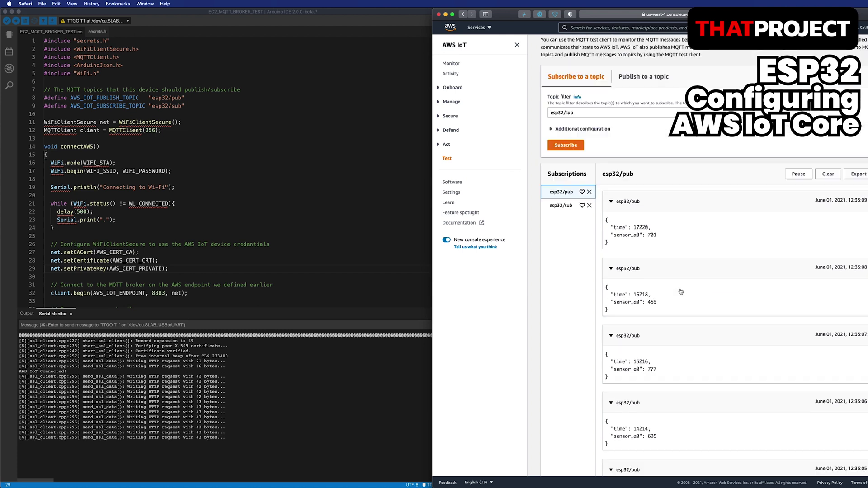
{"action": "scroll", "coordinate": [681, 292], "scroll_direction": "up", "scroll_amount": 1}
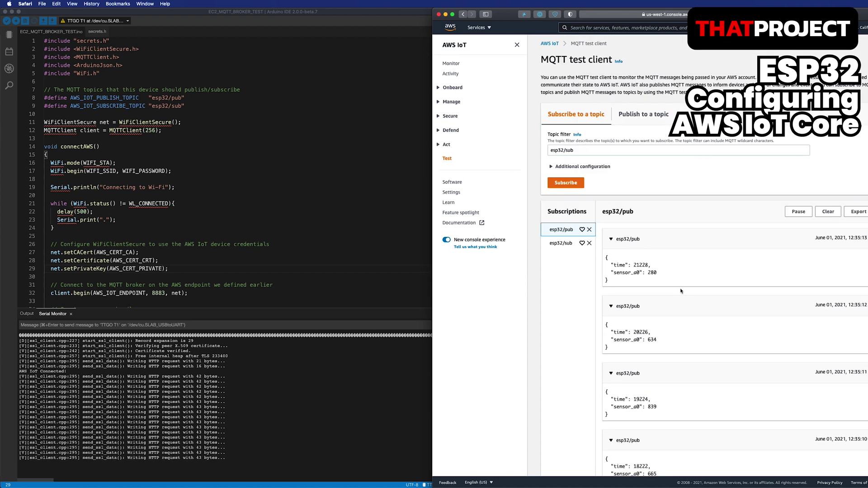
{"action": "scroll", "coordinate": [685, 291], "scroll_direction": "down", "scroll_amount": 3}
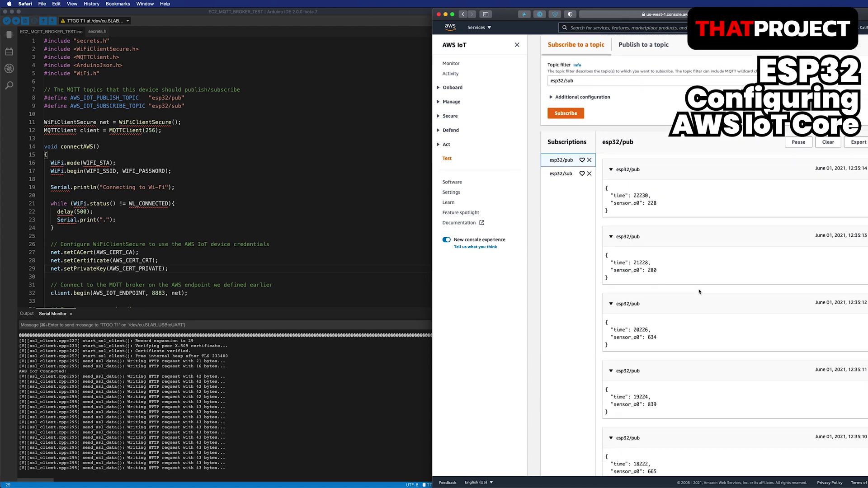
{"action": "scroll", "coordinate": [700, 292], "scroll_direction": "down", "scroll_amount": 2}
{"action": "scroll", "coordinate": [699, 291], "scroll_direction": "down", "scroll_amount": 1}
{"action": "scroll", "coordinate": [700, 292], "scroll_direction": "down", "scroll_amount": 1}
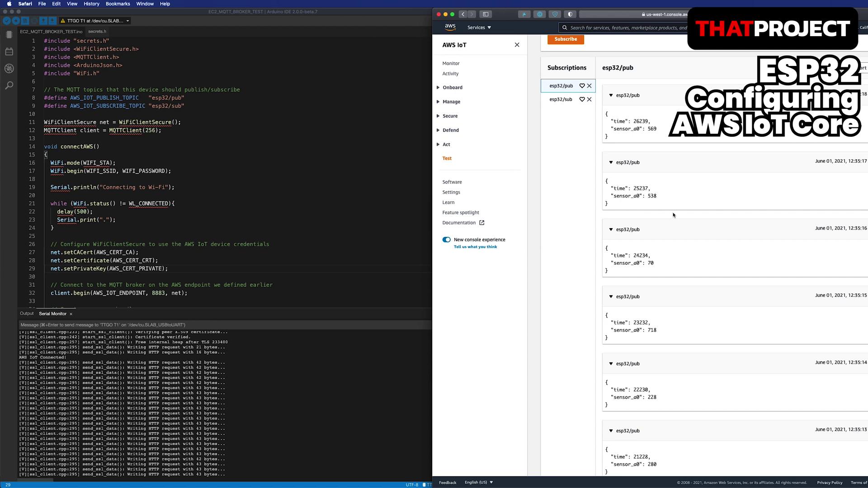
{"action": "scroll", "coordinate": [680, 251], "scroll_direction": "down", "scroll_amount": 2}
{"action": "scroll", "coordinate": [682, 272], "scroll_direction": "up", "scroll_amount": 5}
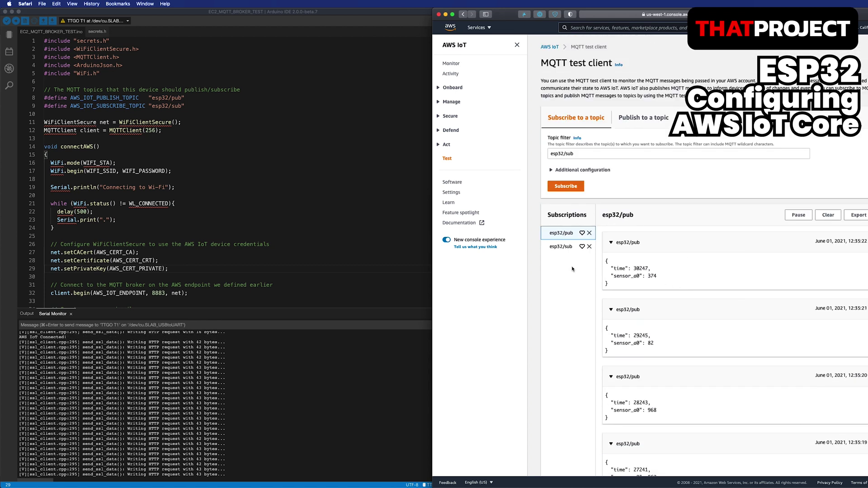
Publish the default greeting to esp32/sub from the test client.
{"action": "left_click", "coordinate": [644, 119]}
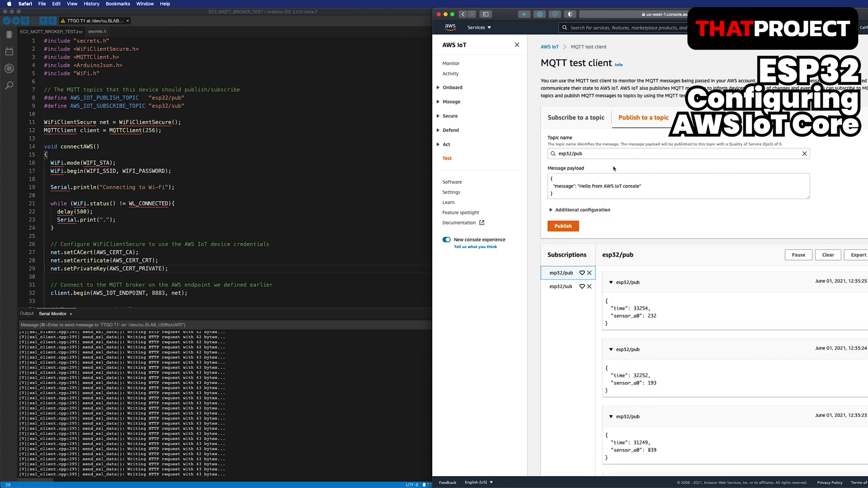
{"action": "left_click", "coordinate": [591, 158]}
{"action": "key", "text": "BackSpace"}
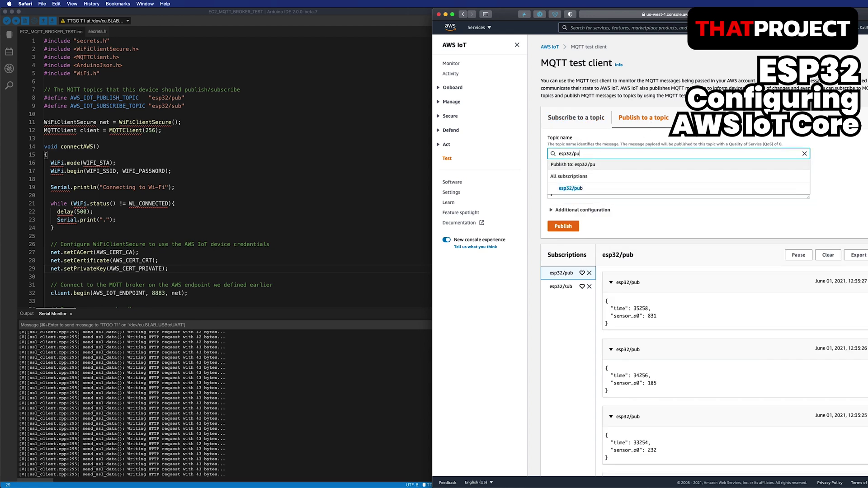
{"action": "key", "text": "BackSpace"}
{"action": "key", "text": "BackSpace"}
{"action": "type", "text": "sub"}
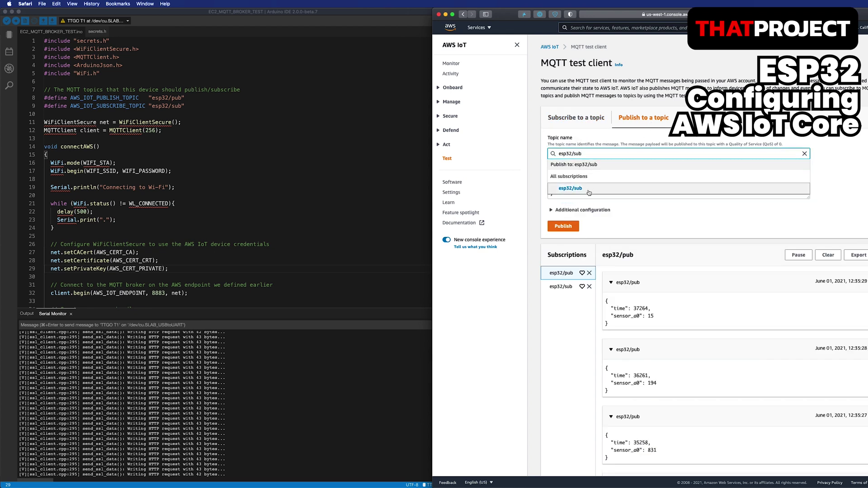
{"action": "left_click", "coordinate": [588, 190]}
{"action": "left_click", "coordinate": [563, 227]}
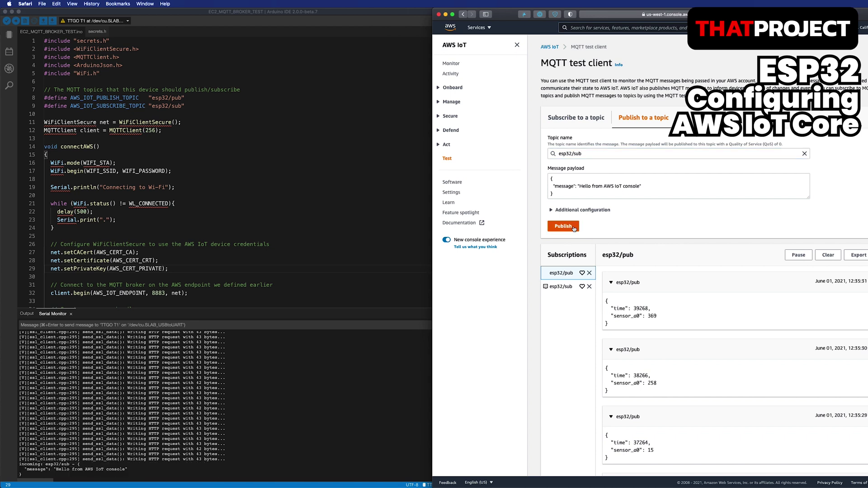
Confirm the greeting in the board's serial output and the esp32/sub message list.
{"action": "left_click", "coordinate": [94, 476]}
{"action": "key", "text": "super+a"}
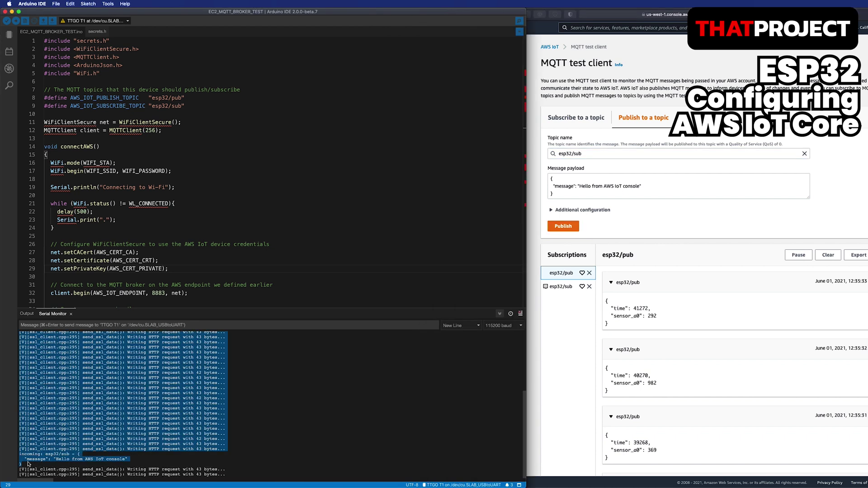
{"action": "left_click", "coordinate": [24, 464]}
{"action": "key", "text": "super+a"}
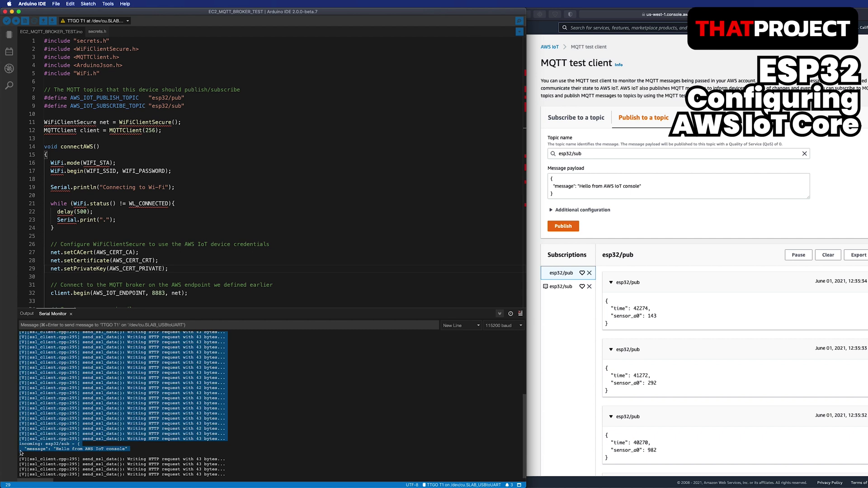
{"action": "left_click", "coordinate": [22, 462]}
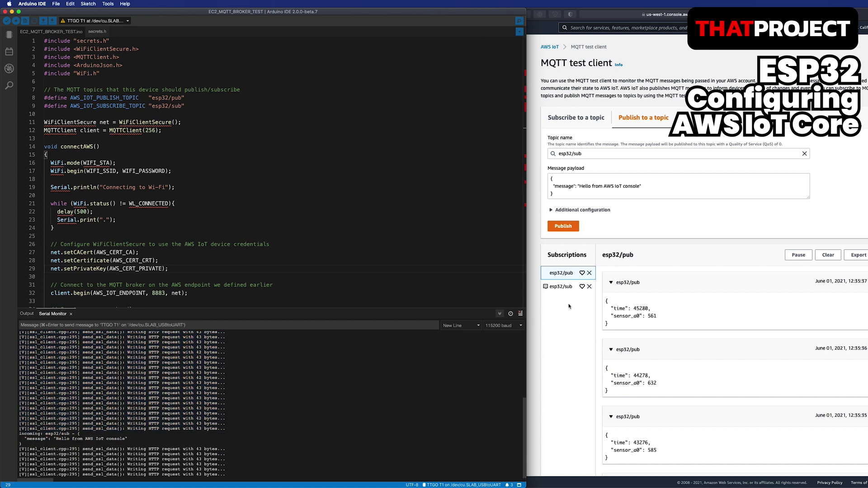
{"action": "left_click", "coordinate": [568, 287]}
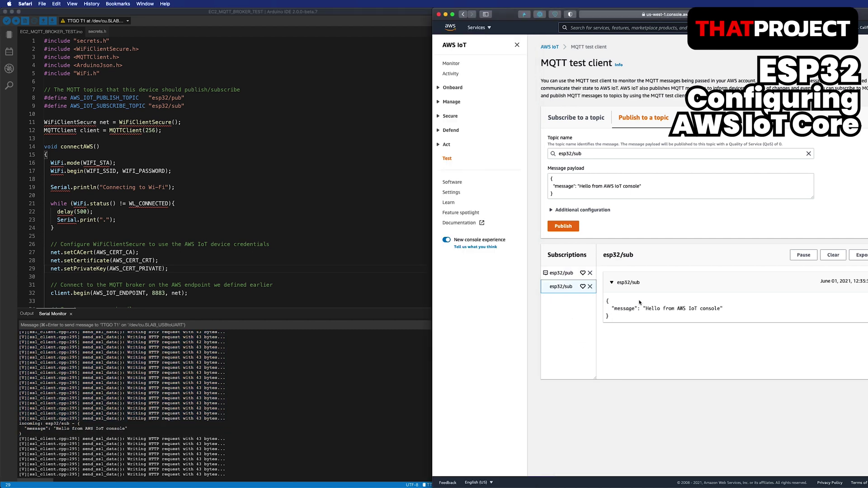
{"action": "left_click", "coordinate": [565, 274]}
{"action": "left_click", "coordinate": [569, 287]}
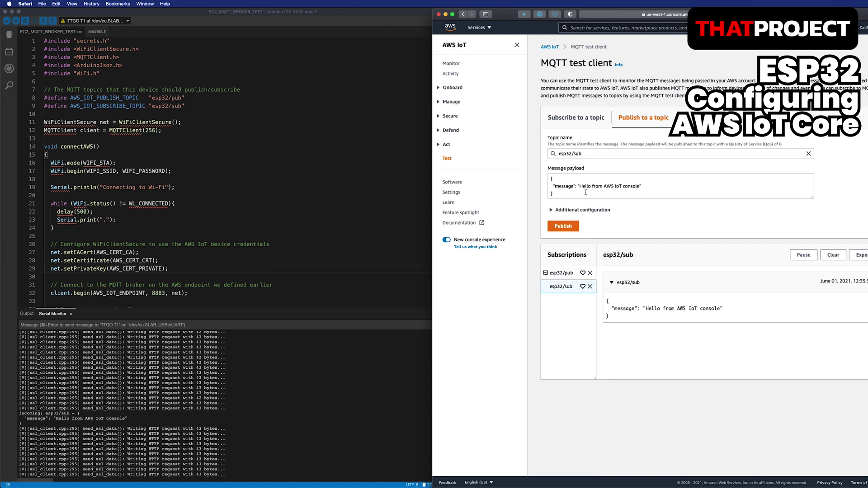
Publish a '2222' variant of the greeting to esp32/sub and check the serial output.
{"action": "left_click", "coordinate": [671, 188]}
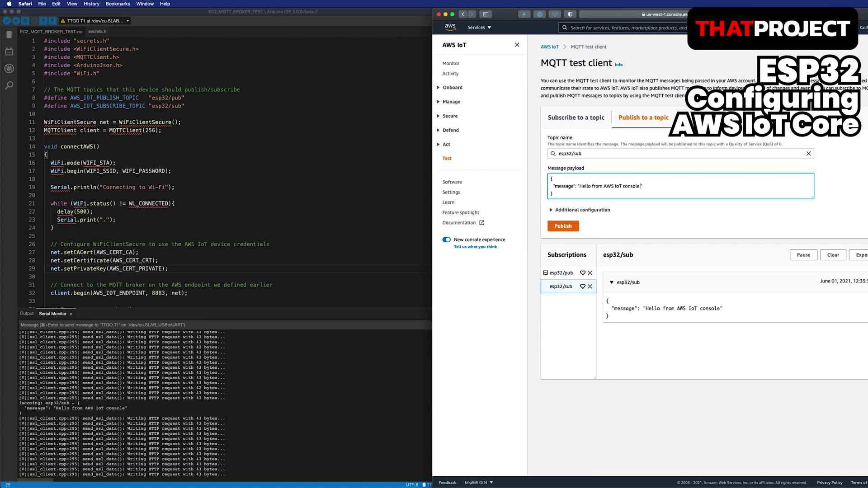
{"action": "type", "text": "2222"}
{"action": "left_click", "coordinate": [563, 226]}
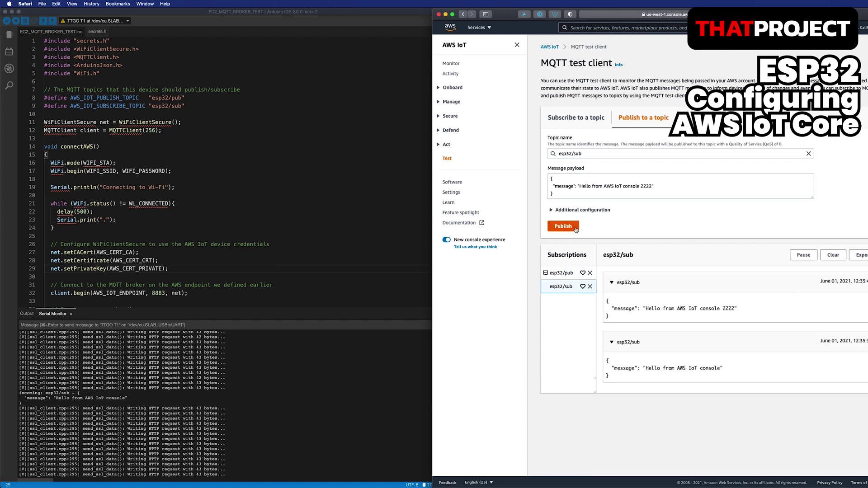
{"action": "left_click", "coordinate": [196, 411]}
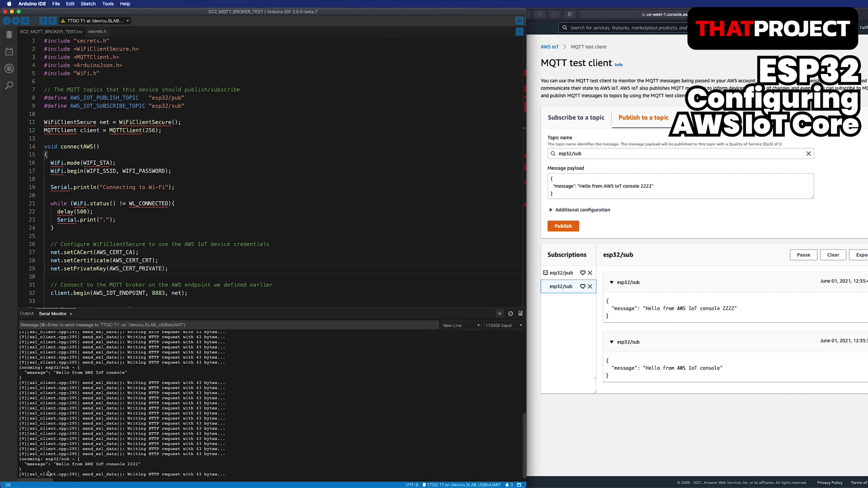
{"action": "key", "text": "super+a"}
{"action": "left_click", "coordinate": [25, 465]}
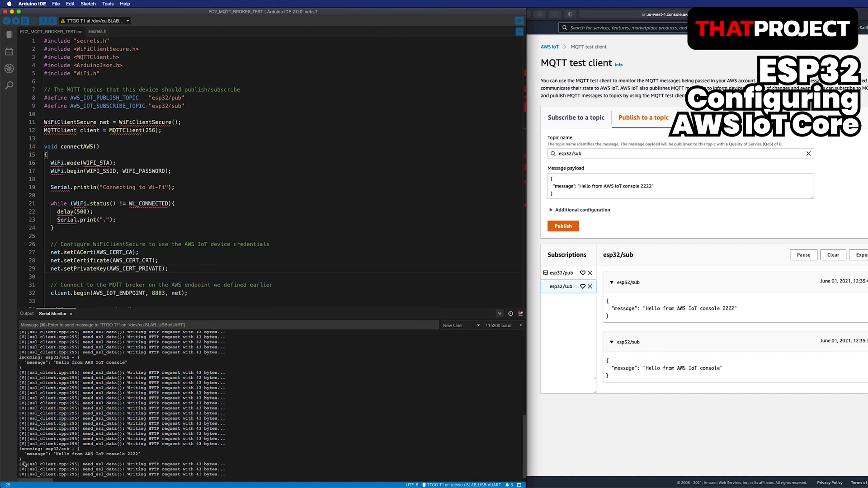
{"action": "left_click", "coordinate": [20, 453]}
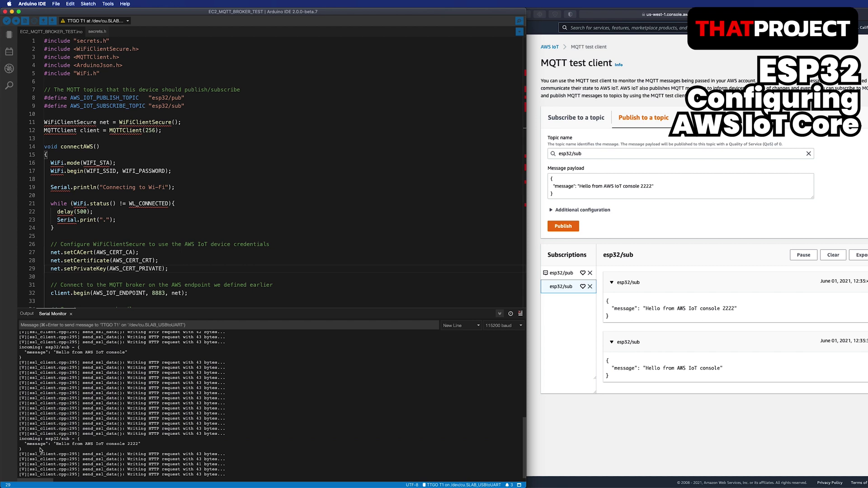